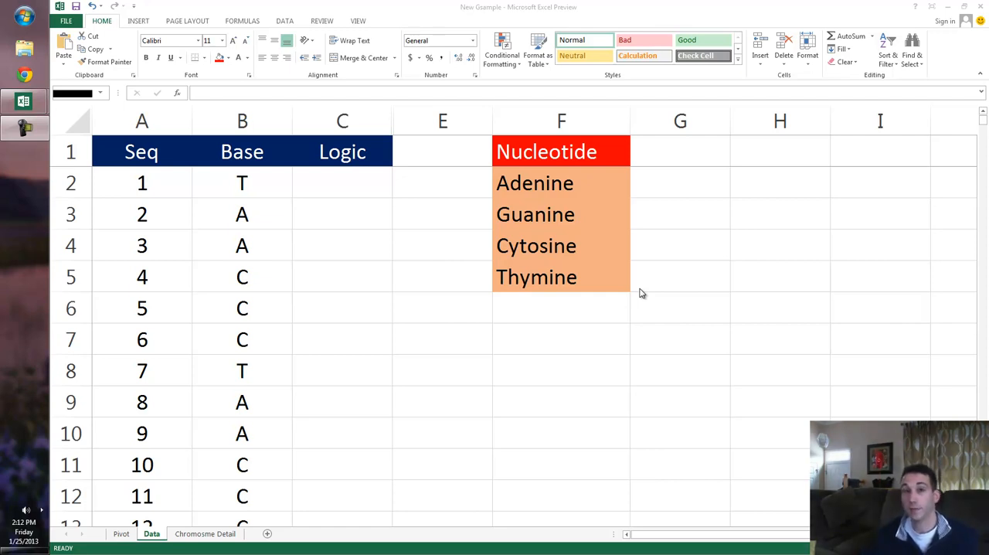
Review the Nucleotide list in column F of the Data sheet, from Adenine to Thymine.
click(208, 318)
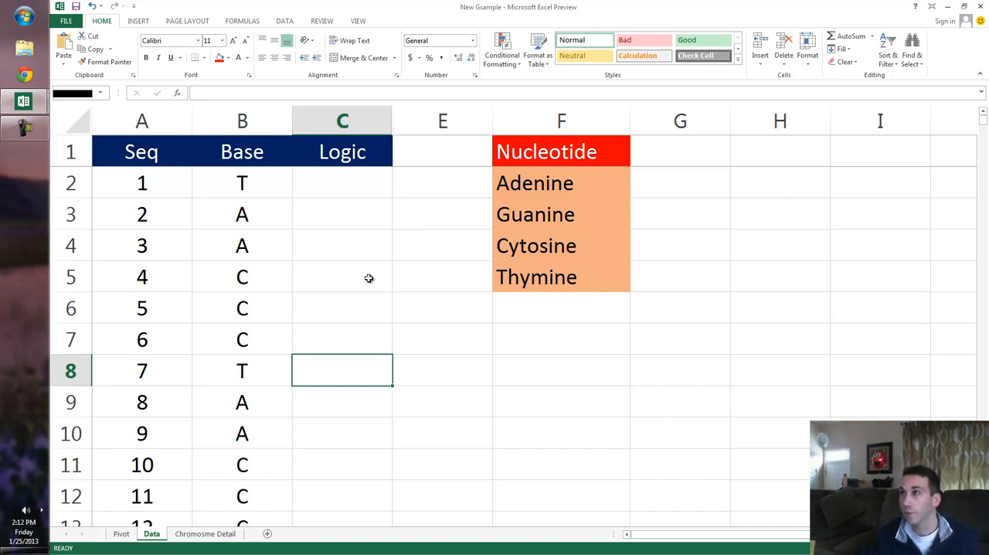
click(572, 204)
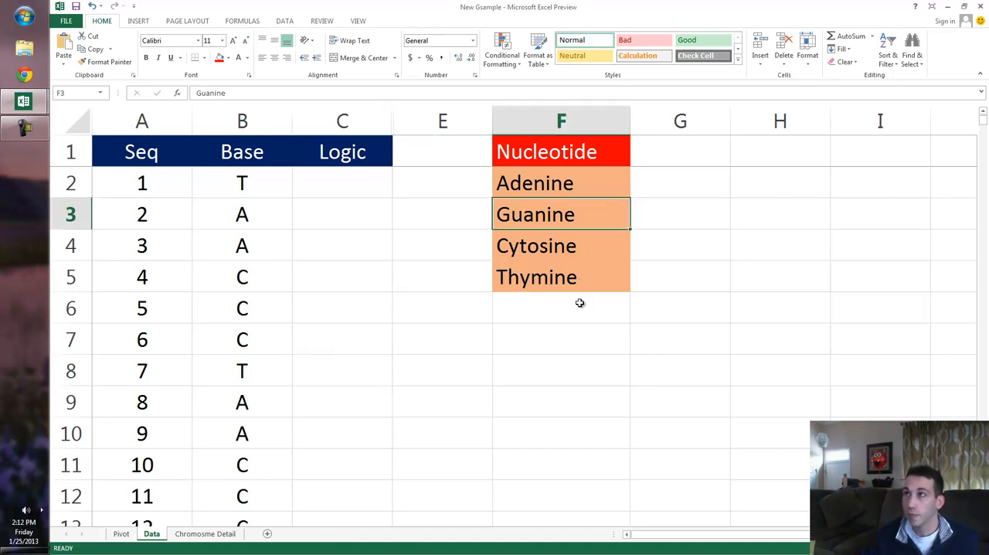
click(579, 302)
click(562, 278)
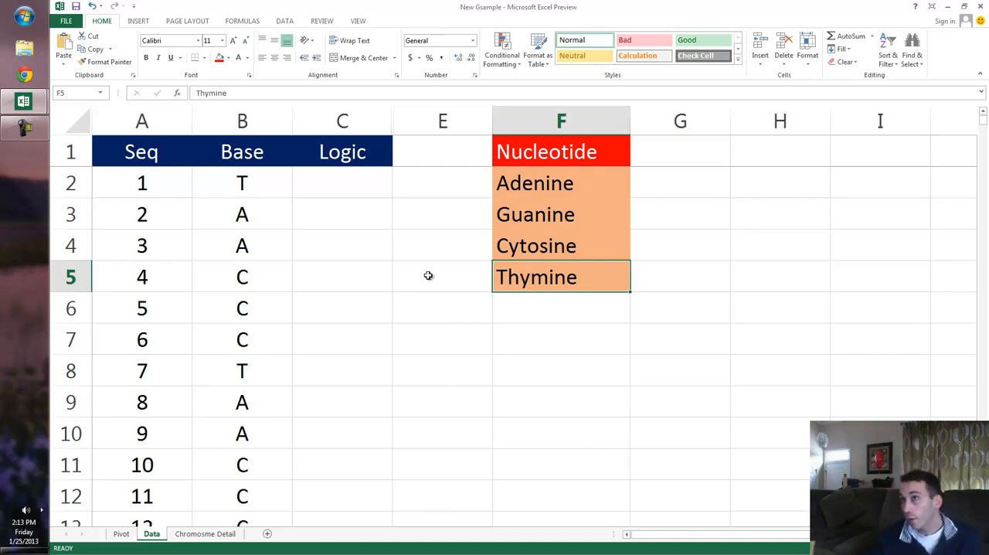
Keep the current Windows color scheme and stop its performance message from being shown again.
click(284, 271)
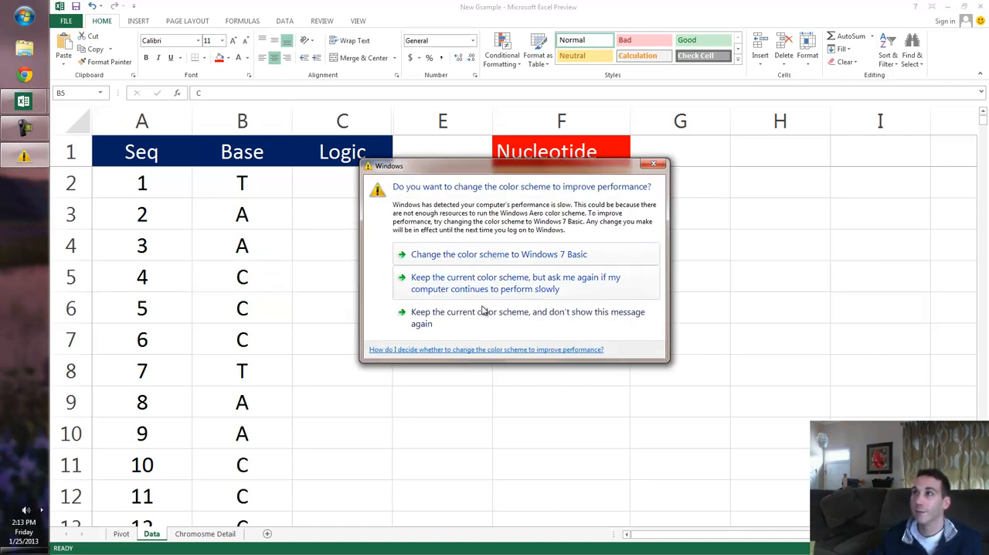
click(482, 318)
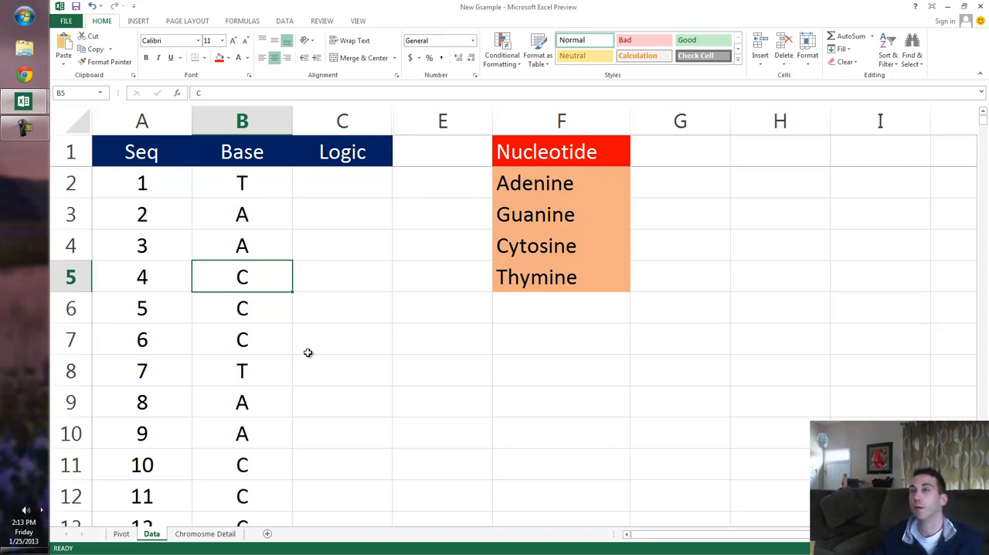
Examine the Base column from its first entries down to its last data row, then return to the beginning.
click(247, 252)
click(244, 286)
click(241, 335)
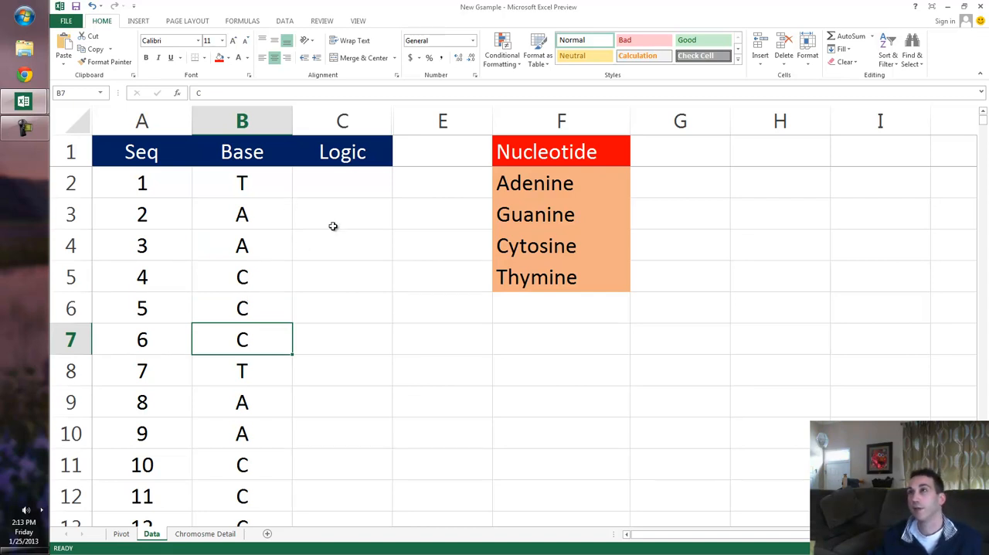
click(207, 268)
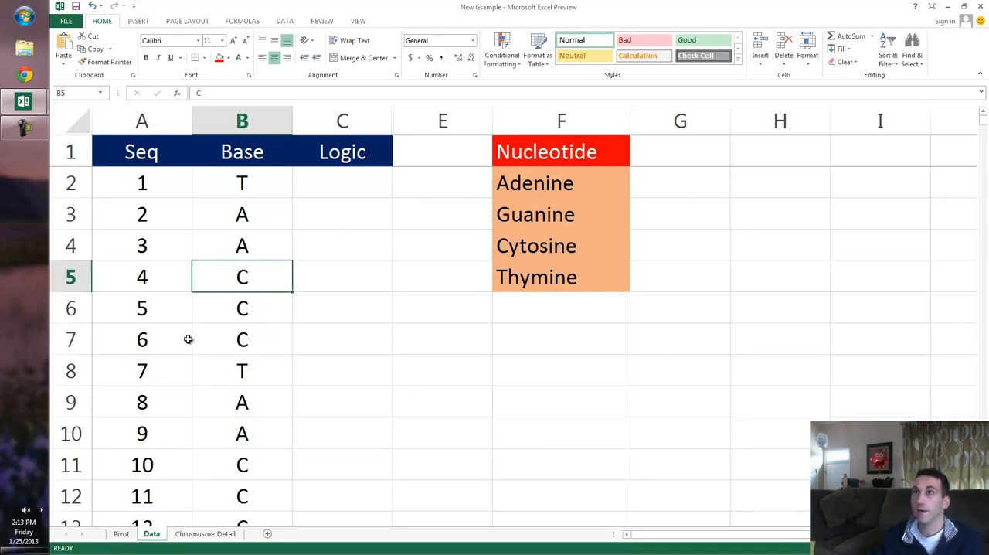
key(ctrl+Down)
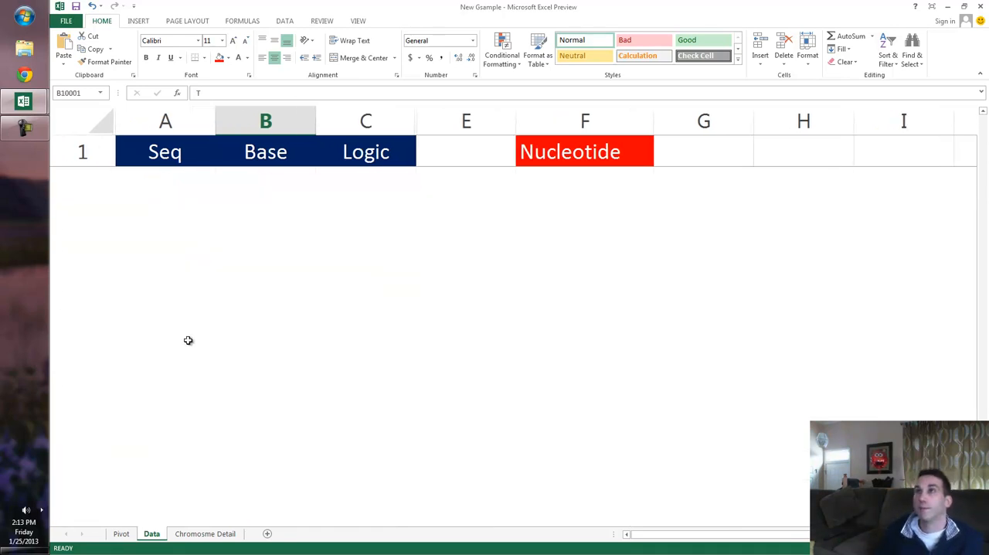
key(Left)
key(Right)
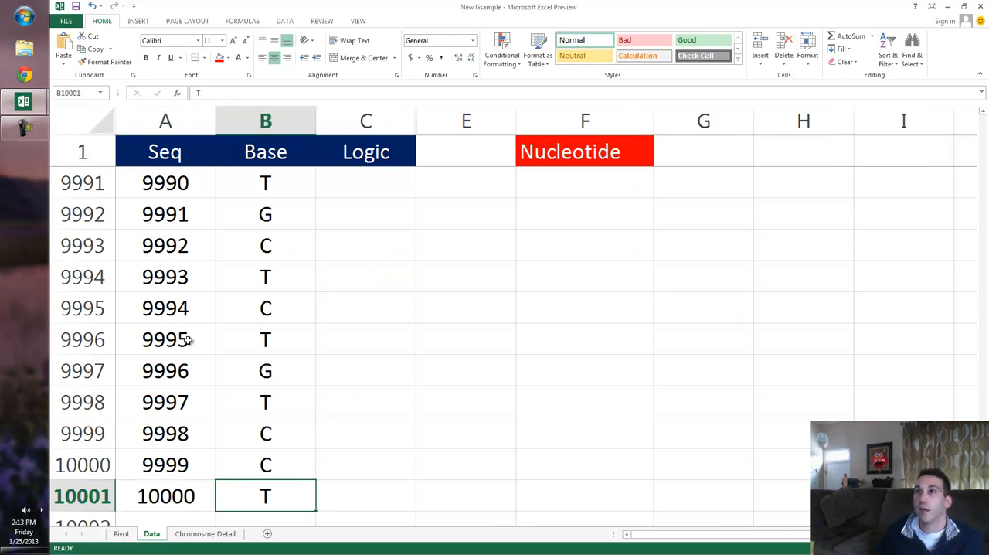
key(ctrl+Up)
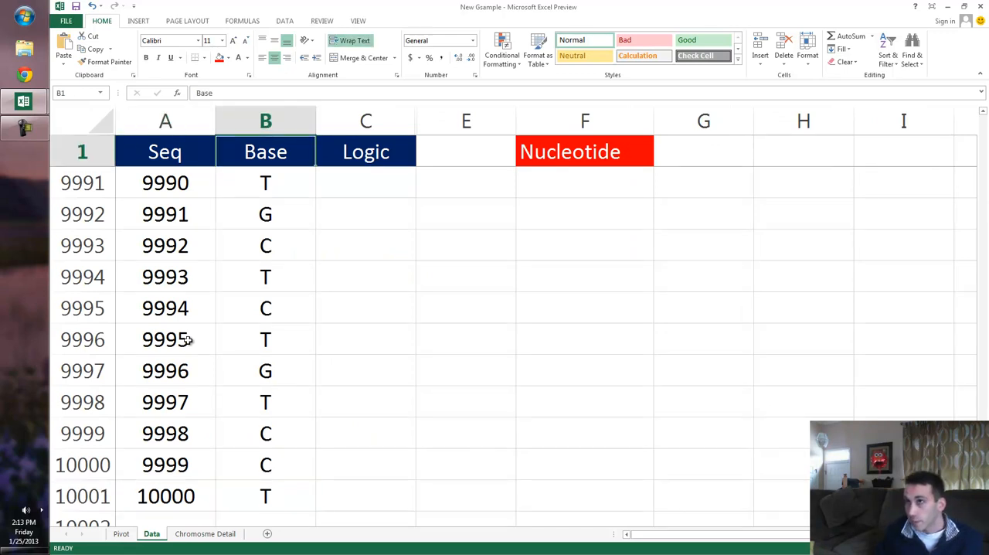
key(Down)
key(Down)
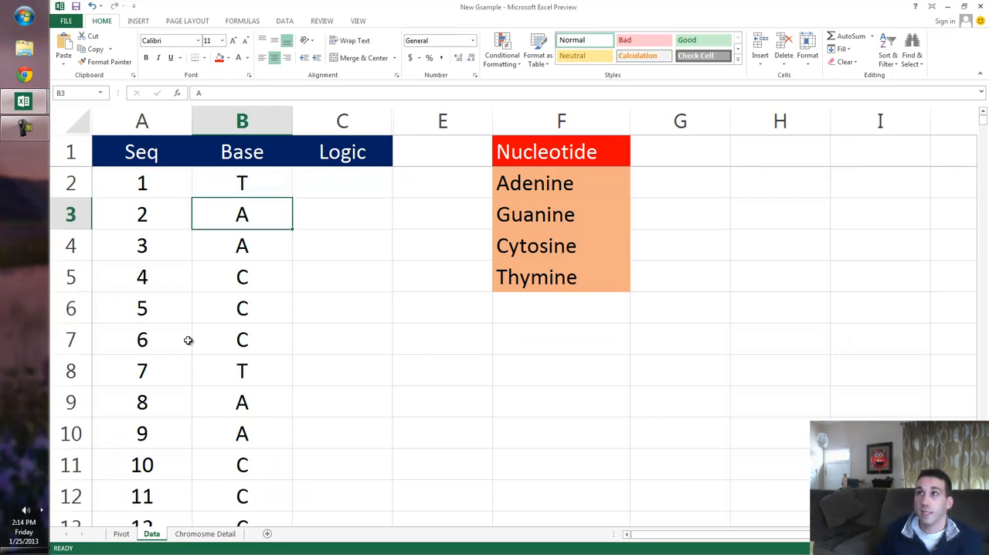
Examine the first four Base entries in rows 2 to 5 alongside their Logic cells.
key(Up)
key(Right)
key(Left)
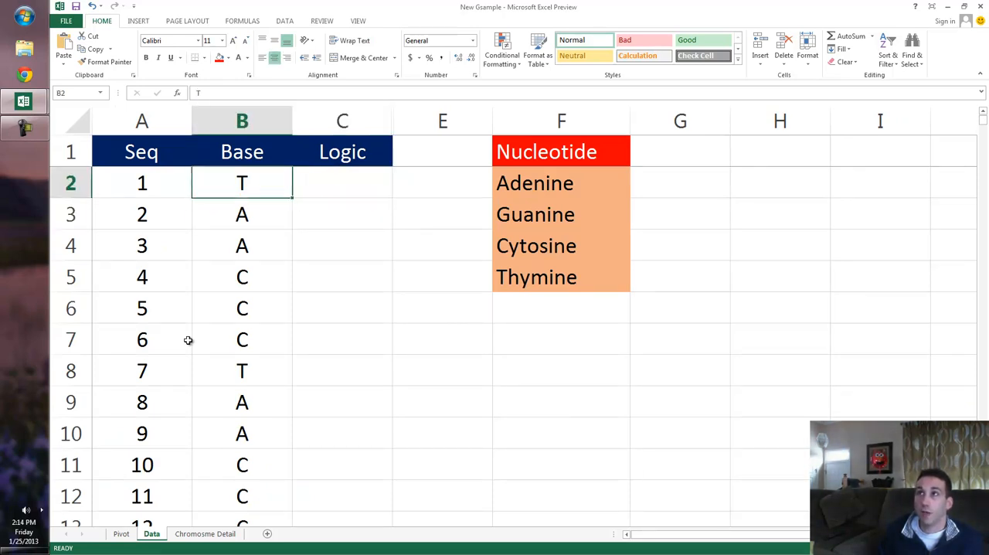
key(Down)
key(Down)
key(Down)
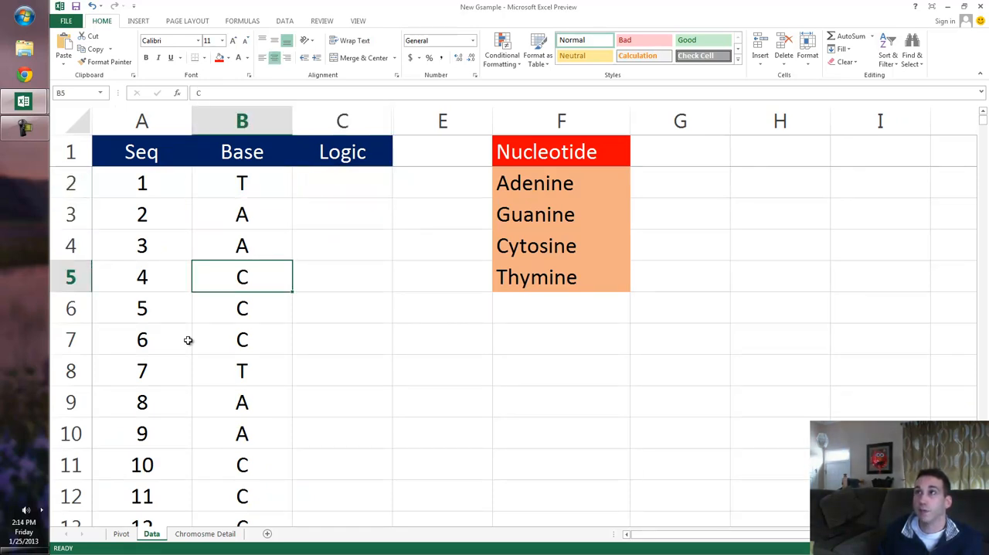
key(Up)
key(Up)
key(Up)
key(Right)
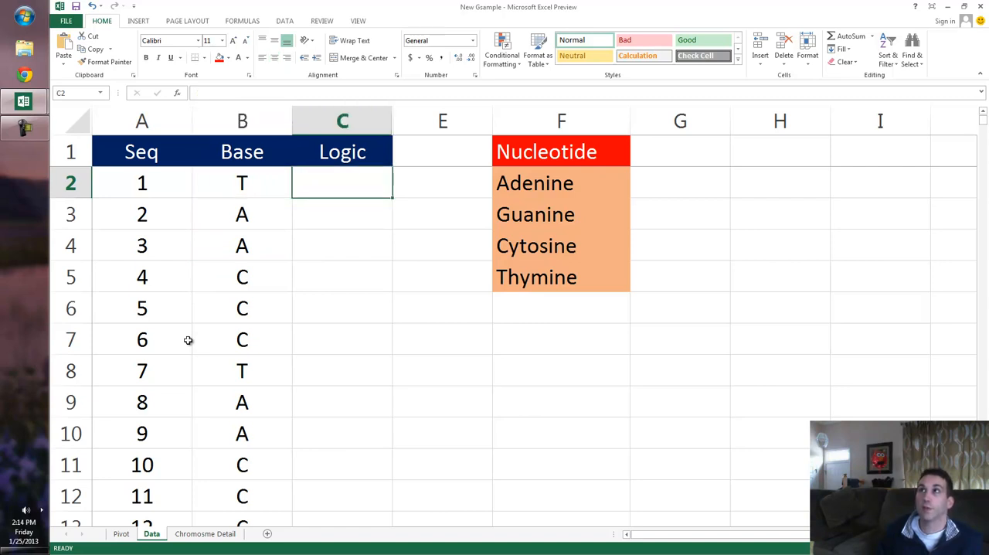
key(Left)
key(Down)
key(Down)
key(Down)
key(Right)
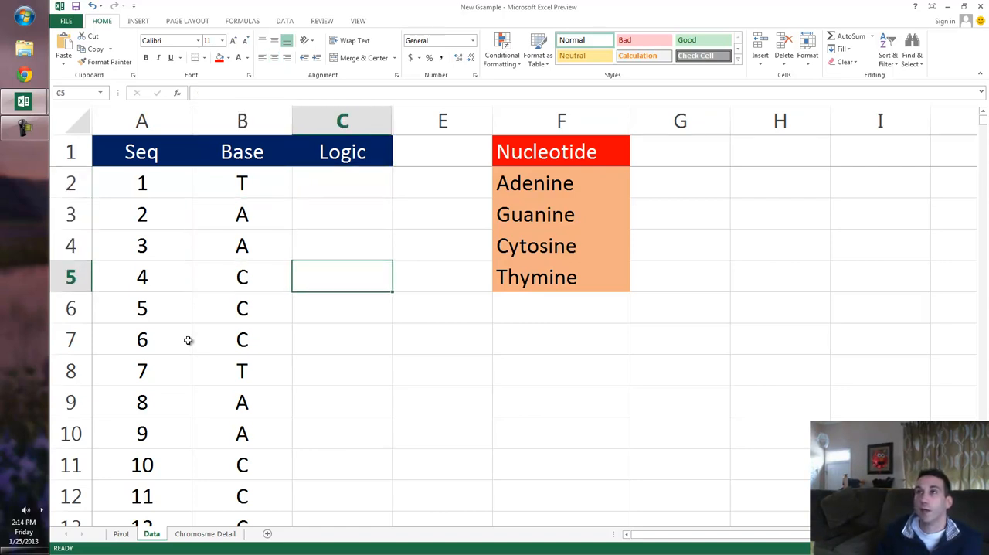
key(Left)
key(Up)
key(Up)
key(Up)
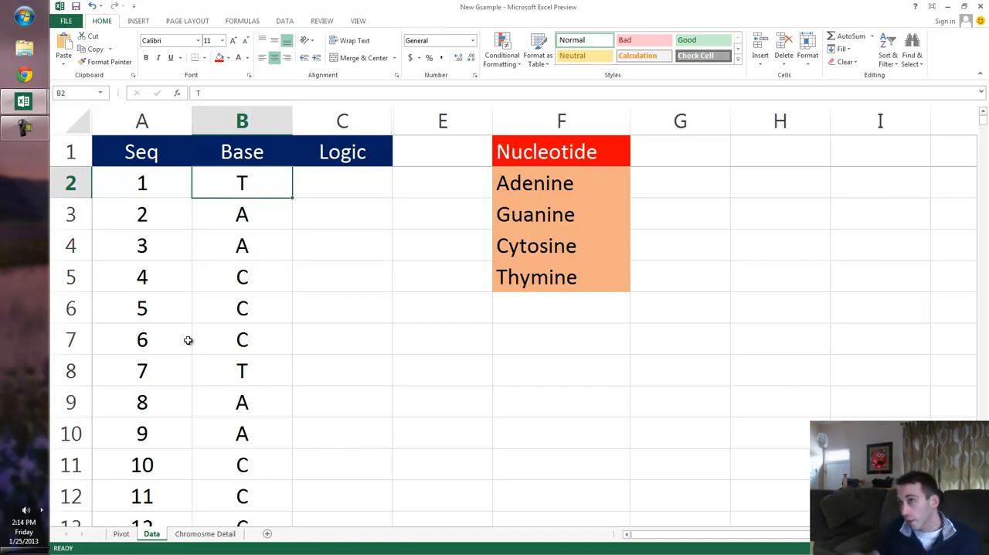
key(Down)
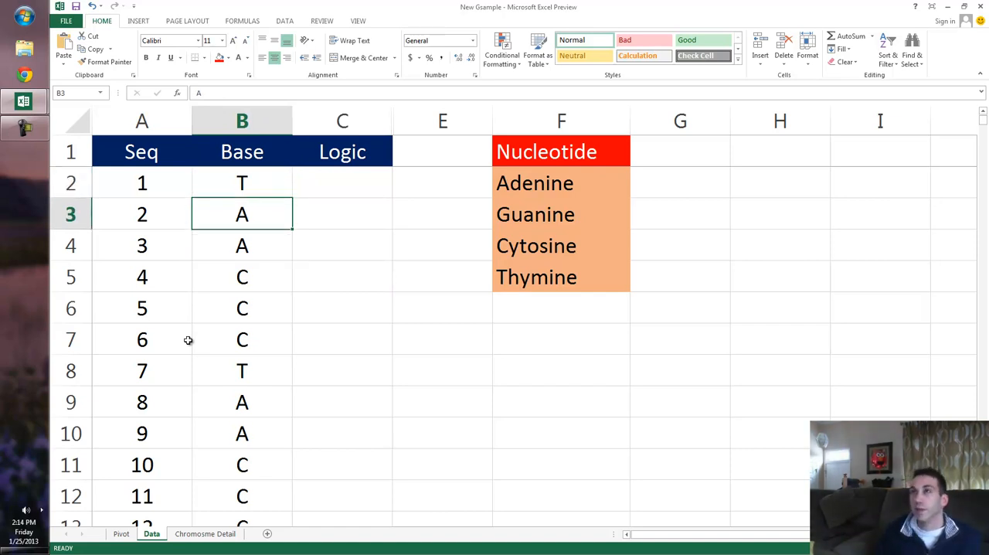
key(Up)
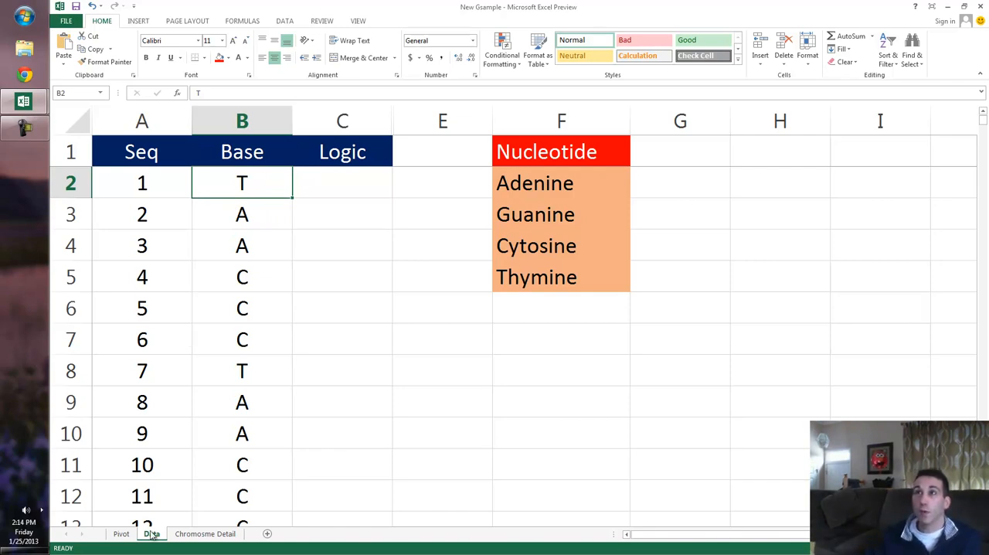
Check chromosome 1's base pair count on the Chromosme Detail sheet and return to the Data sheet.
click(179, 535)
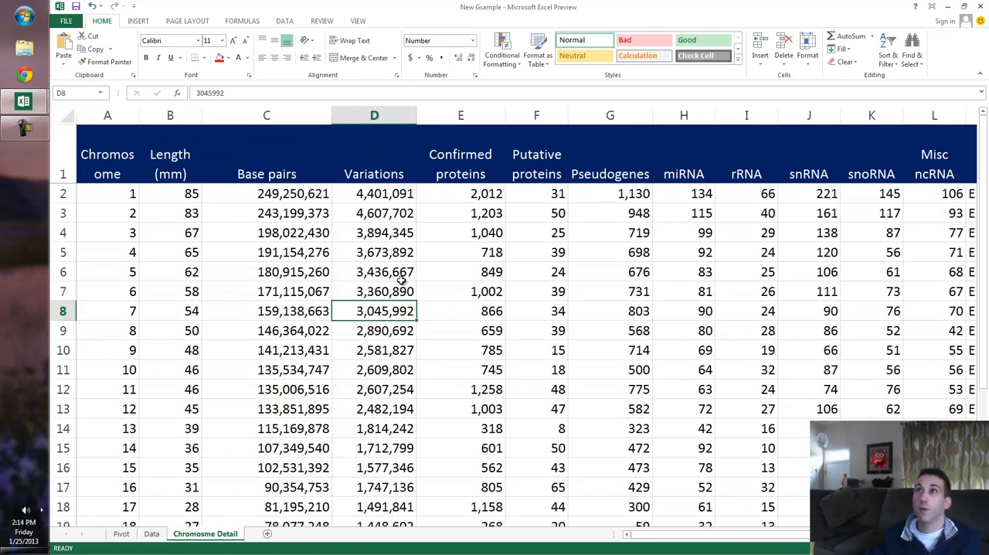
click(287, 198)
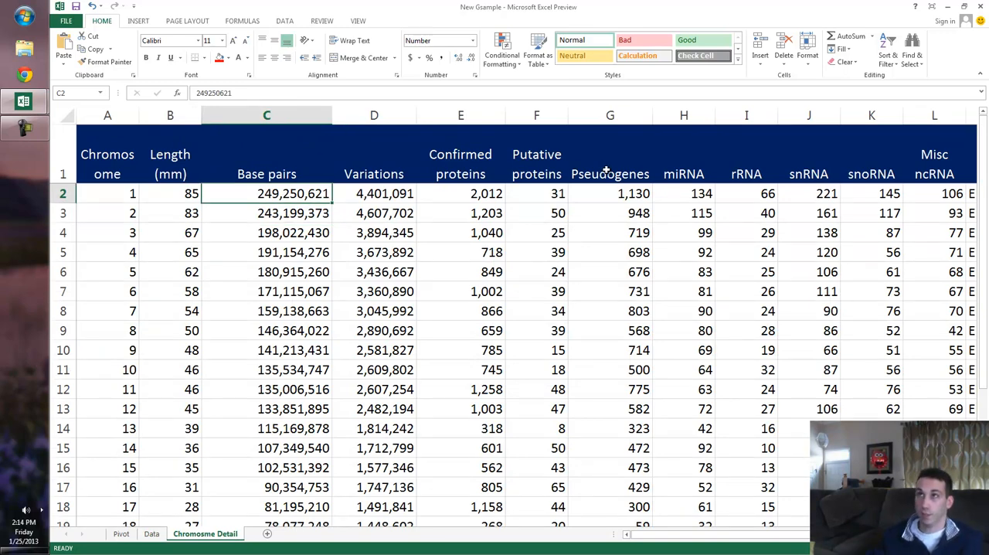
click(152, 534)
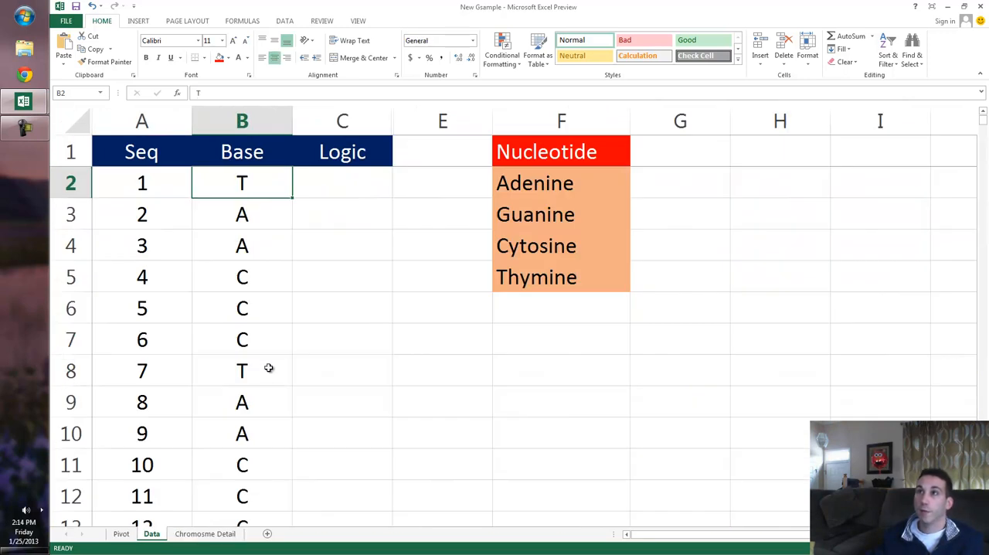
Check the worksheet's last available row and the end of the Base data, then return to the first base.
click(205, 340)
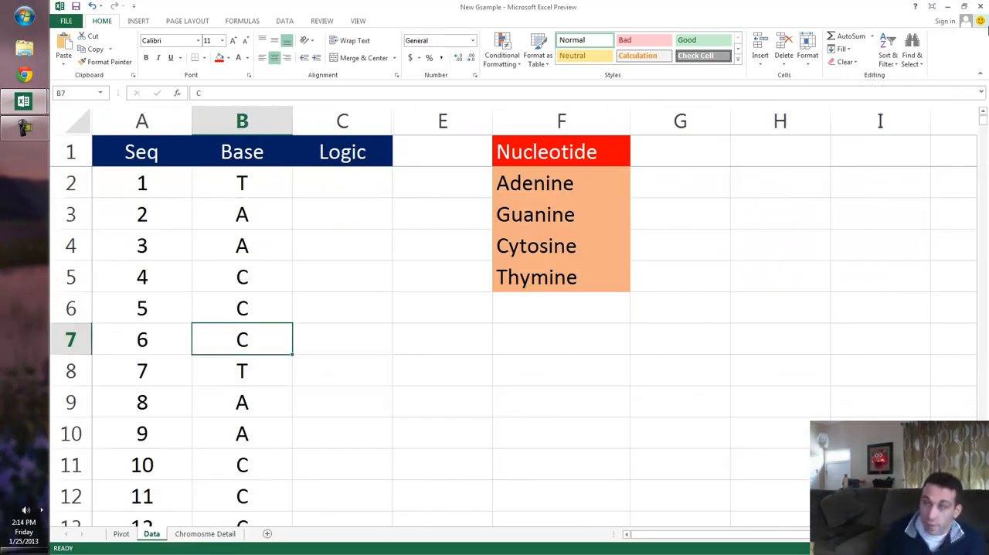
key(ctrl+Down)
key(ctrl+Down)
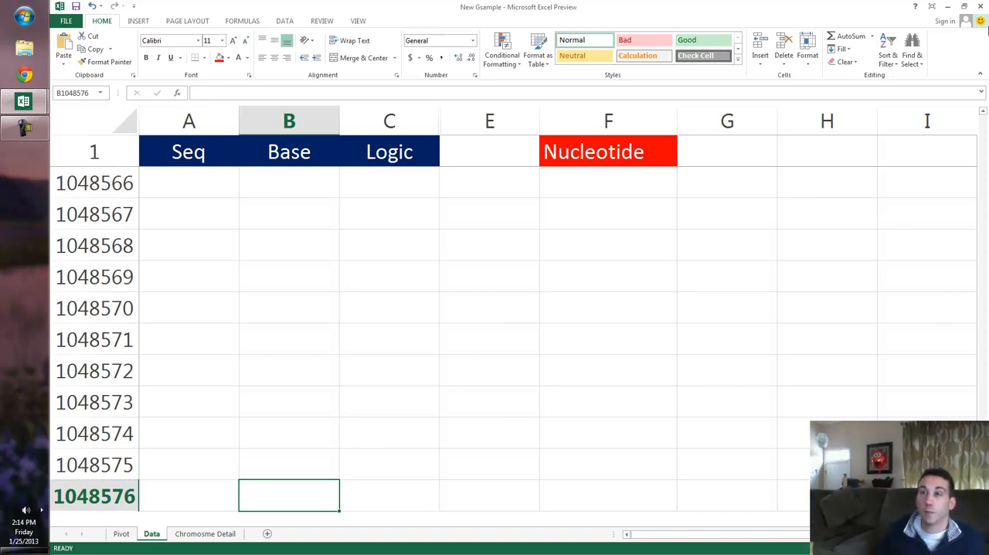
key(ctrl+Up)
key(Up)
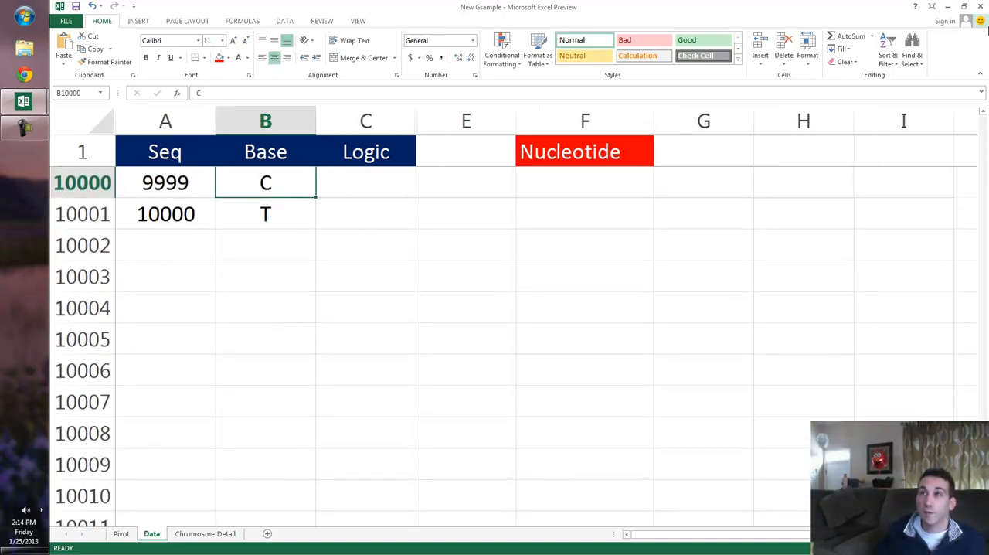
key(Up)
key(Down)
key(Up)
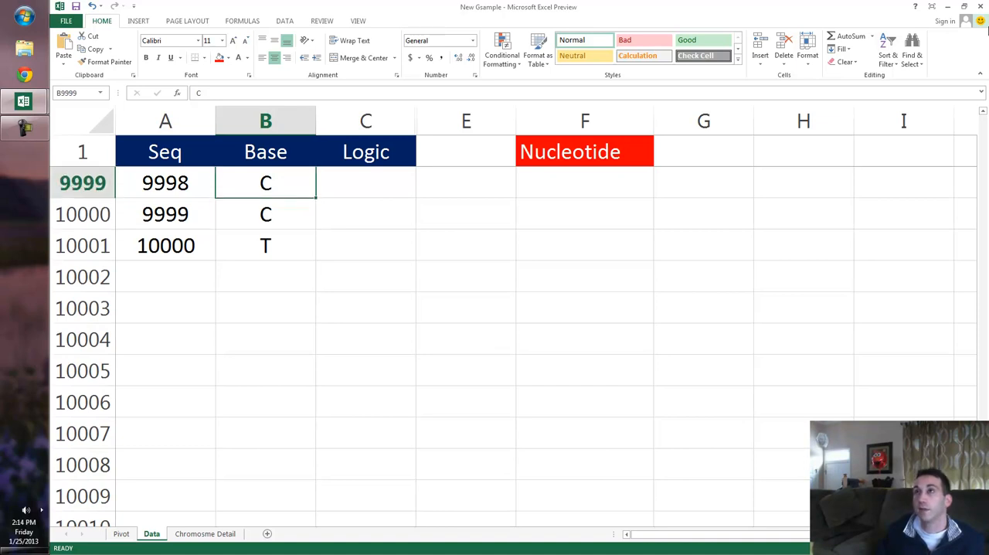
key(ctrl+Up)
key(Down)
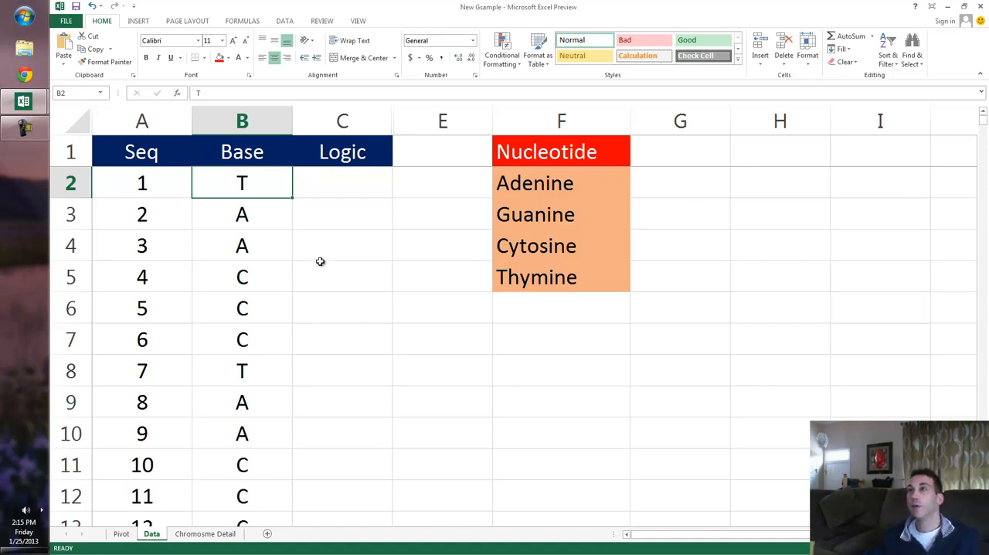
Inspect the Base entries in rows 4 to 12 and the first cells of the Logic column.
click(351, 180)
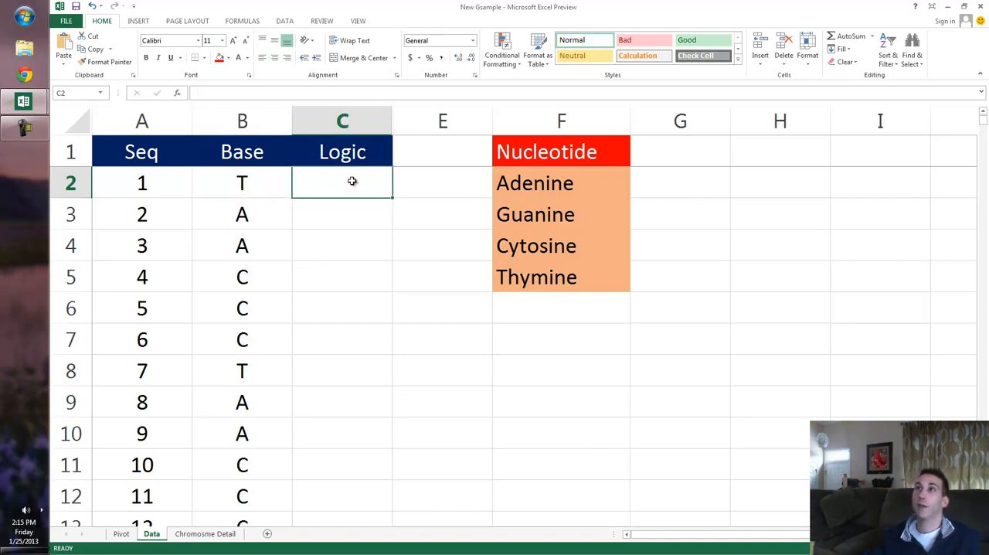
click(267, 255)
click(249, 299)
click(241, 401)
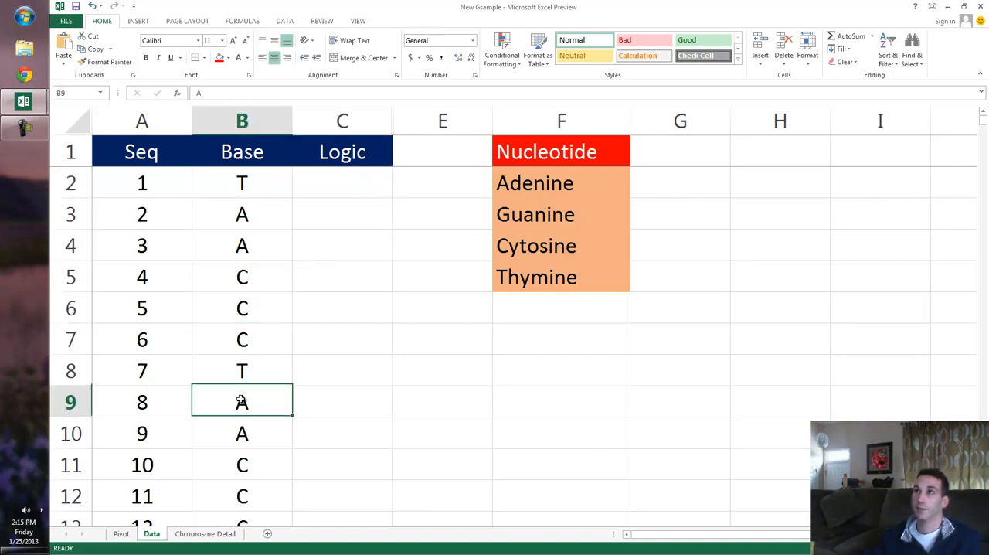
click(239, 495)
click(261, 375)
click(247, 303)
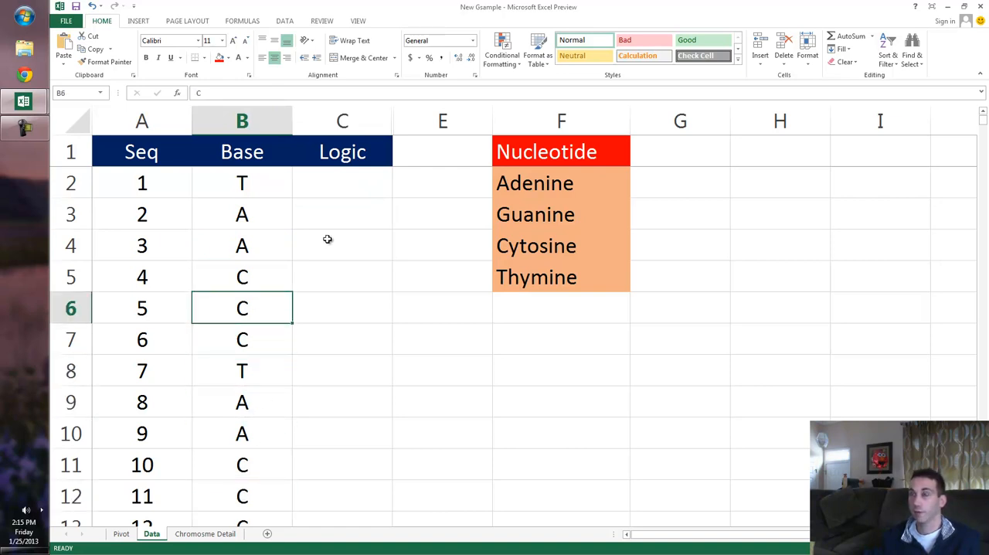
click(342, 188)
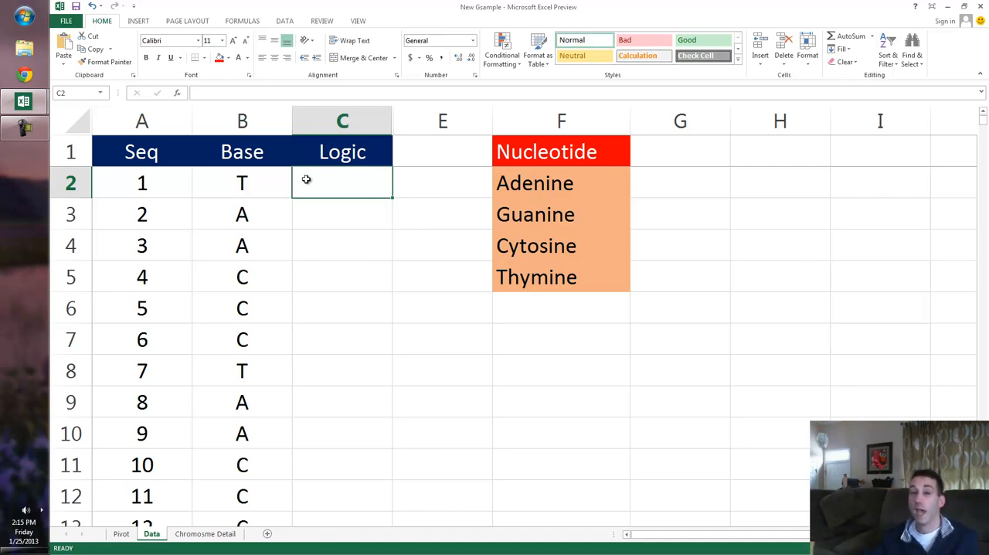
click(332, 220)
click(331, 175)
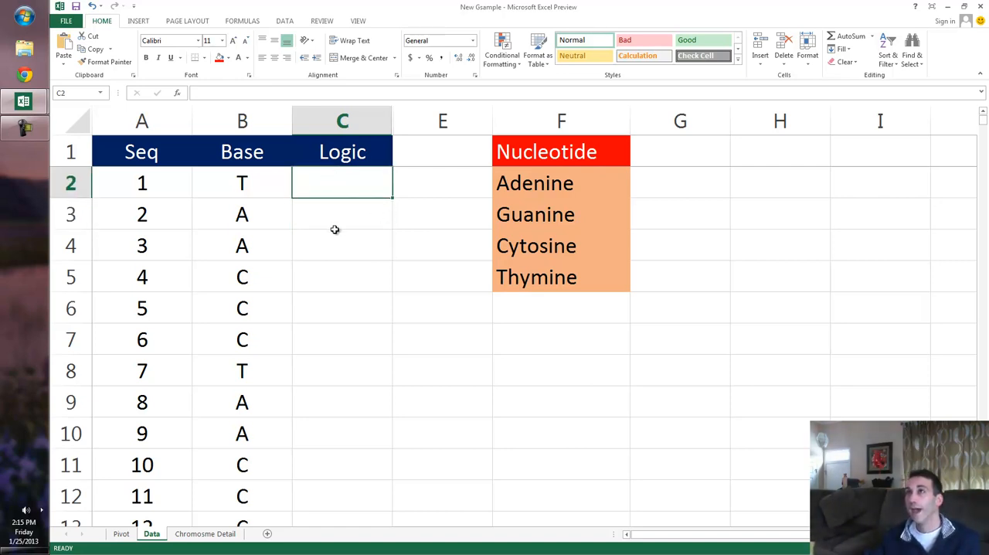
Compare the first two bases in B2:B3, then follow the Base sequence down to row 9.
drag(239, 190, 235, 208)
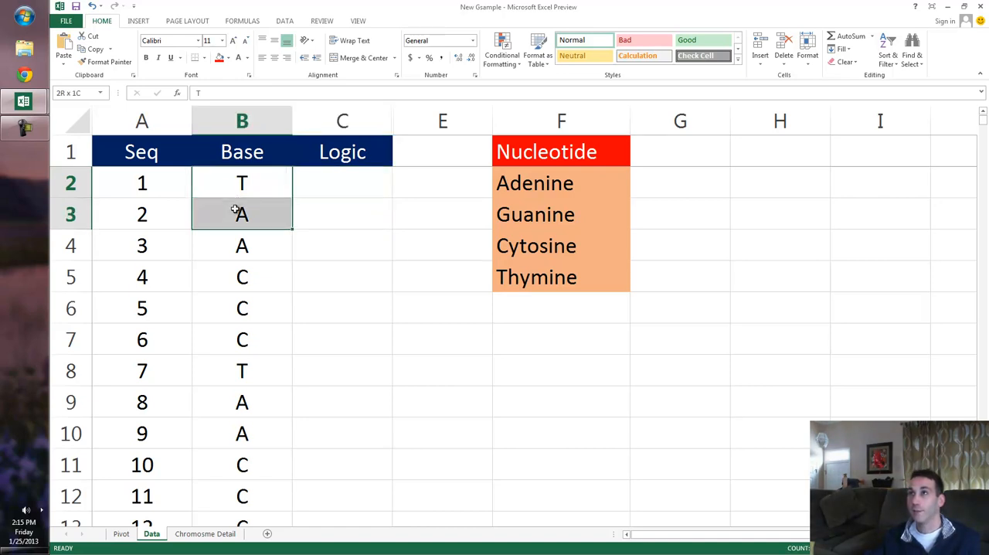
click(253, 177)
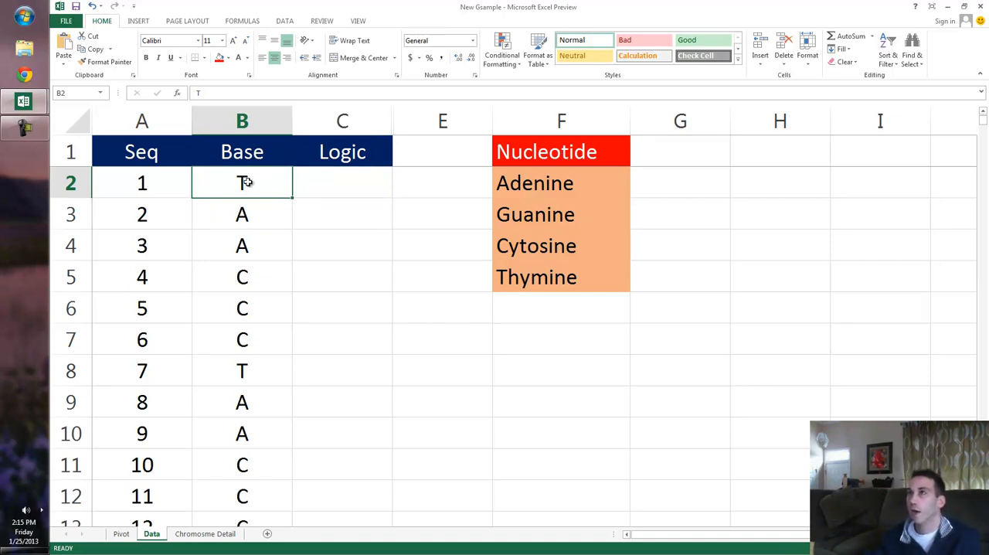
key(Down)
key(Down)
key(Down)
key(Down)
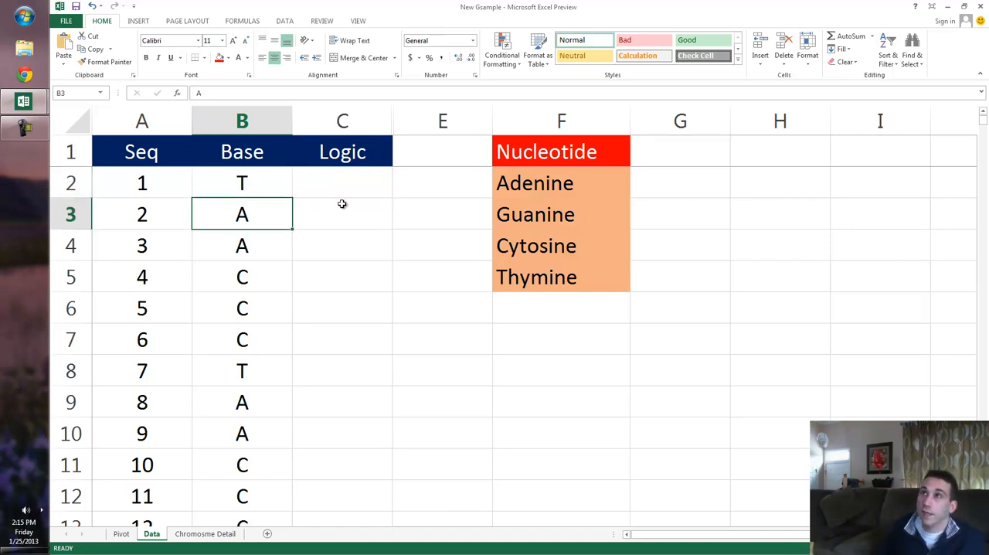
key(Down)
key(Down)
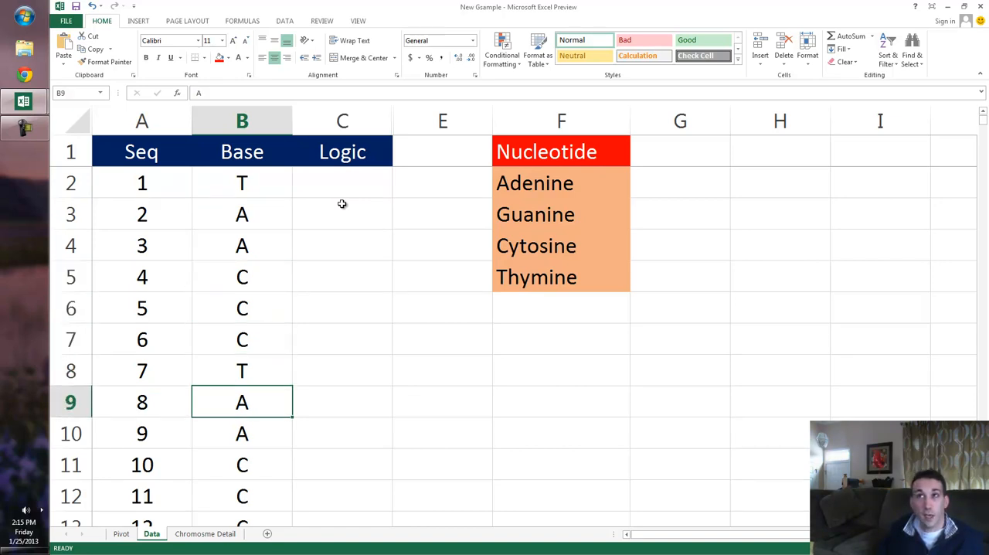
Follow the Base sequence down through row 13 and return to the Base header.
key(Down)
key(Down)
key(Down)
key(Down)
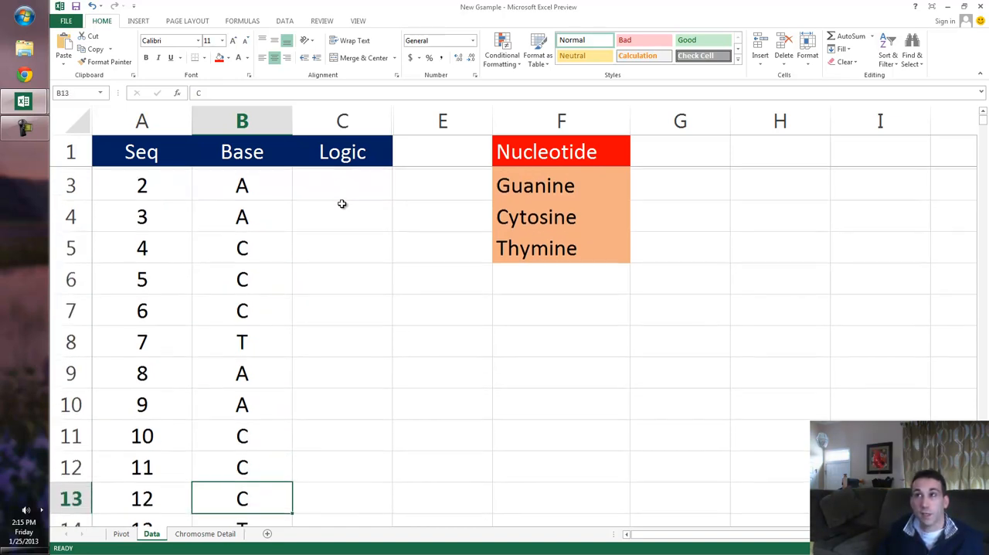
key(Down)
key(Up)
key(Up)
key(Up)
key(Up)
key(Up)
key(Up)
key(Up)
key(Up)
key(Up)
key(Up)
key(Up)
key(Up)
key(Up)
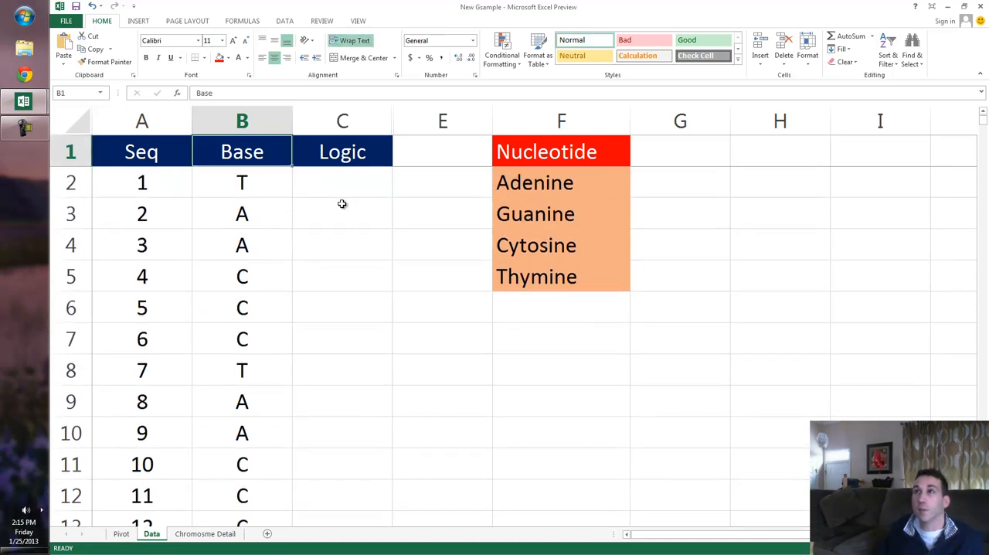
Begin an AND formula in C2 with the conditions B2="T" and B3="A".
key(Down)
key(Right)
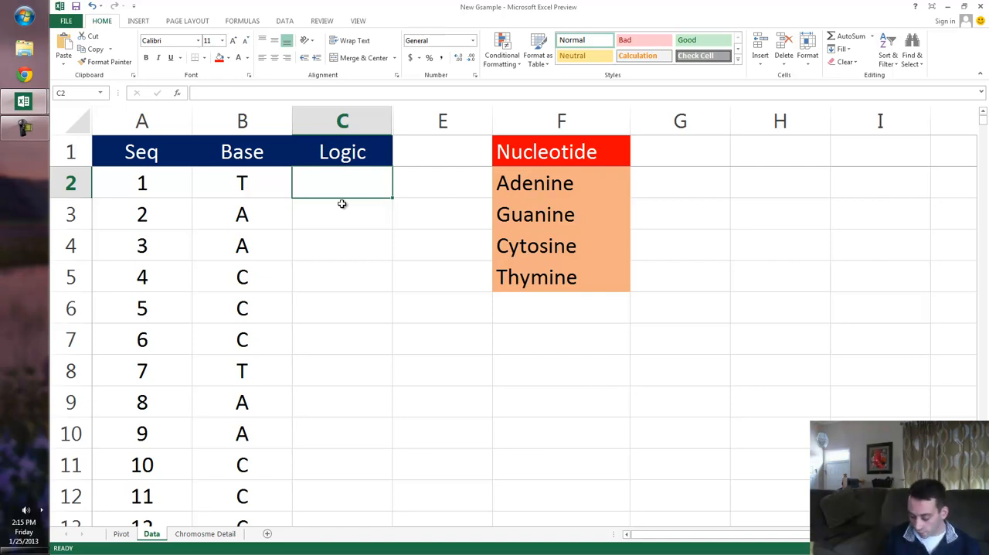
text(=AND()
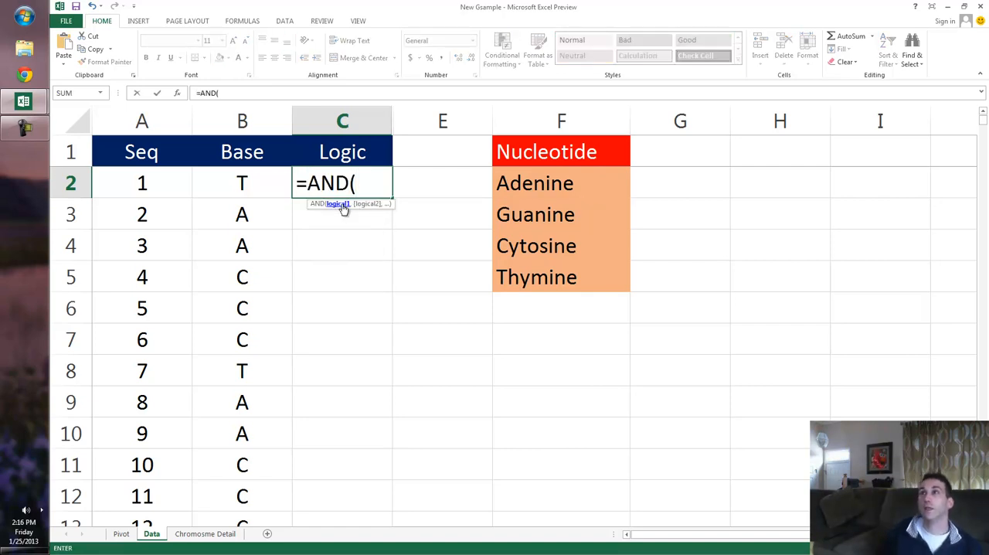
key(Left)
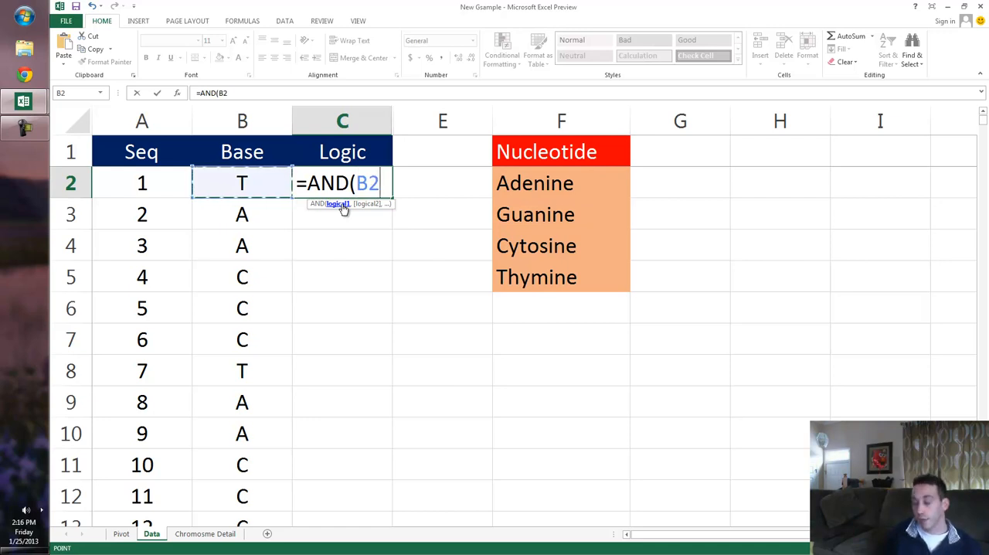
text(=")
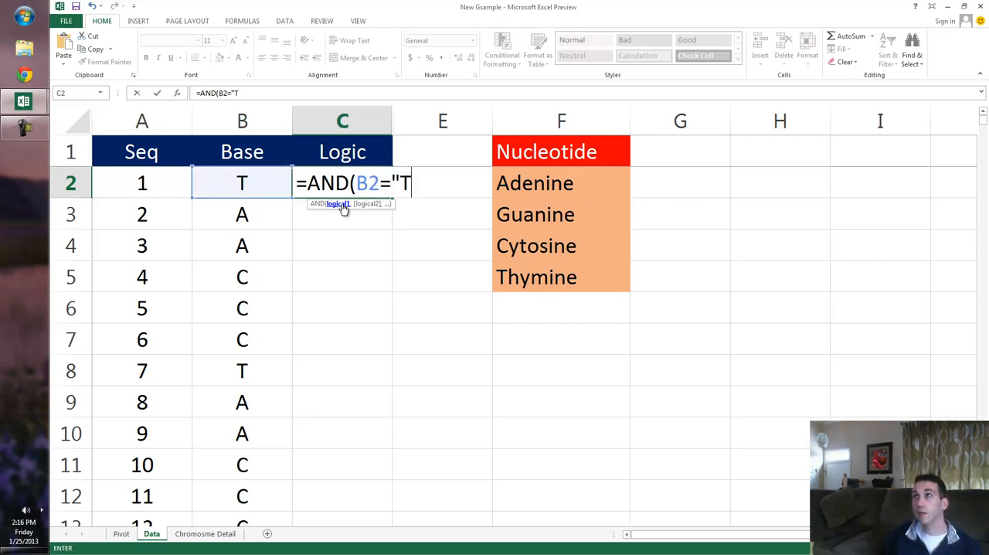
text(T",)
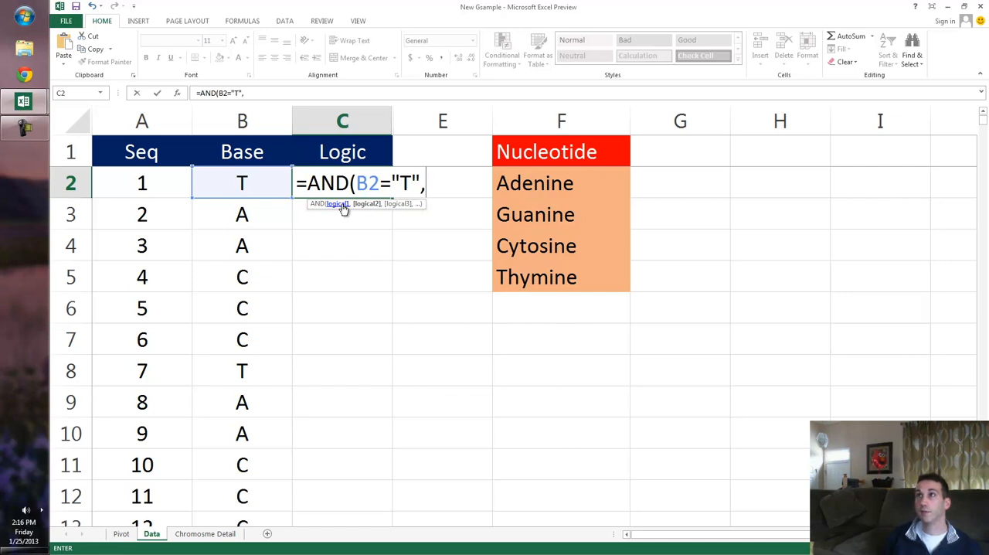
key(Left)
key(Down)
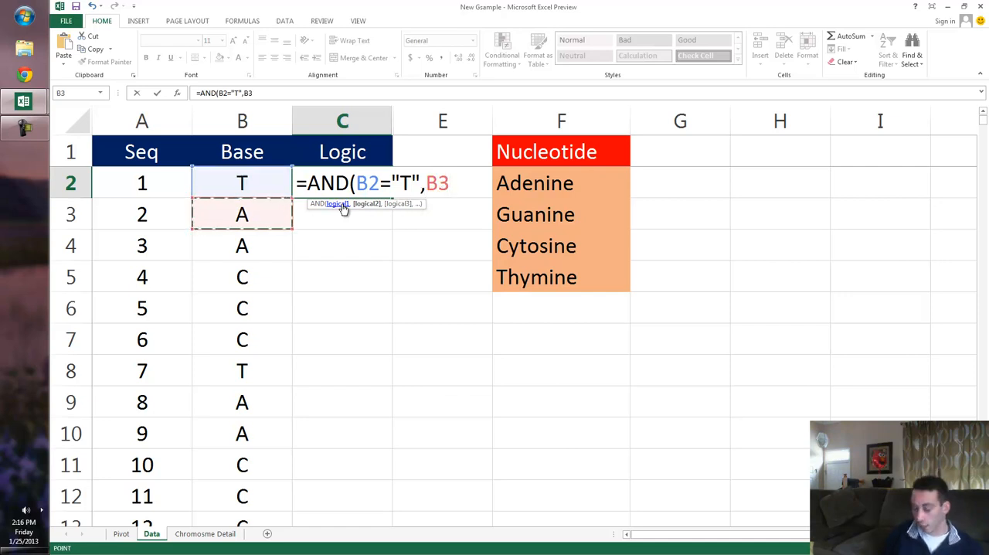
text(=")
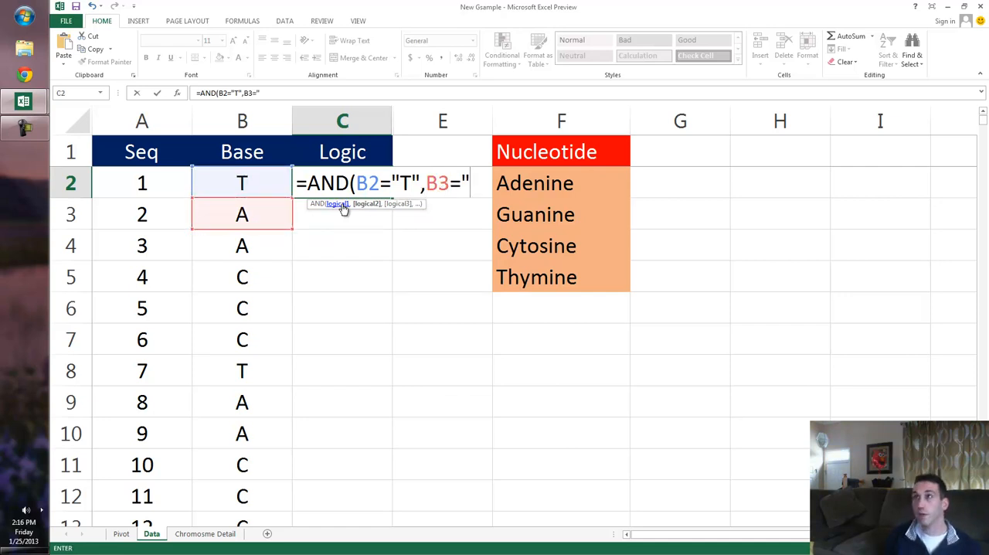
text(A",)
Add the conditions B4="A" and B5="C" to the AND formula in C2.
key(Left)
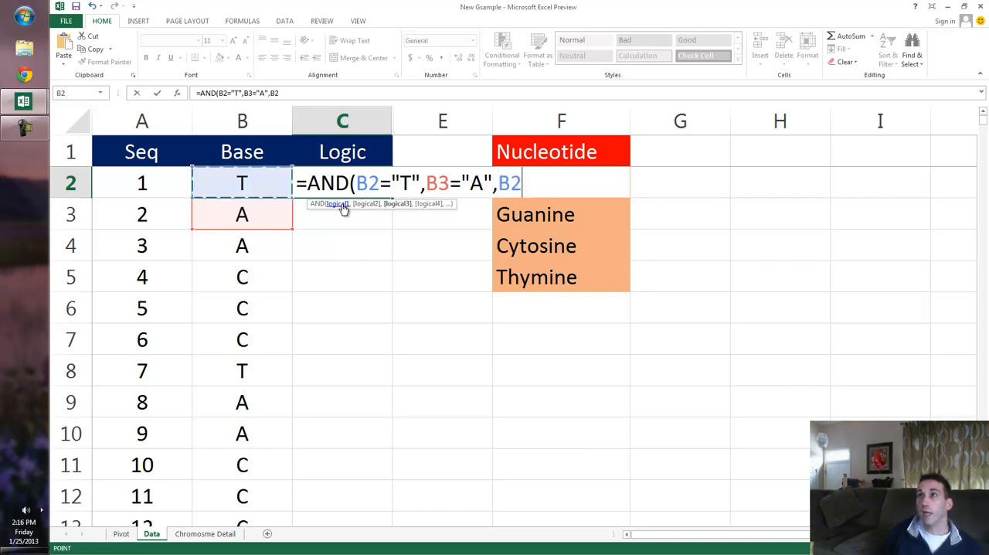
key(Down)
key(Down)
text(=)
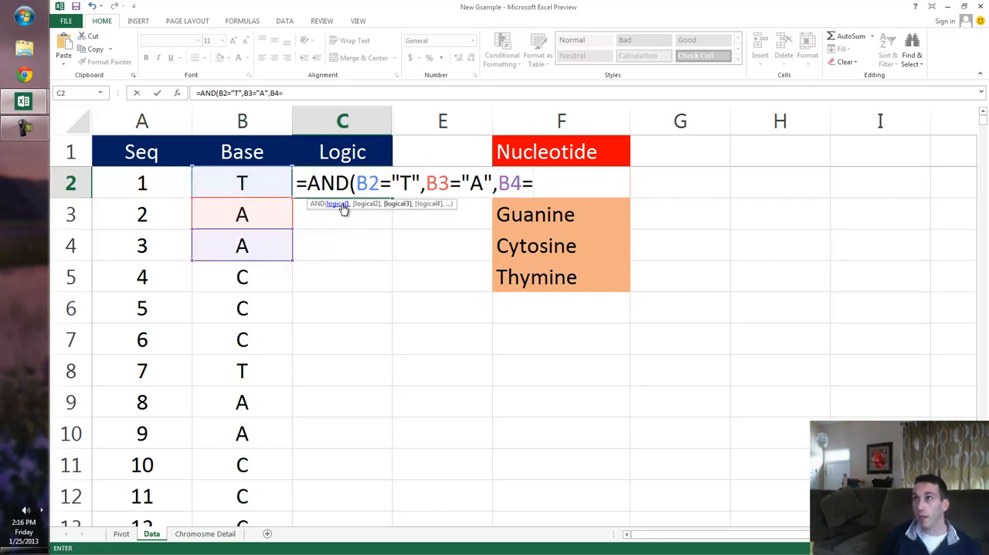
text("A",)
key(Left)
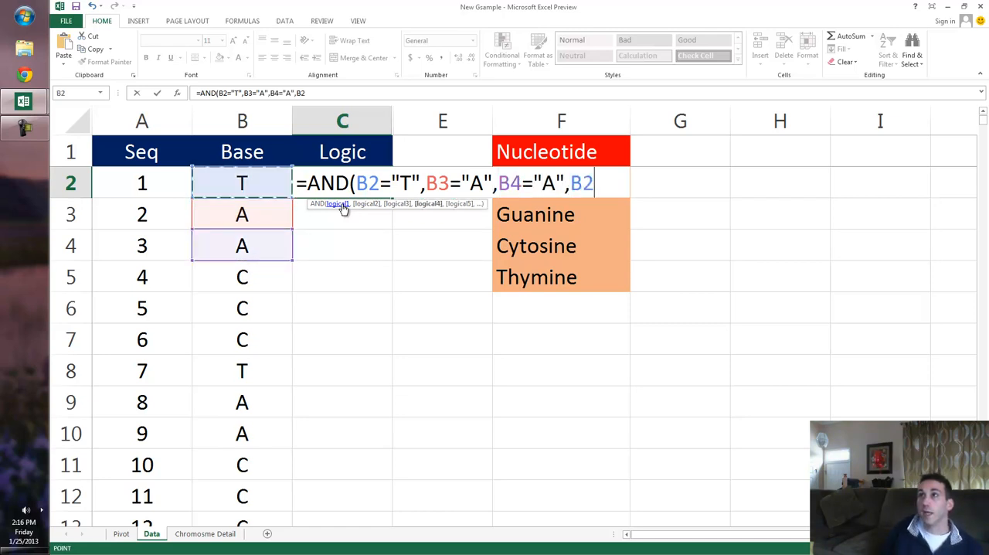
key(Left)
key(Down)
key(Down)
key(Down)
key(Right)
text(=)
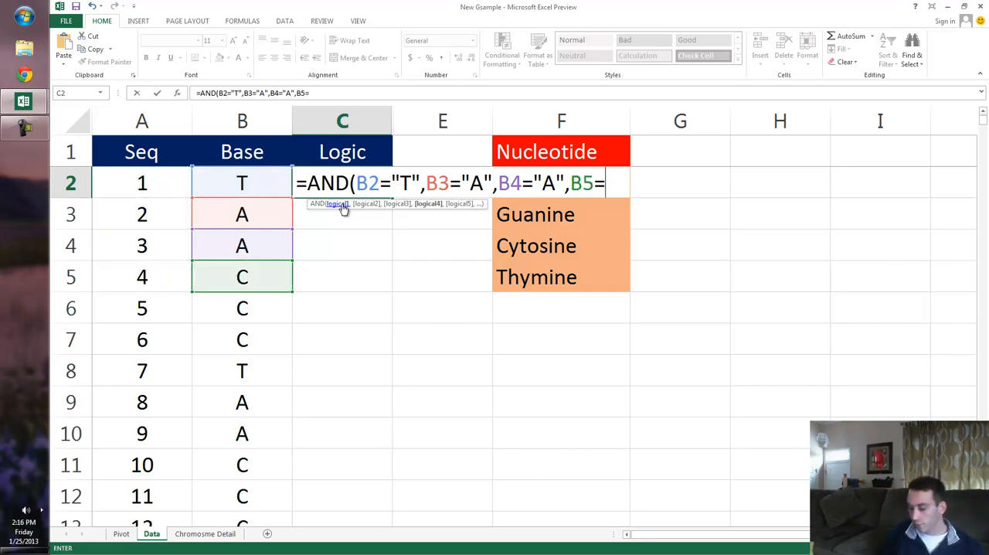
text("C",)
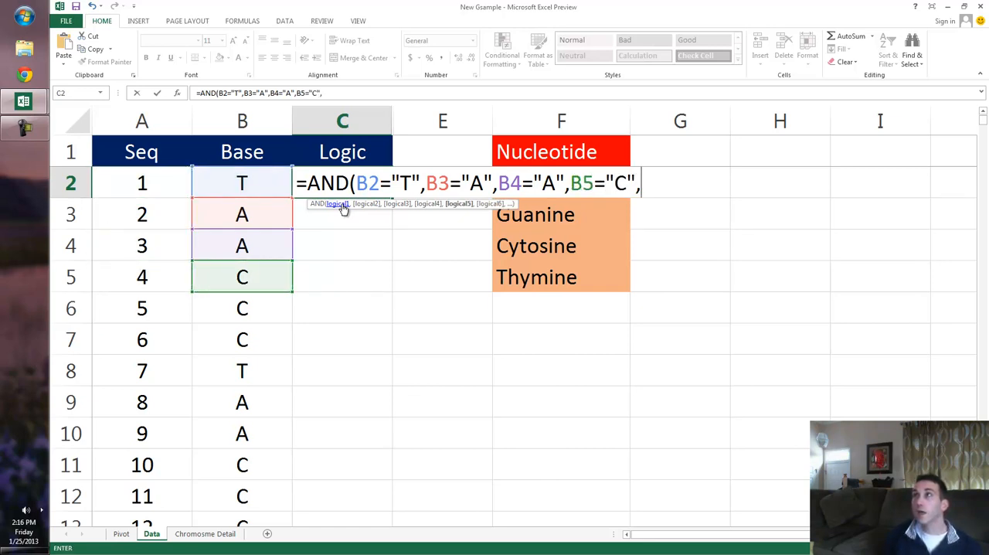
Add the condition B6="C" to the AND formula in C2.
key(Left)
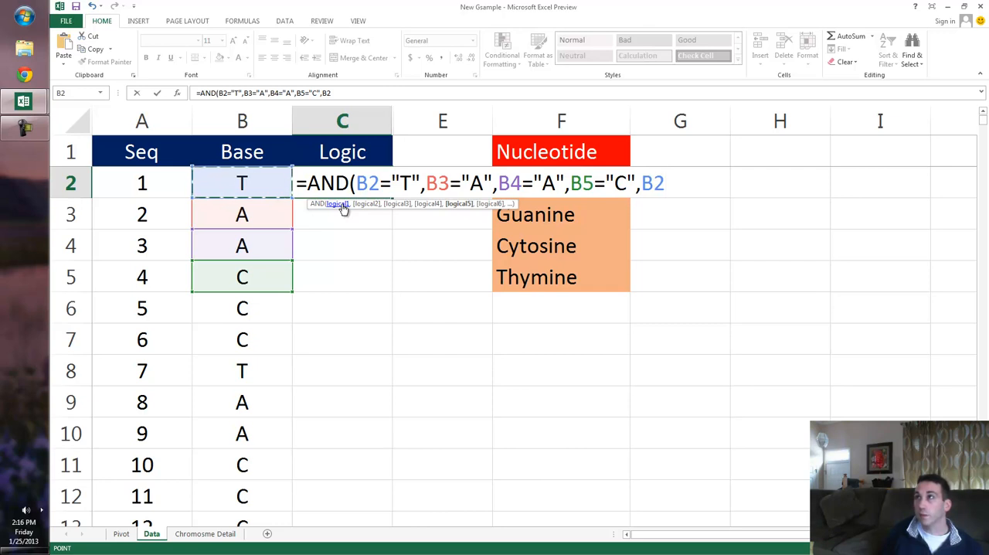
key(Down)
key(Left)
key(Right)
key(Right)
key(Down)
key(Down)
key(Down)
key(Left)
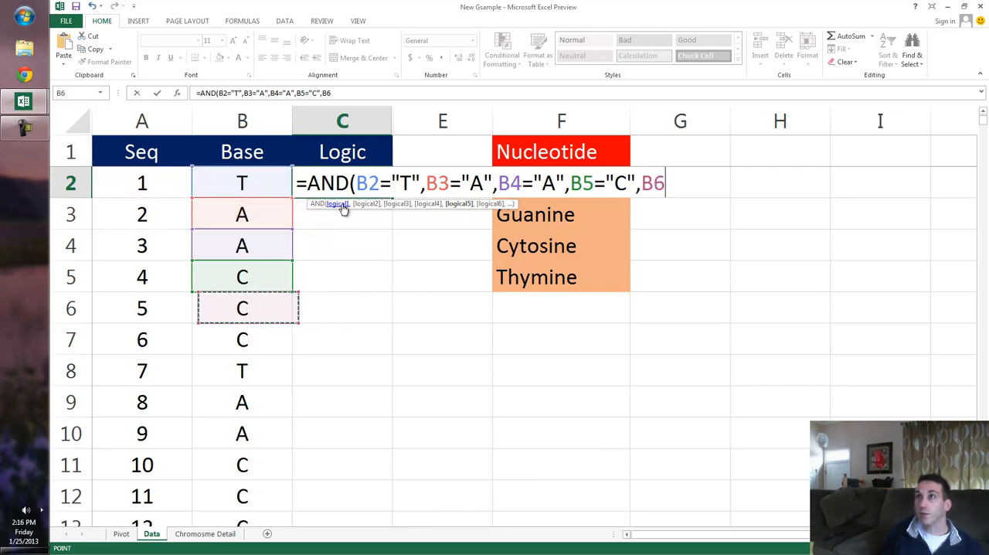
text(="C)
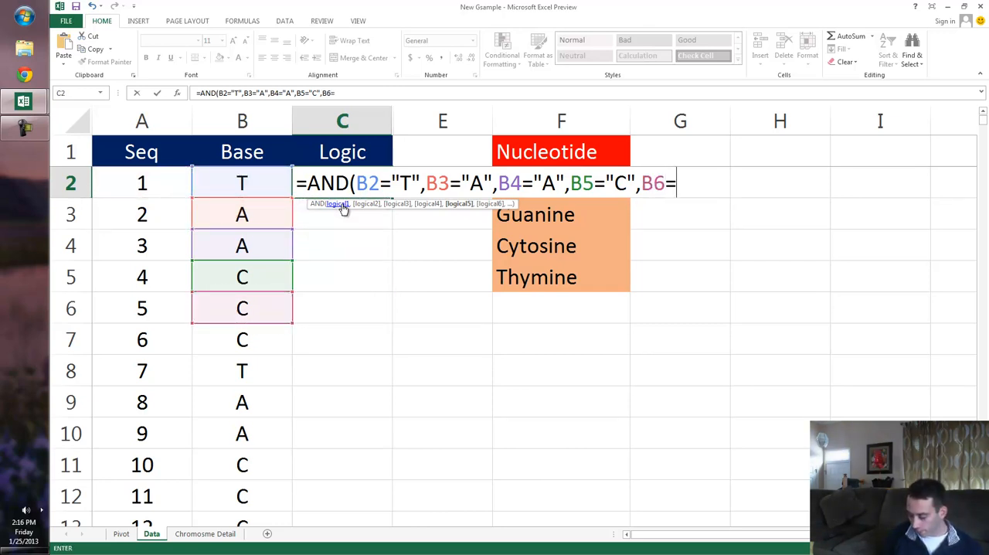
text(",)
Complete the C2 AND formula with the condition B7="C" and fill it down the Logic column to C12.
key(Left)
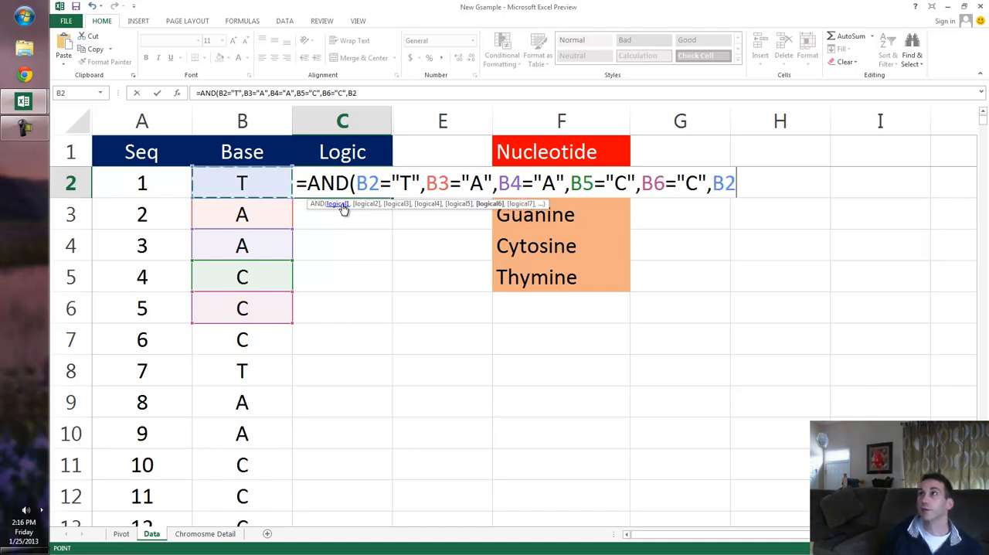
key(Down)
key(Down)
key(Down)
key(Down)
key(Down)
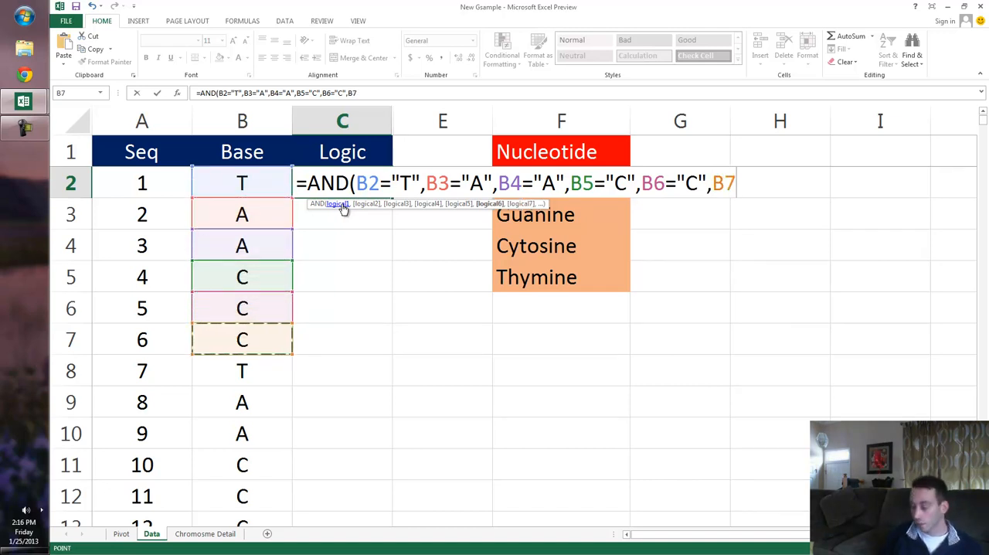
text(="C)
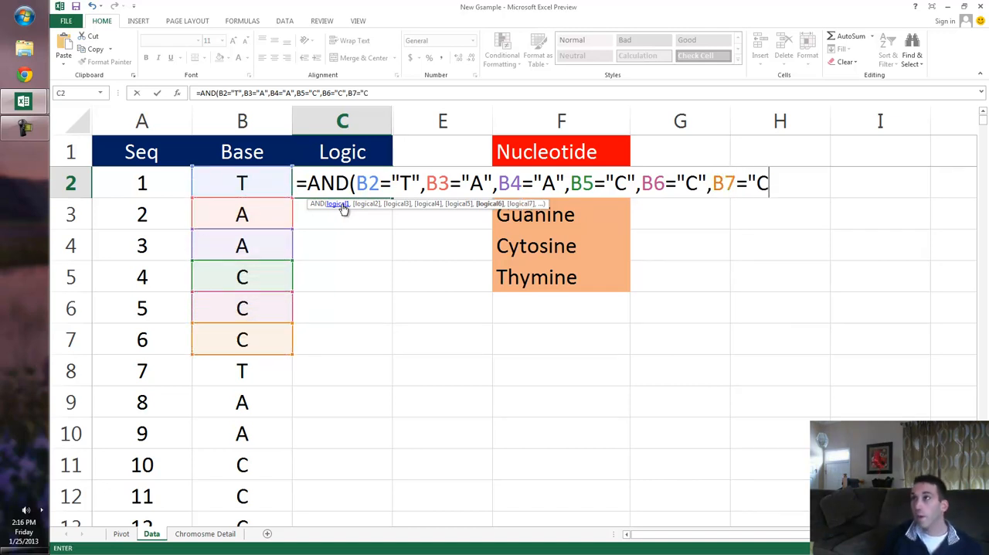
text("))
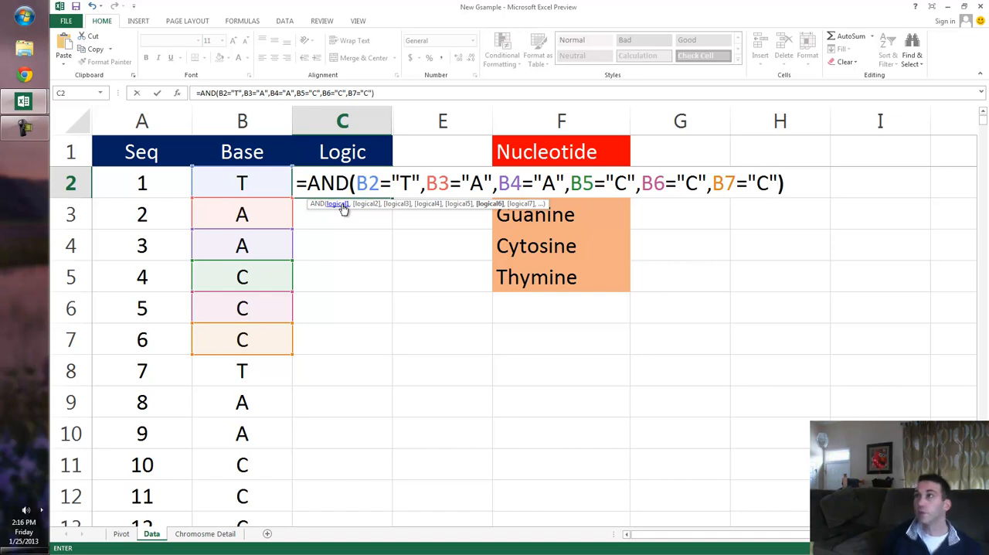
key(Return)
key(Up)
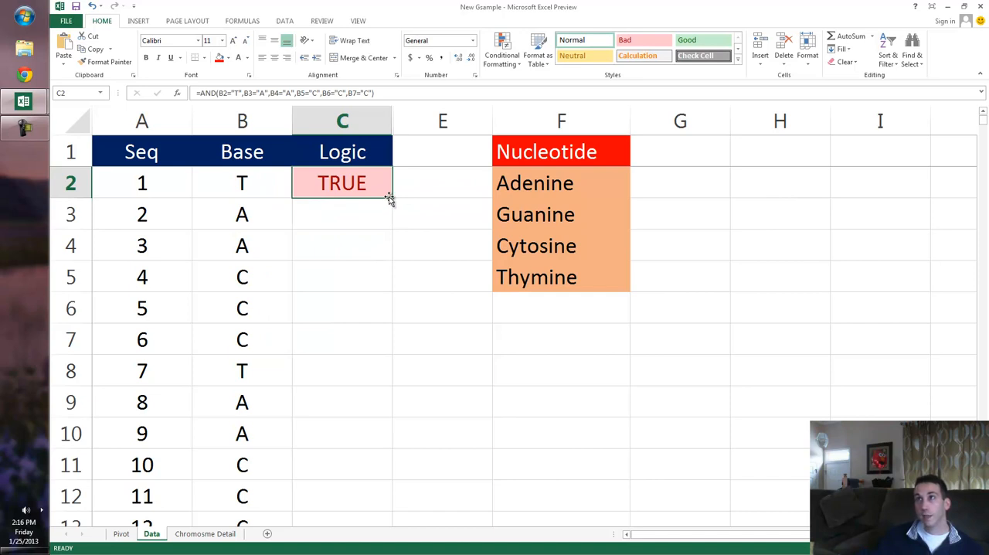
drag(392, 197, 388, 513)
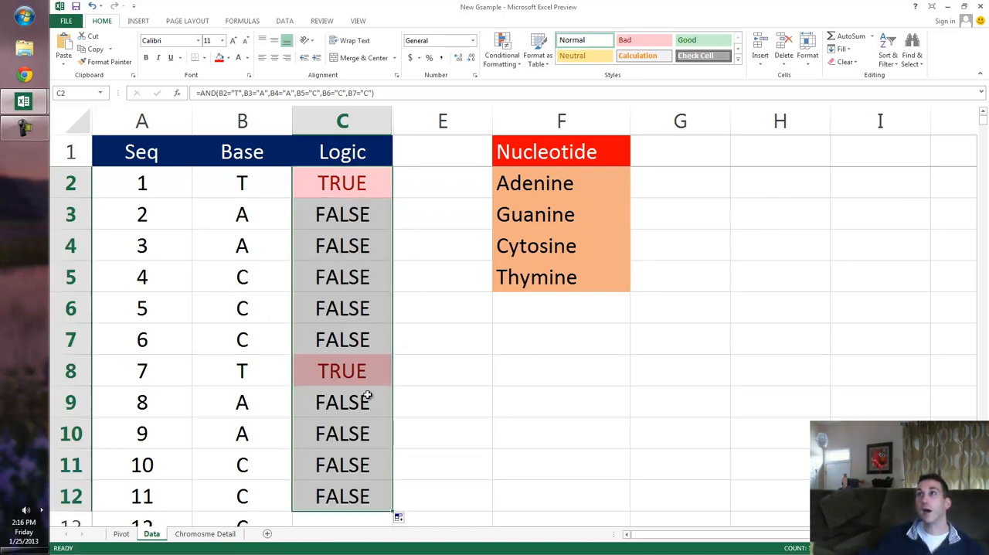
Check the Logic results in C3 and C2 against the bases in B2:B7.
click(289, 244)
click(315, 217)
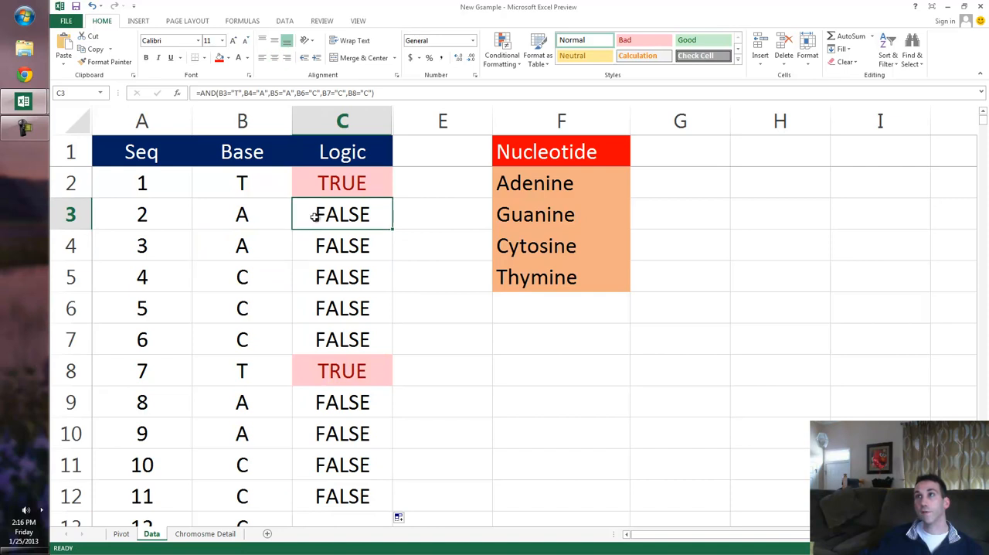
click(267, 212)
click(329, 188)
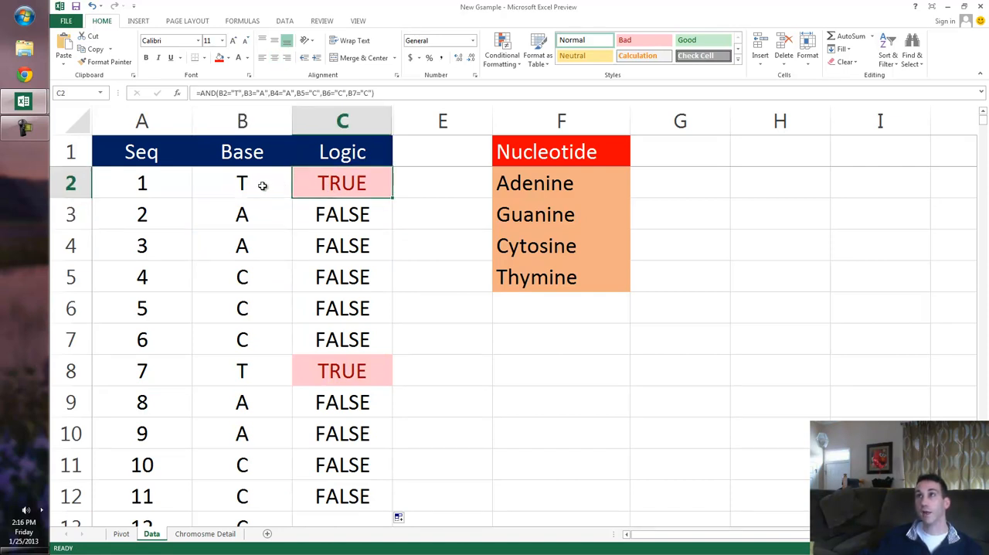
drag(263, 186, 243, 344)
click(351, 184)
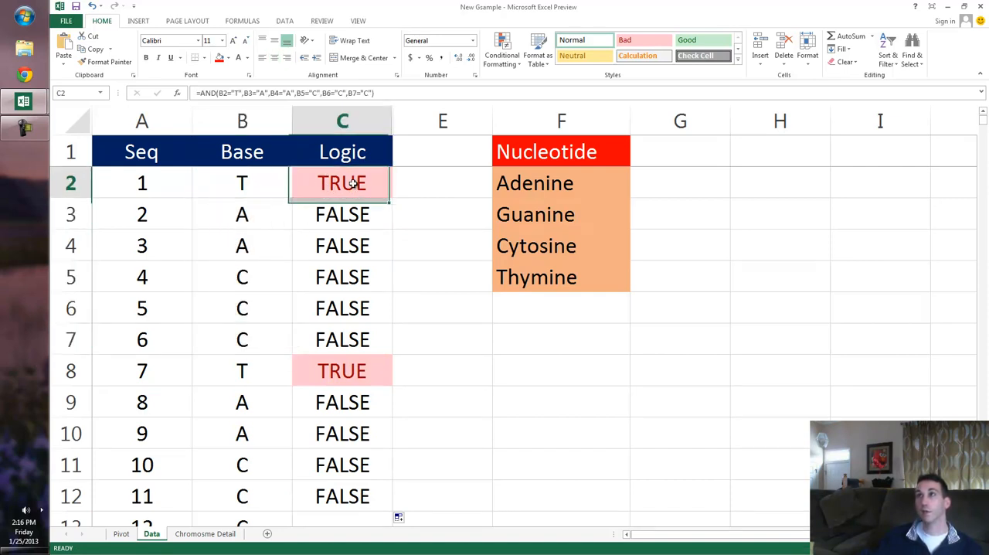
Inspect which cells the C3 formula references and trace the Base entries down to row 5.
click(340, 215)
double_click(341, 216)
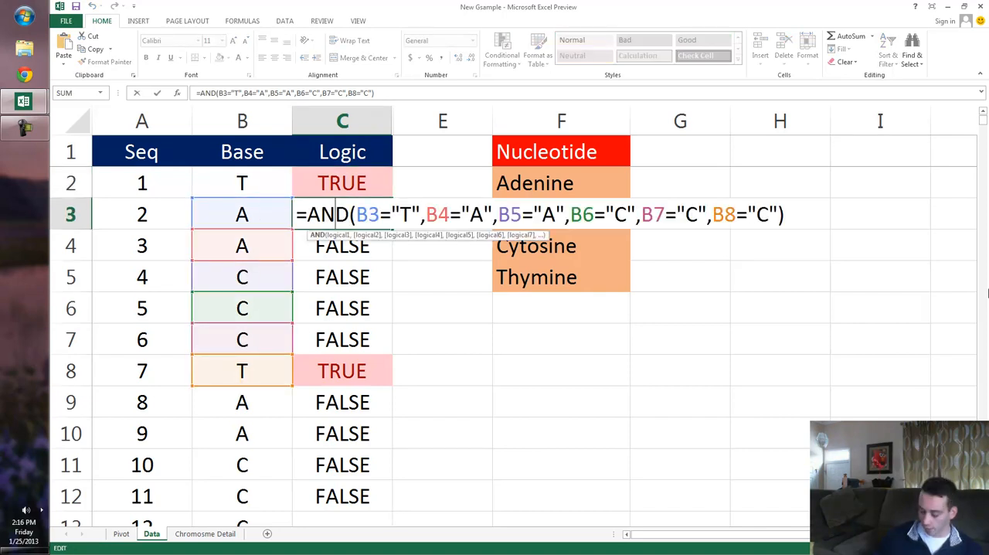
key(Return)
key(Up)
key(Up)
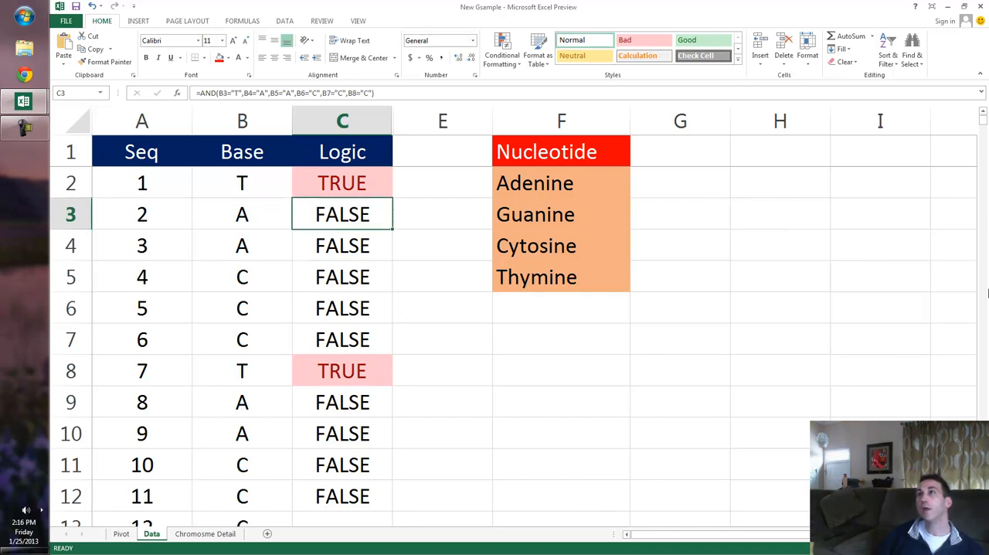
key(Left)
key(Down)
key(Down)
key(Down)
key(Down)
key(Down)
key(Down)
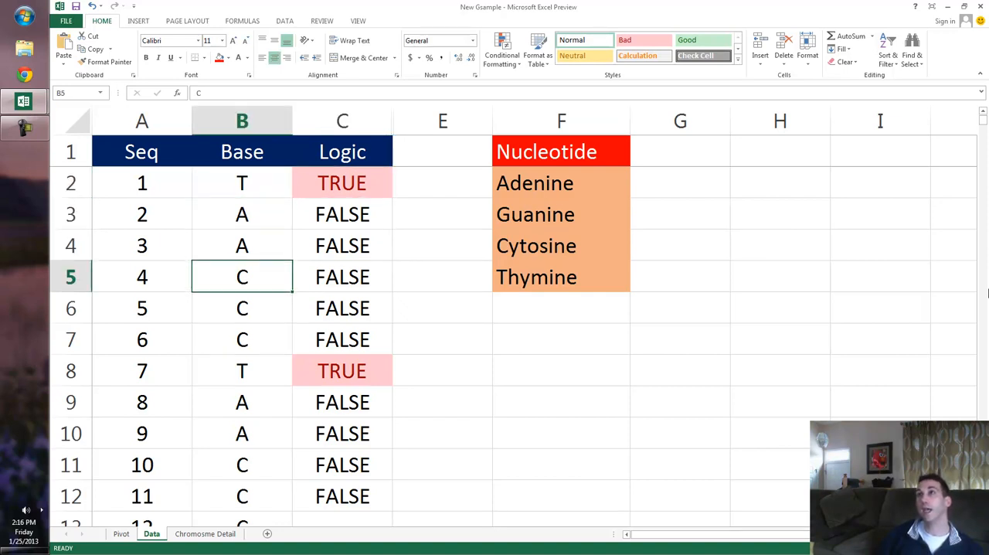
key(Up)
key(Up)
Copy the C2 AND formula down the Logic column through row 10001.
key(Right)
key(Up)
key(Up)
key(Up)
key(Up)
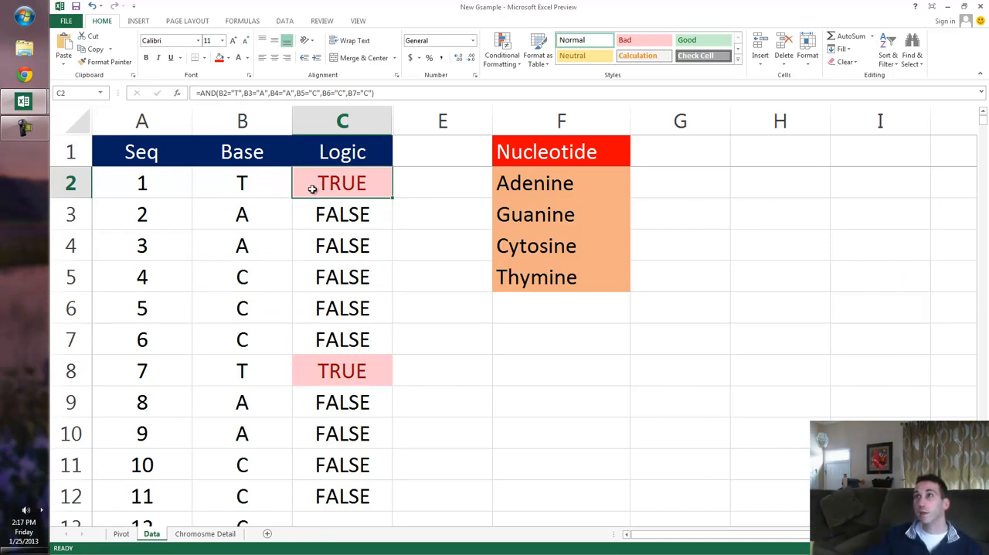
key(ctrl+c)
key(ctrl+shift+End)
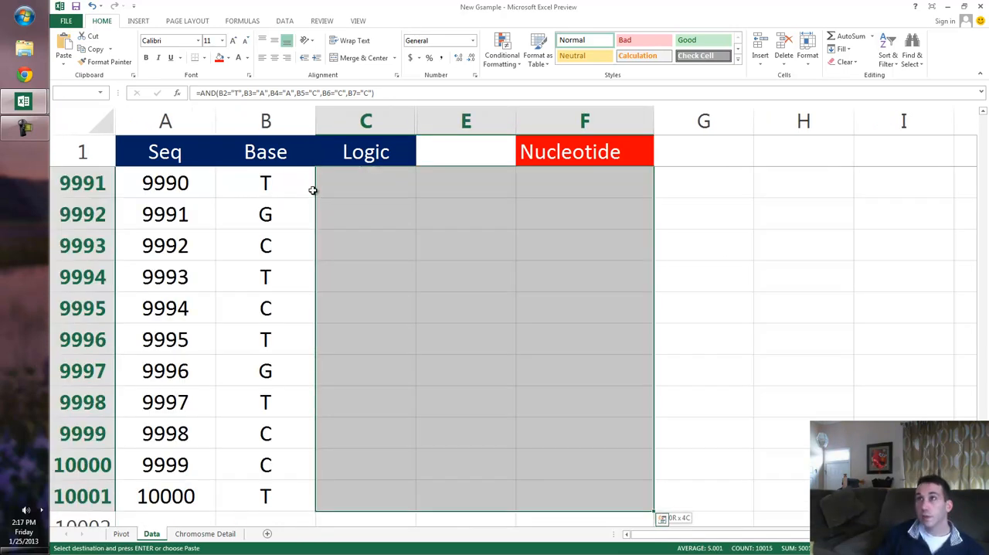
key(shift+Left)
key(shift+Left)
key(ctrl+v)
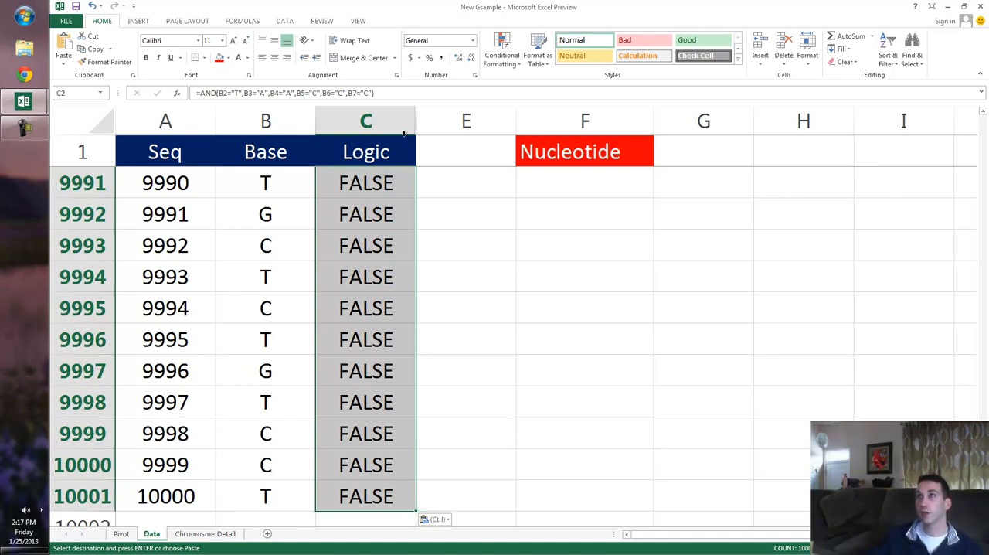
Unhide column D between the Logic column and column E.
drag(398, 124, 439, 121)
right_click(447, 125)
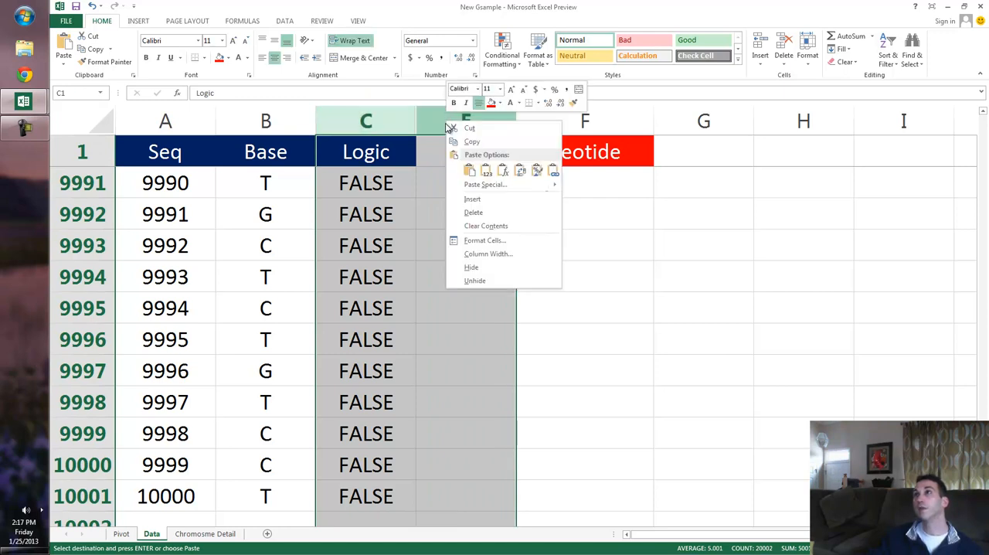
click(473, 282)
Inspect the 1000x formula in D9993 and return to the first Logic cell, C2.
click(489, 255)
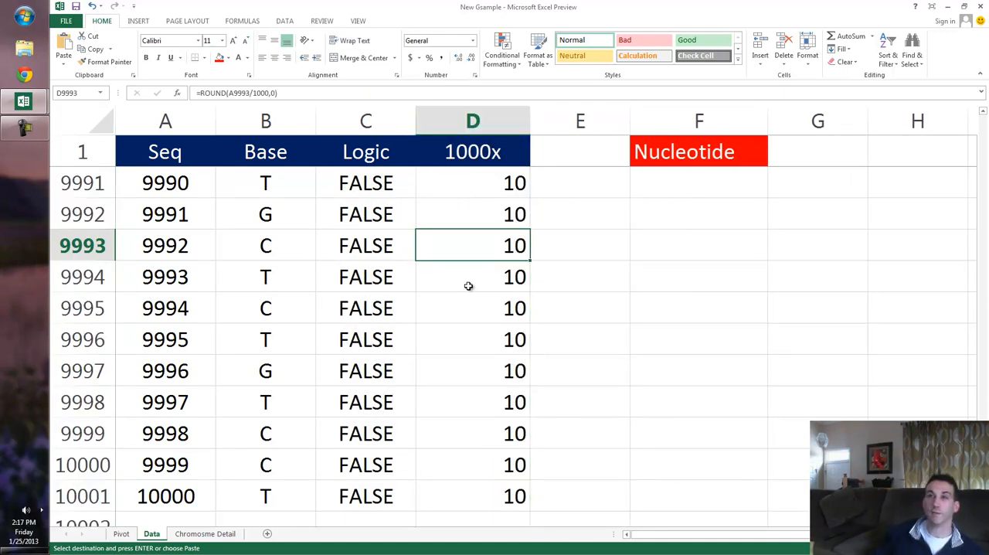
key(ctrl+Up)
key(Down)
key(Left)
key(Left)
key(Left)
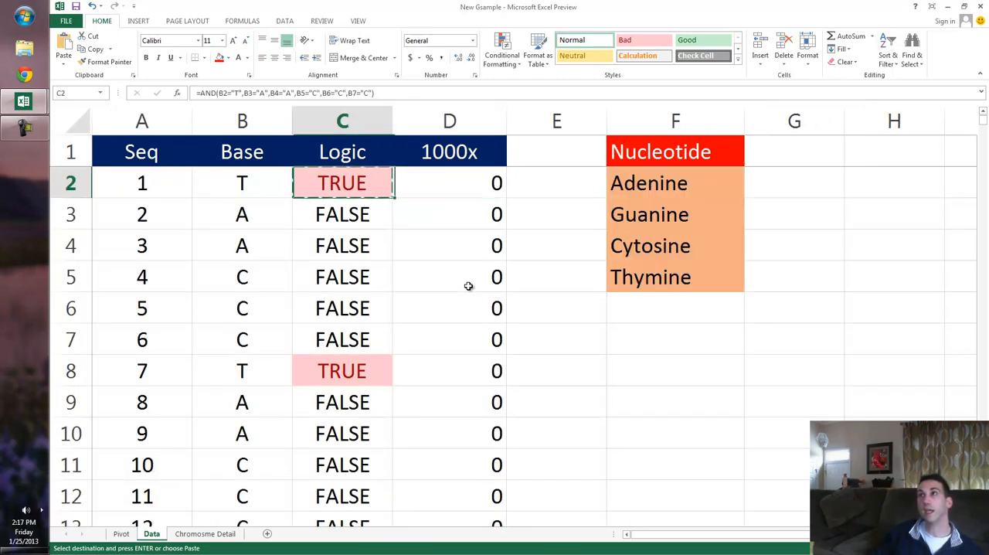
key(Right)
key(Right)
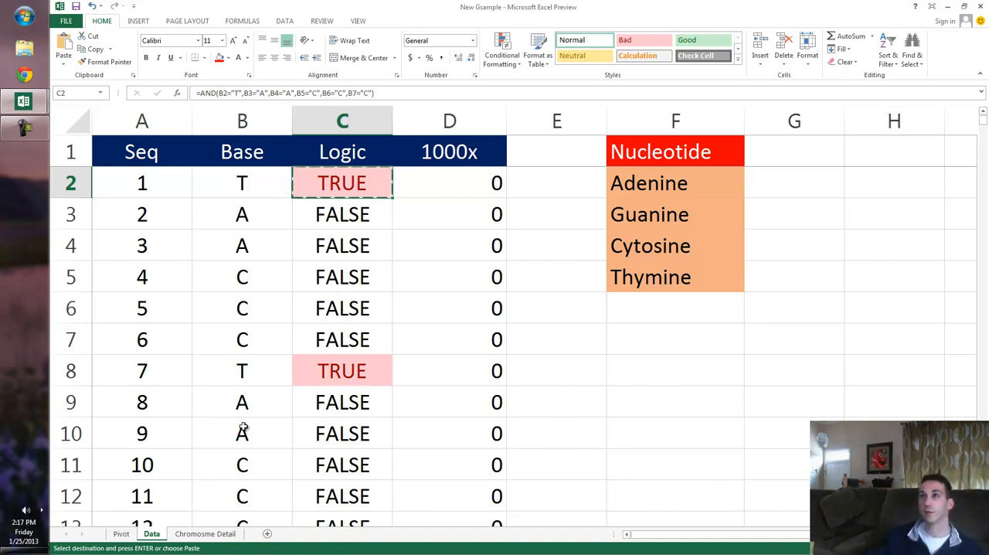
drag(142, 120, 429, 120)
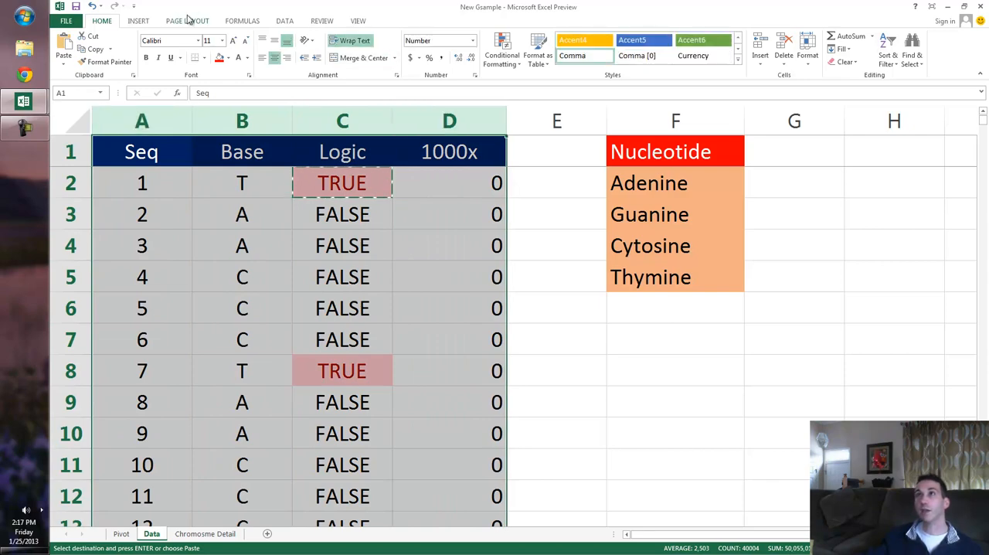
click(141, 22)
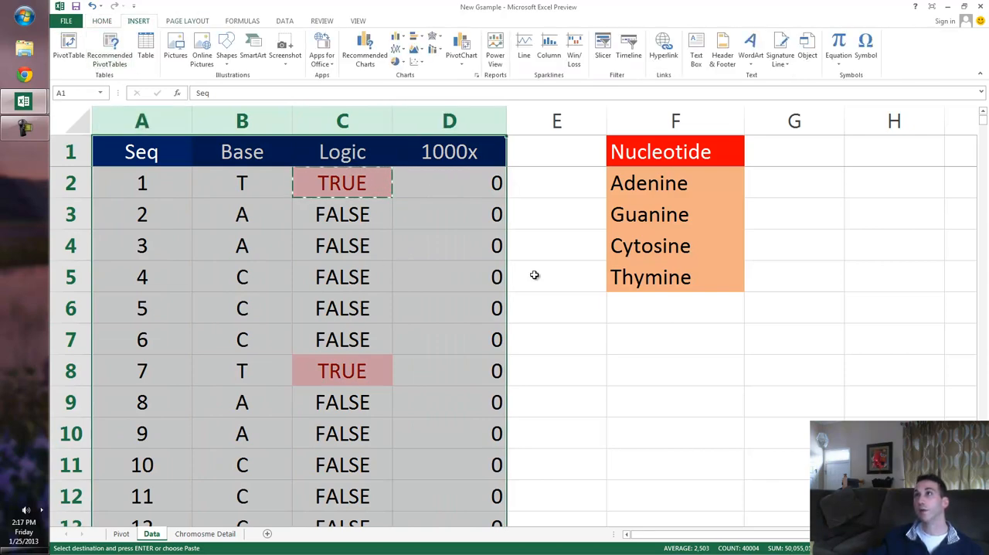
click(556, 301)
Refresh the pivot table on the Pivot sheet.
click(121, 533)
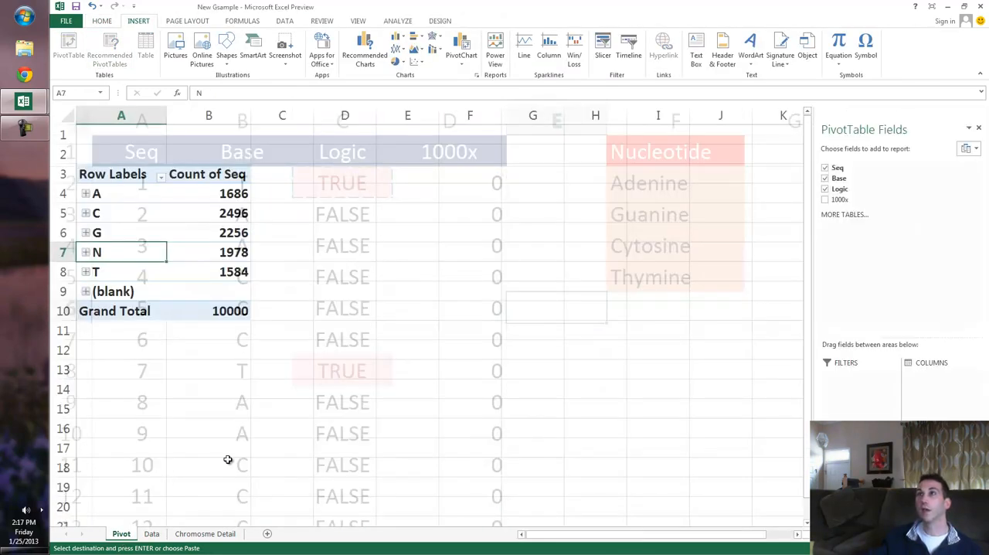
right_click(137, 261)
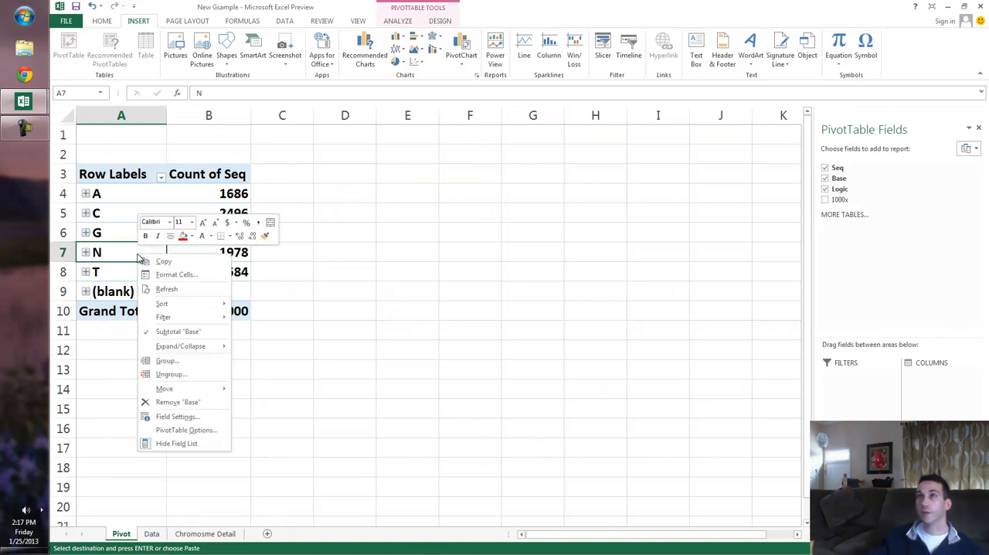
click(164, 289)
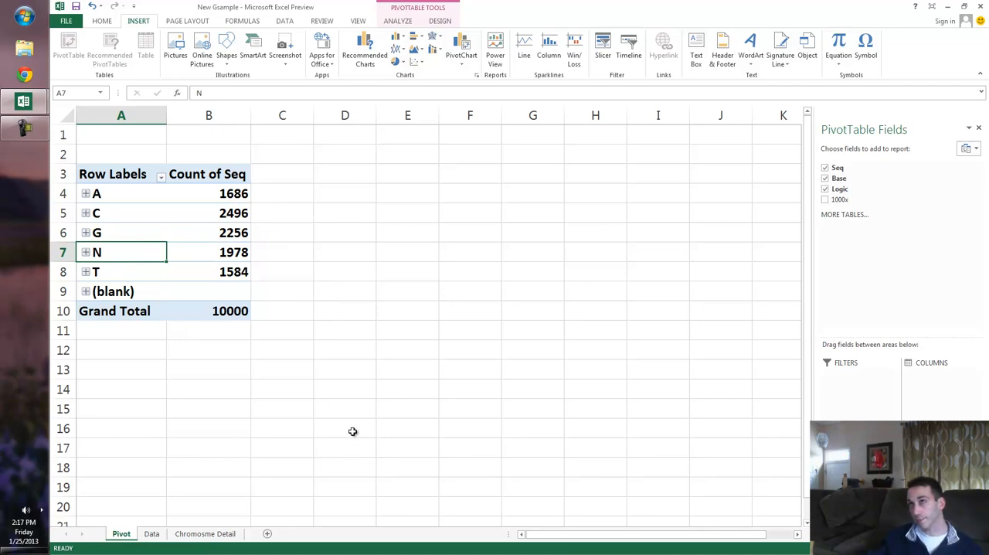
scroll(352, 431, up, 2)
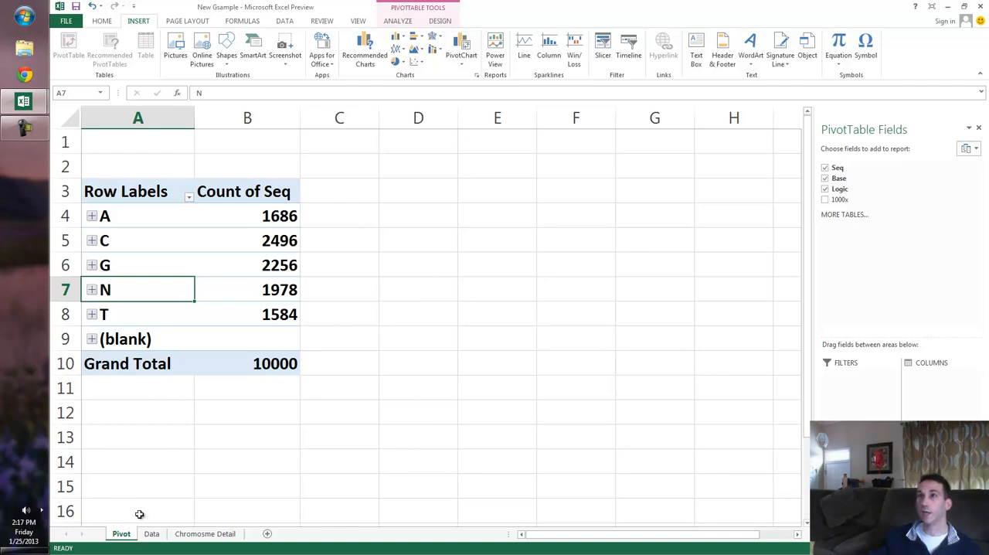
Check the C2 Logic formula on the Data sheet and return to the Pivot sheet.
click(151, 534)
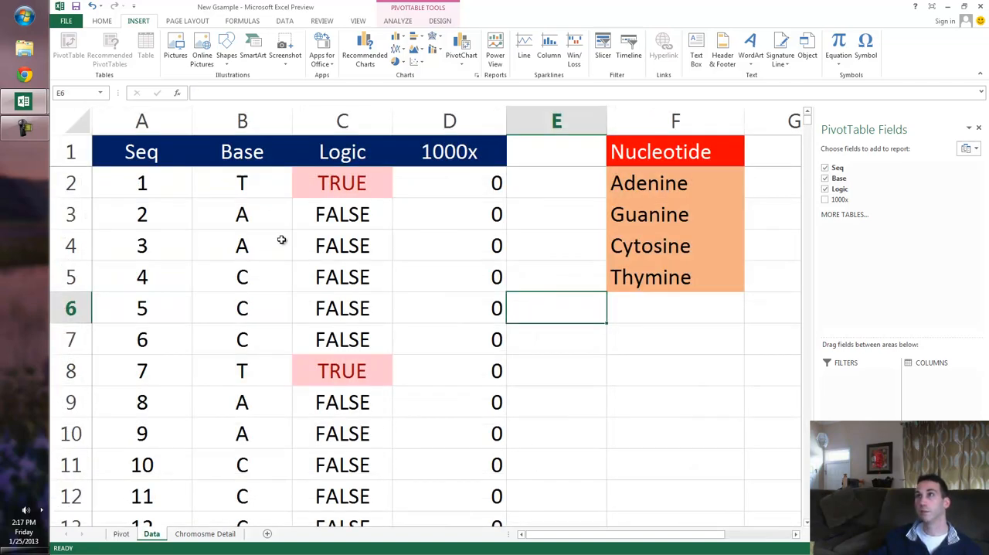
click(345, 181)
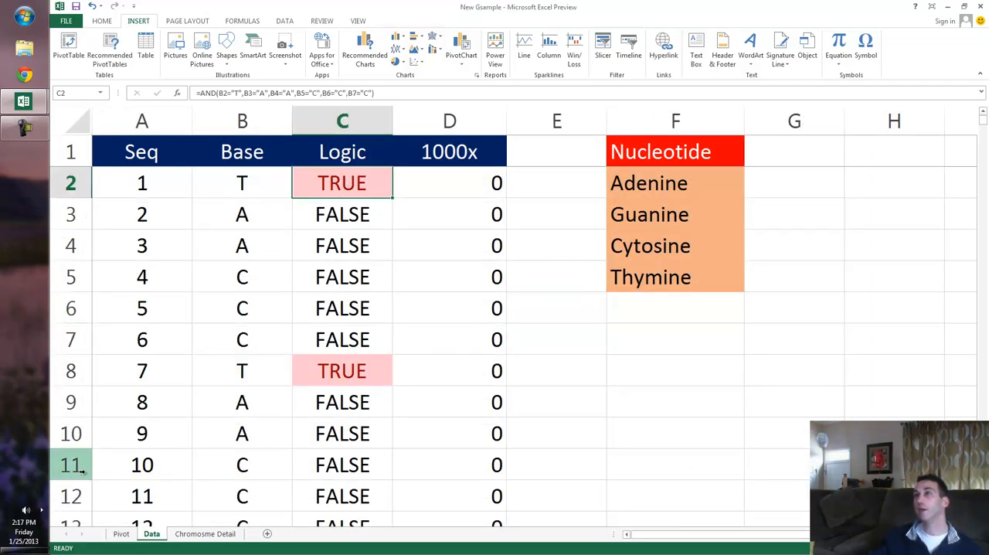
click(122, 534)
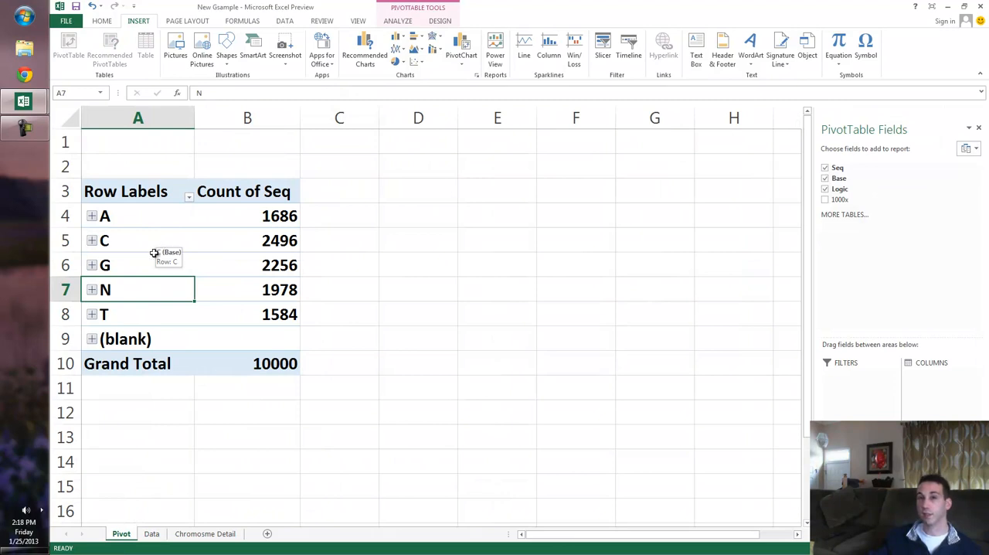
Examine the row labels for each base and the Seq counts of N and G in the pivot table.
click(147, 214)
click(127, 246)
click(129, 260)
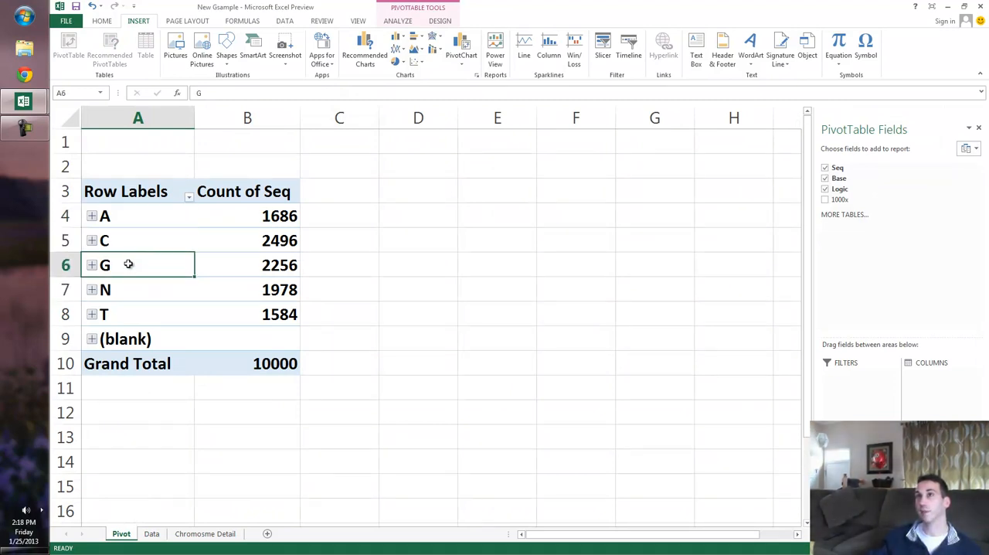
click(143, 310)
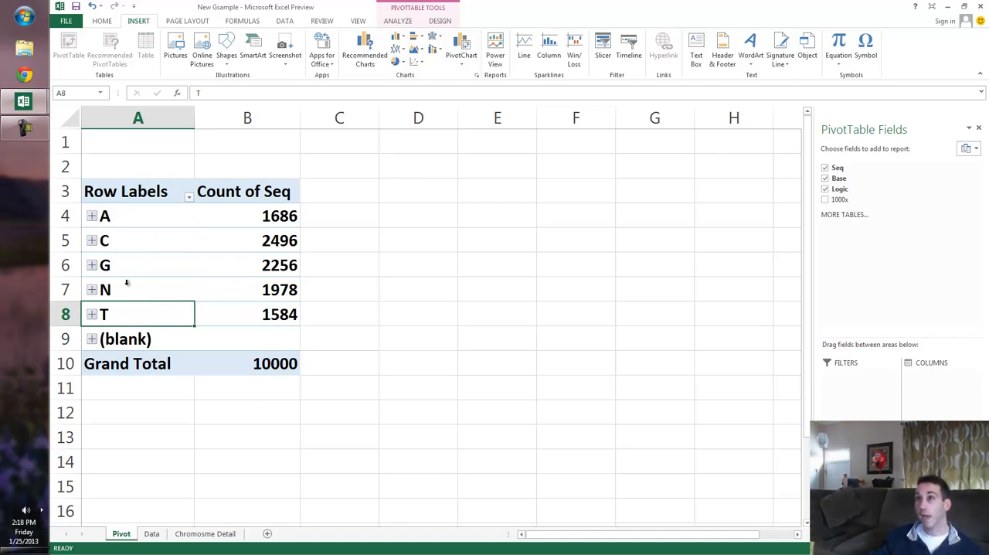
click(128, 283)
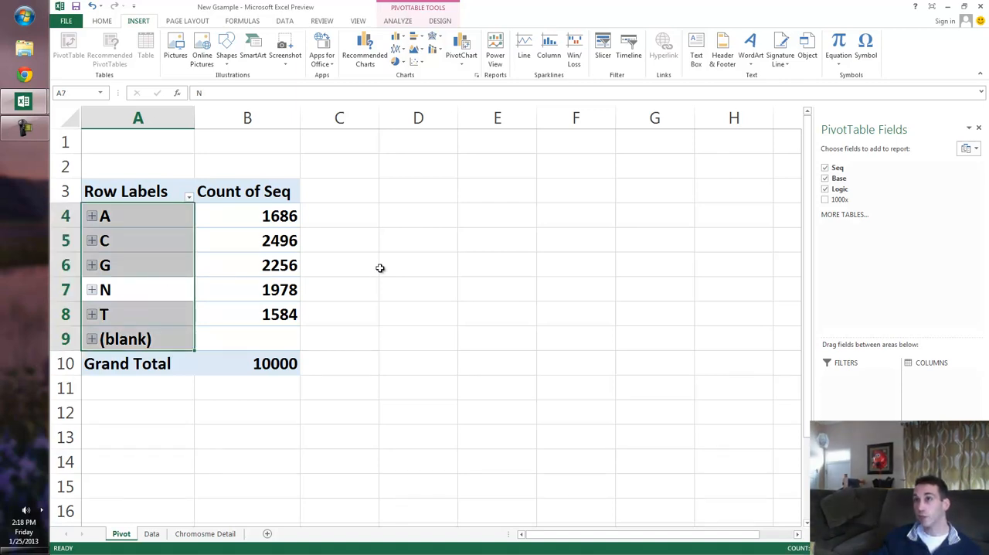
click(121, 297)
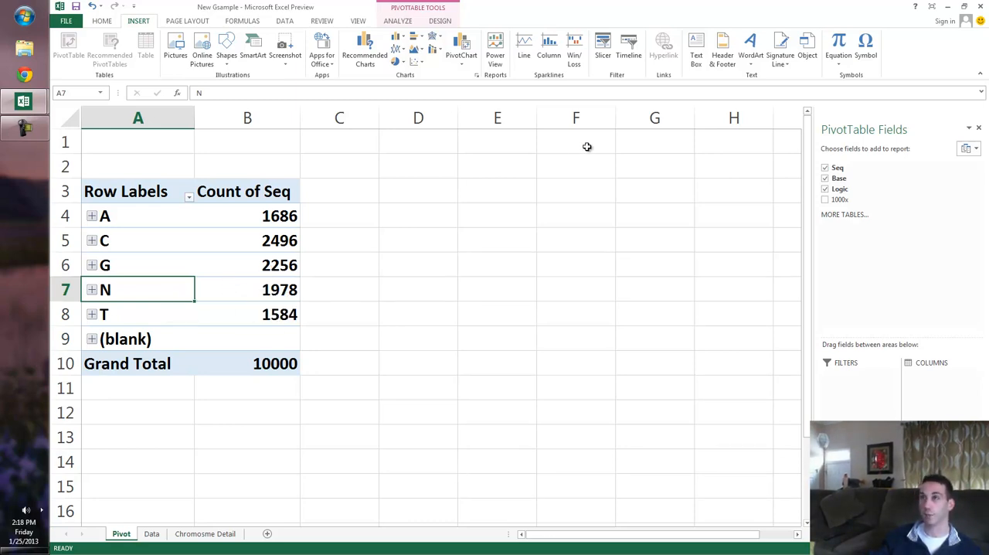
click(283, 292)
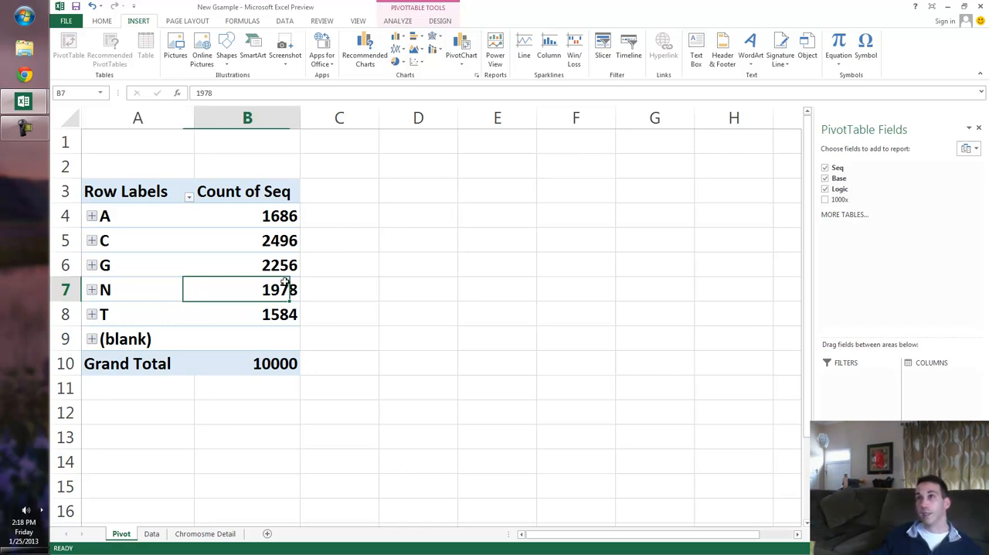
click(260, 261)
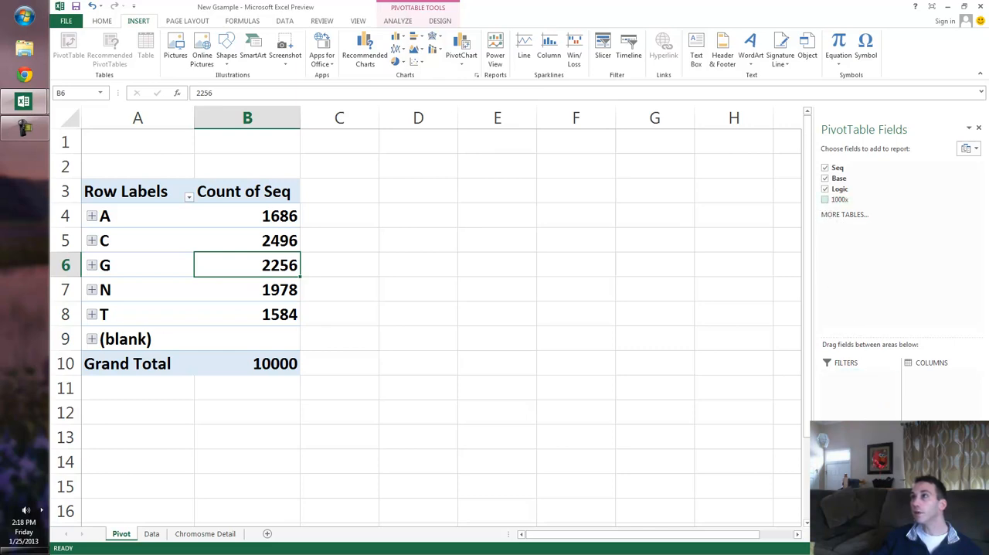
Add the 1000x field to the pivot table rows above Base and collapse group 0.
drag(840, 199, 859, 454)
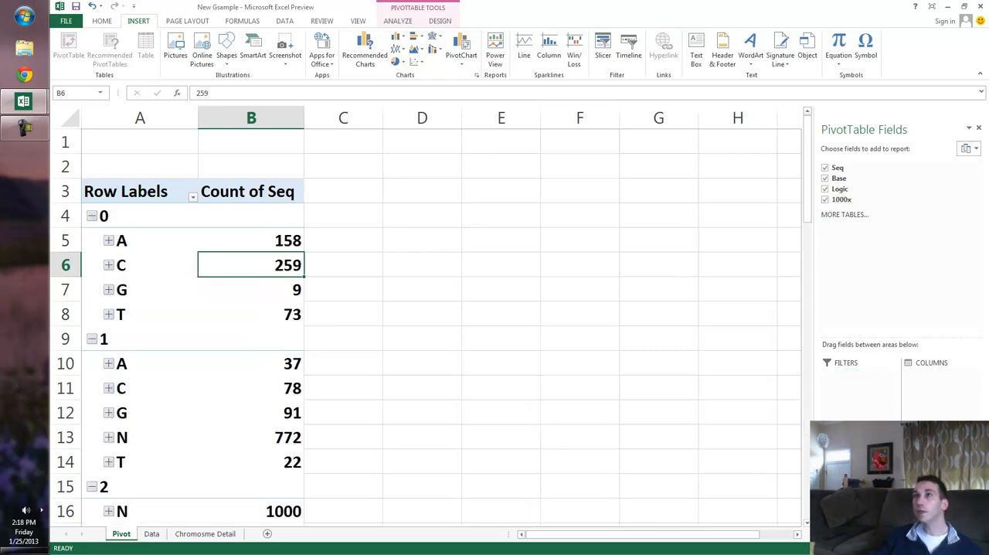
click(92, 215)
right_click(90, 218)
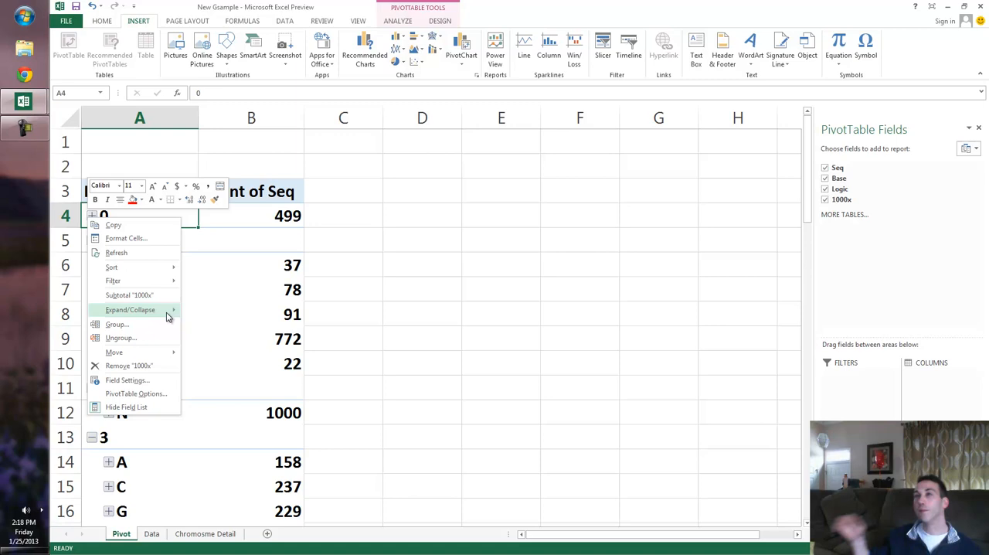
key(Escape)
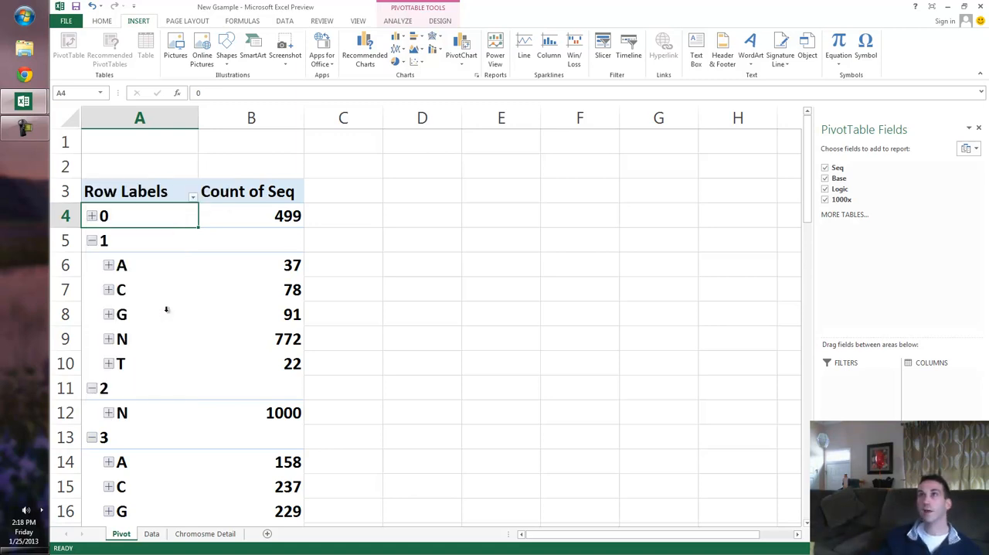
Collapse the entire 1000x field in the pivot table so only the group rows remain.
right_click(138, 222)
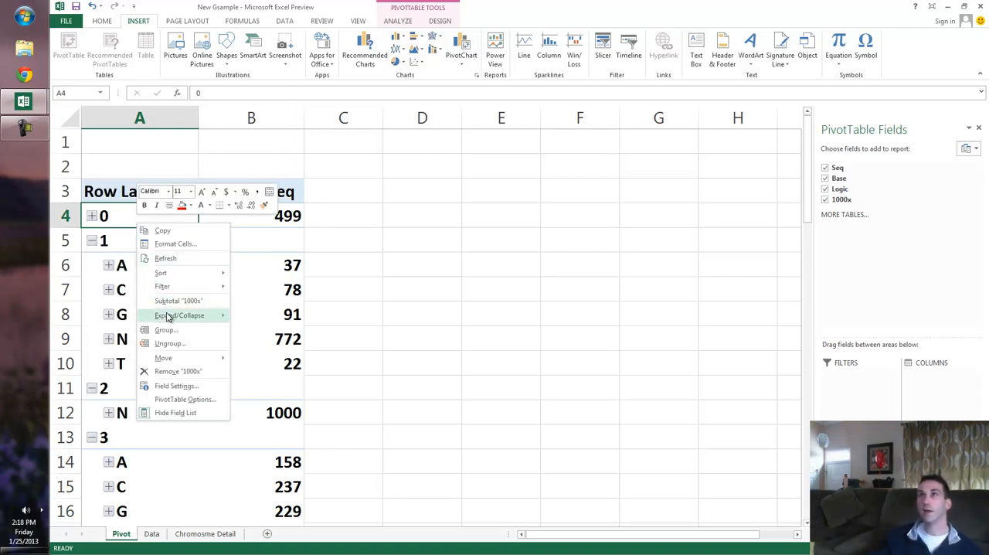
mouse_move(168, 317)
key(Right)
key(Down)
key(Down)
key(Down)
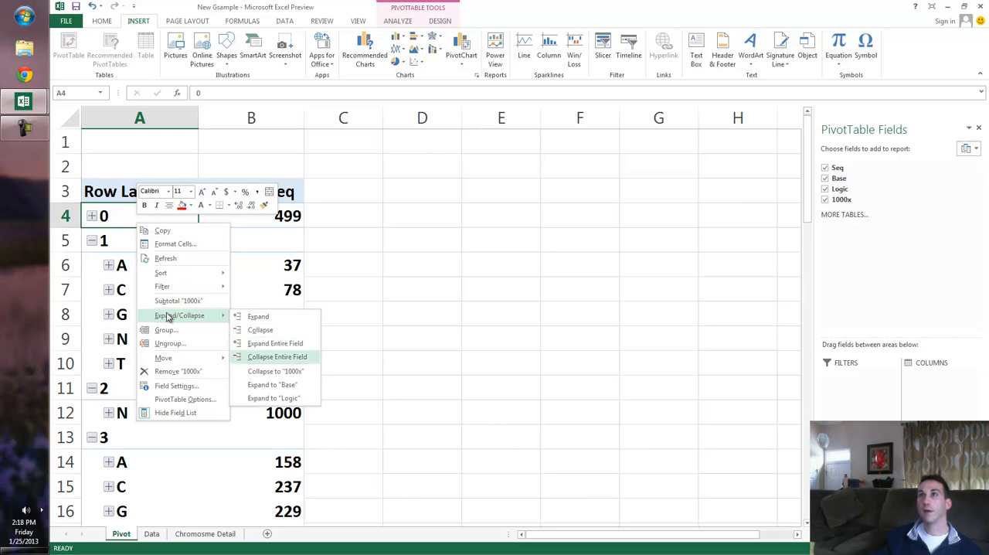
key(Return)
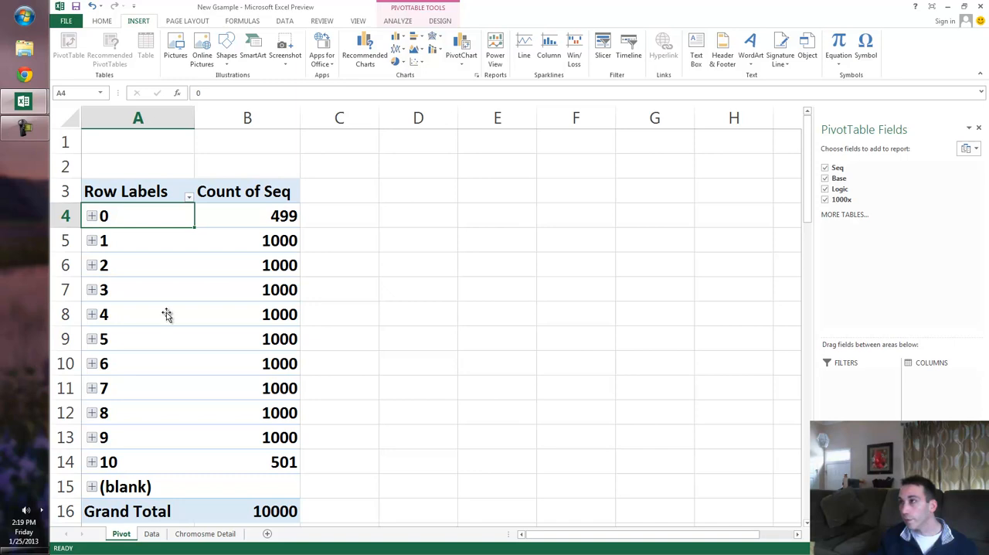
Move the Logic field above Base in the pivot table rows and check the Logic column on the Data sheet.
drag(166, 314, 167, 317)
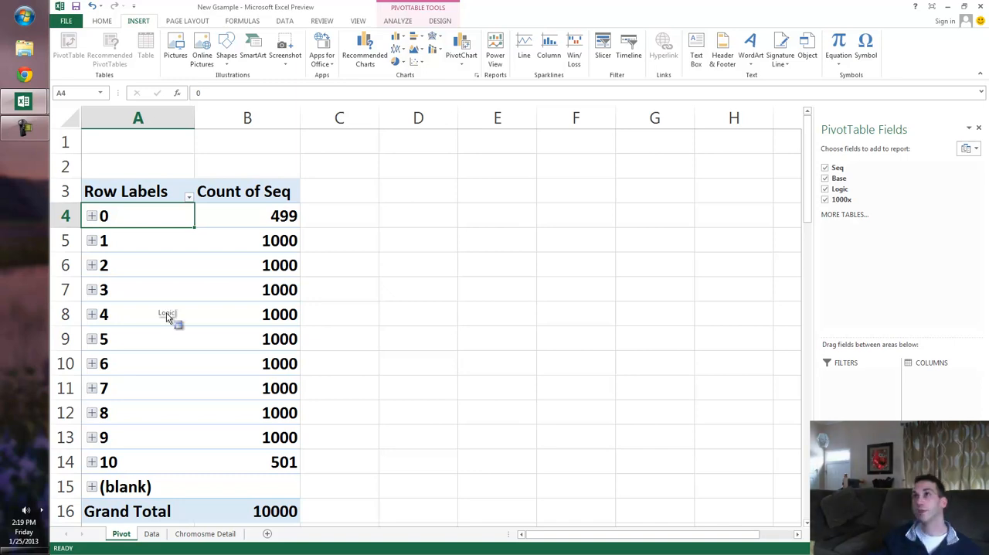
drag(166, 316, 166, 312)
key(ctrl+Page_Down)
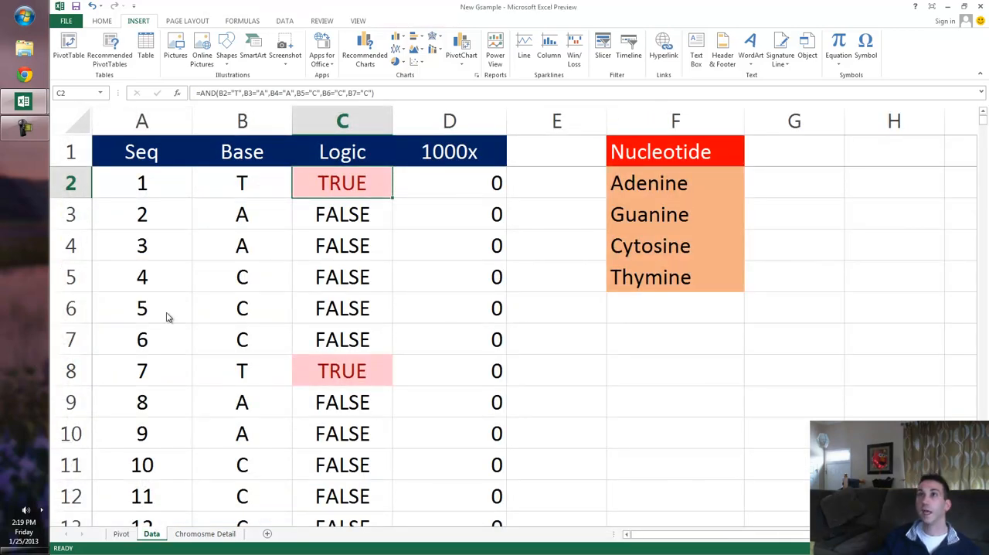
key(ctrl+Page_Up)
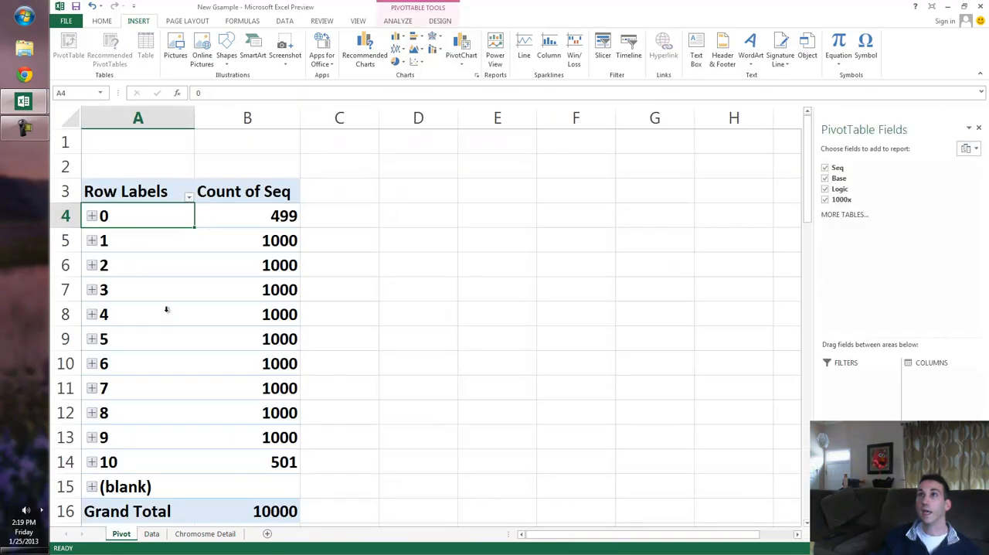
Expand group 0 and the entire 1000x field to list the Logic values under every group.
key(alt+shift+Right)
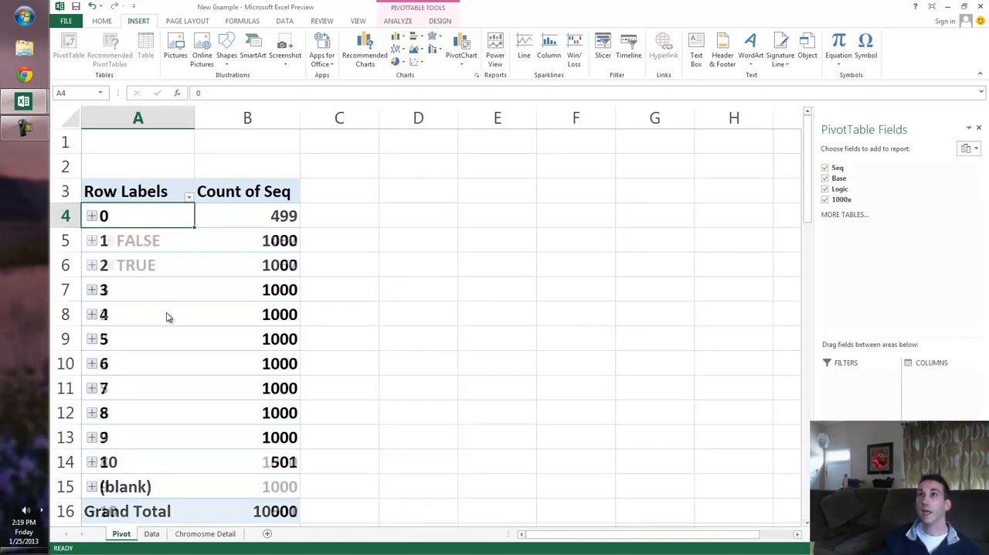
right_click(122, 212)
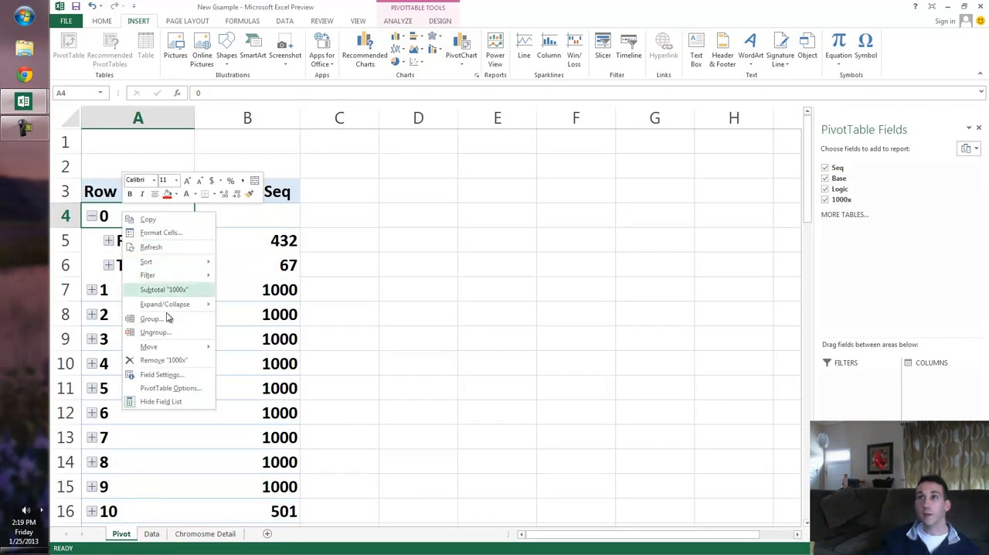
mouse_move(166, 305)
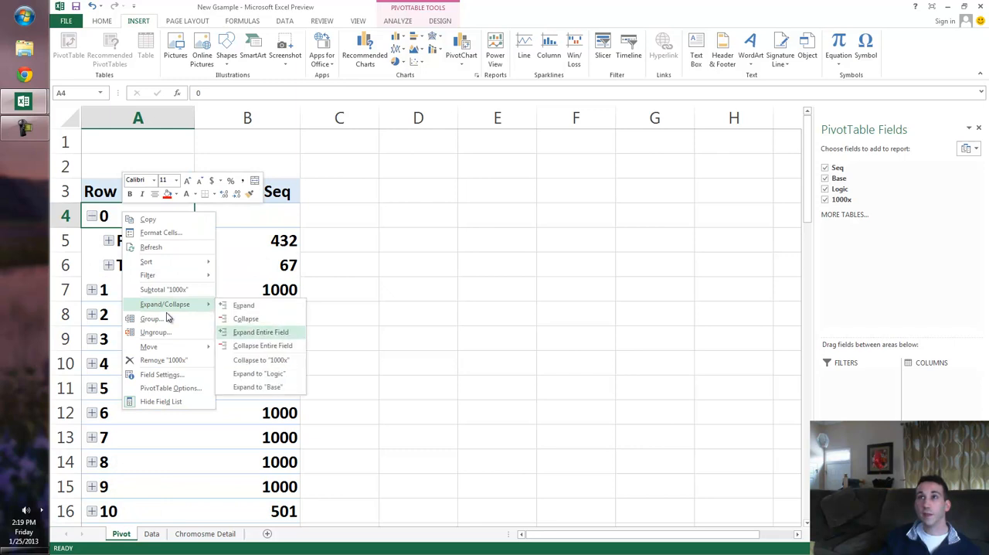
click(260, 332)
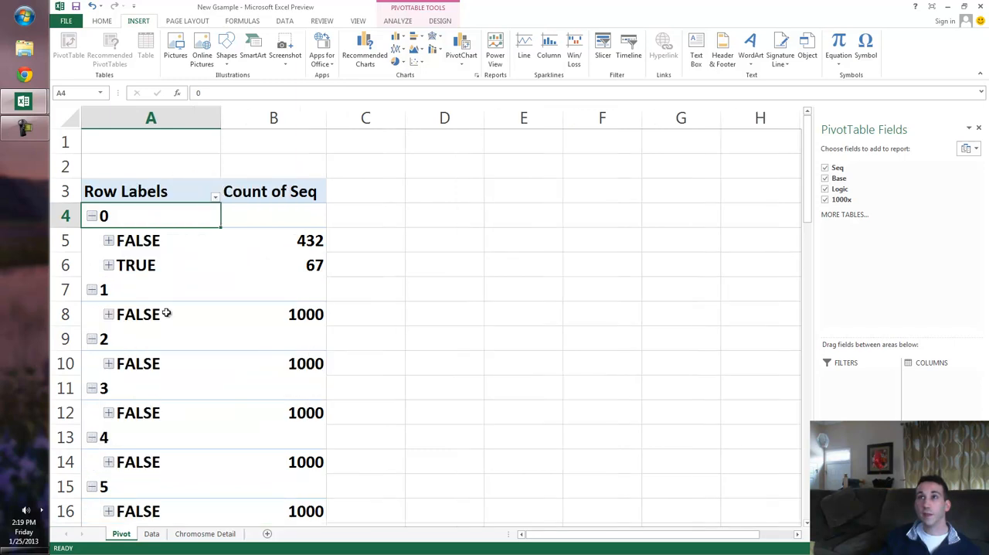
Compare the FALSE and TRUE Seq counts within group 0, and return to the Data sheet.
click(274, 240)
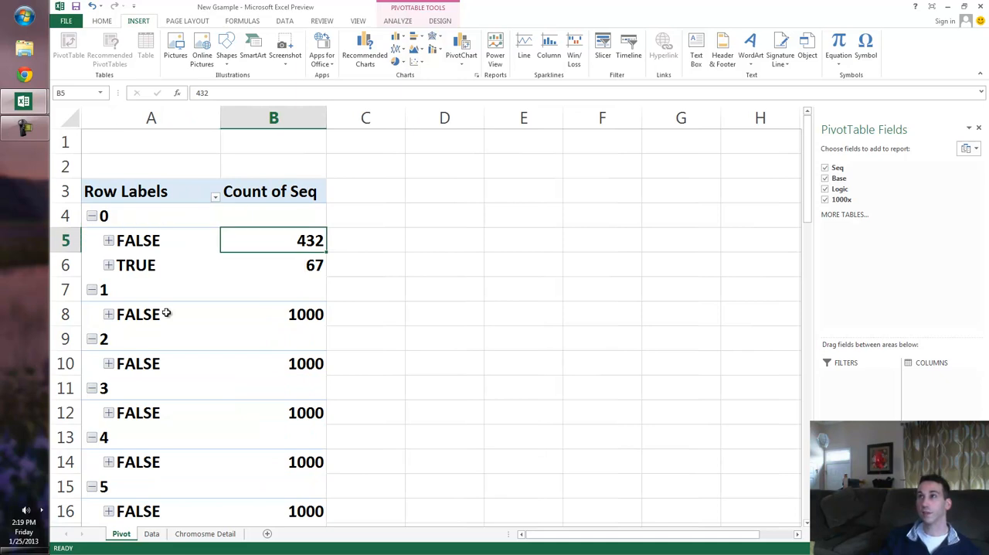
key(Down)
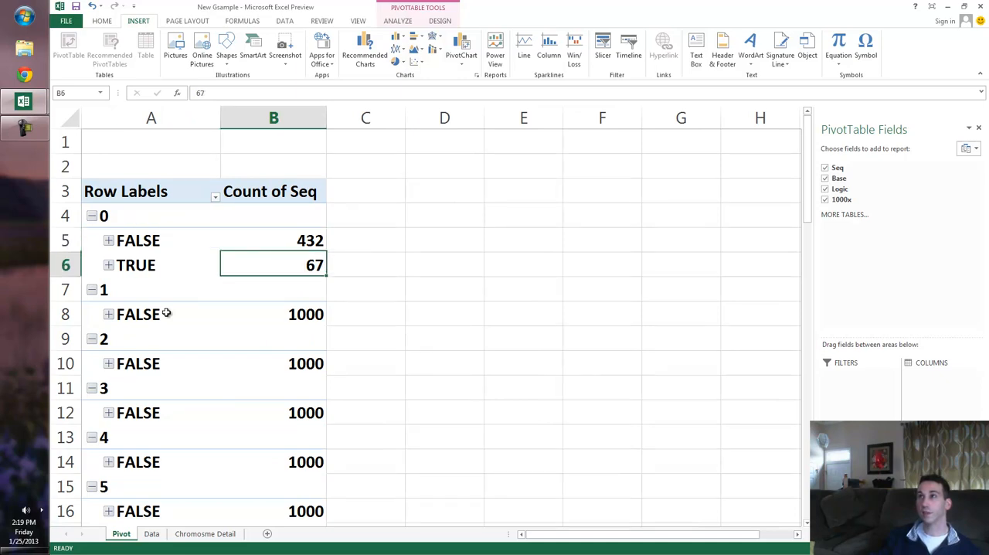
key(Up)
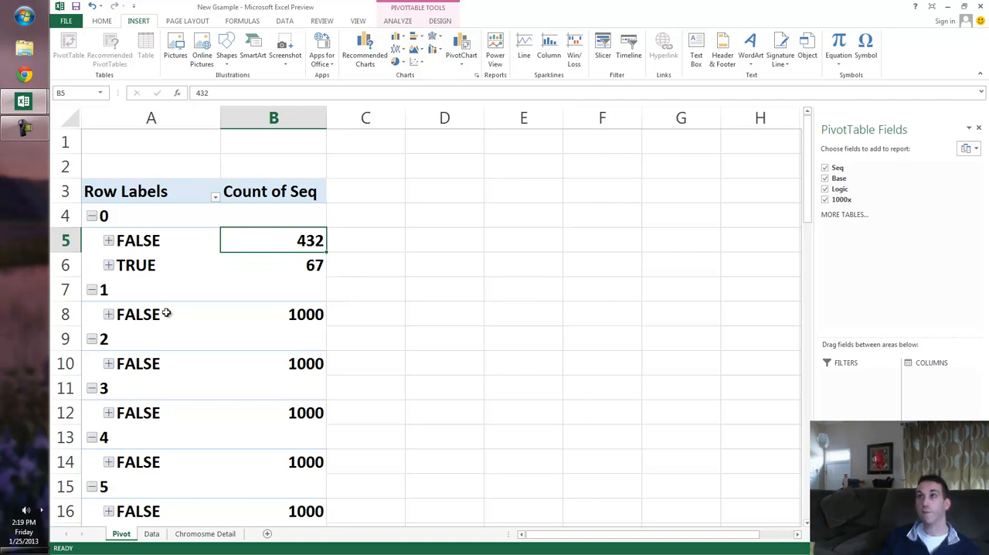
key(Down)
key(Up)
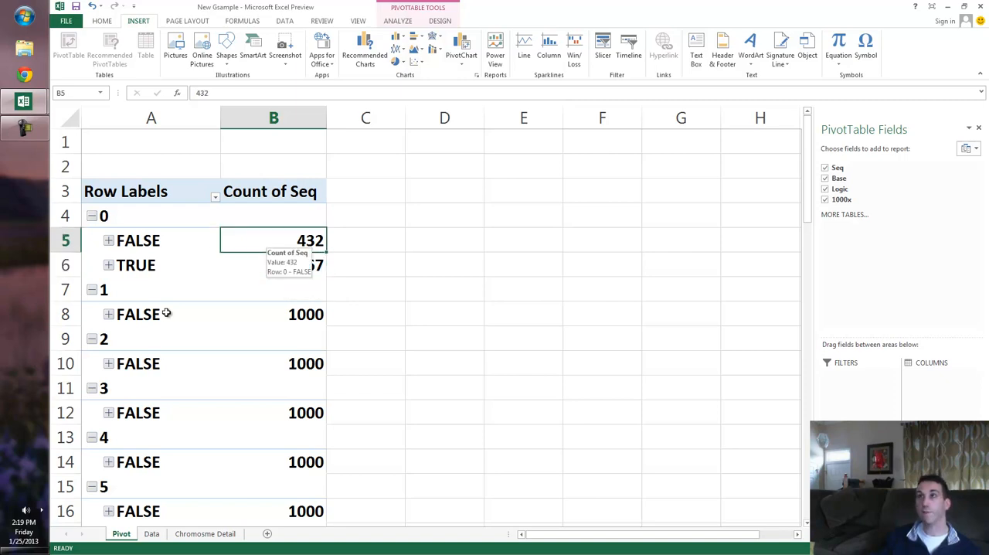
key(Down)
key(Up)
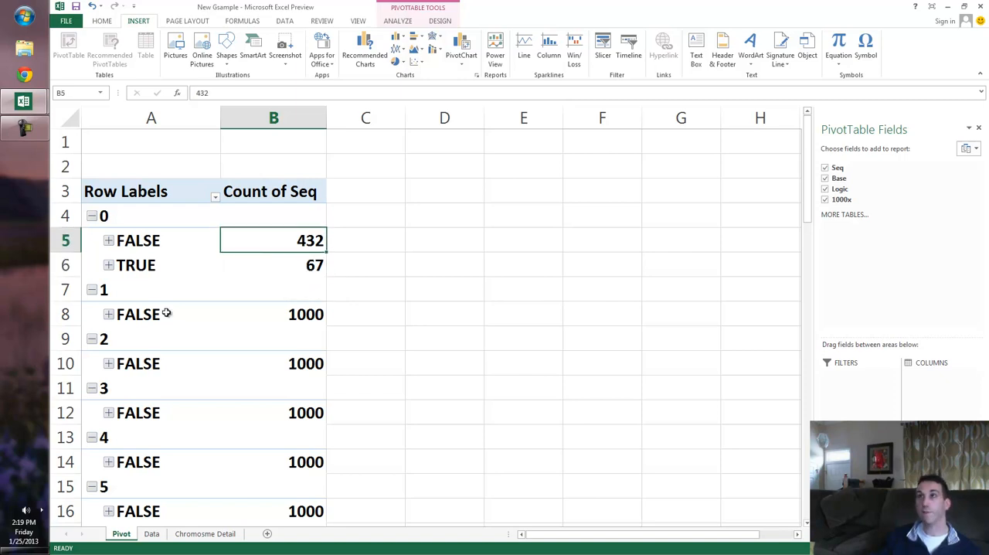
key(ctrl+Page_Down)
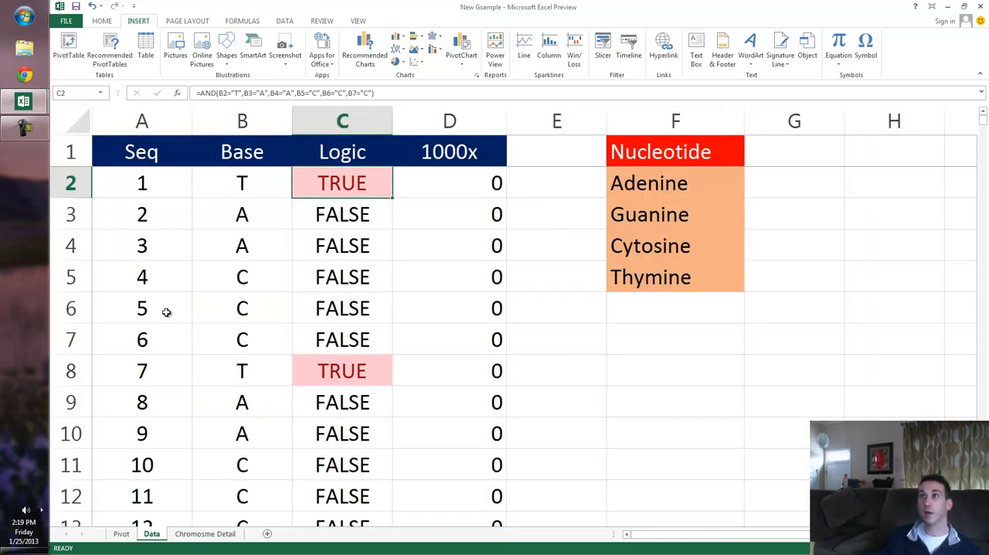
Review the Logic results in C3:C7 against the first six bases in B2:B7 on the Data sheet.
key(Down)
key(shift+Down)
key(shift+Down)
key(shift+Down)
key(shift+Down)
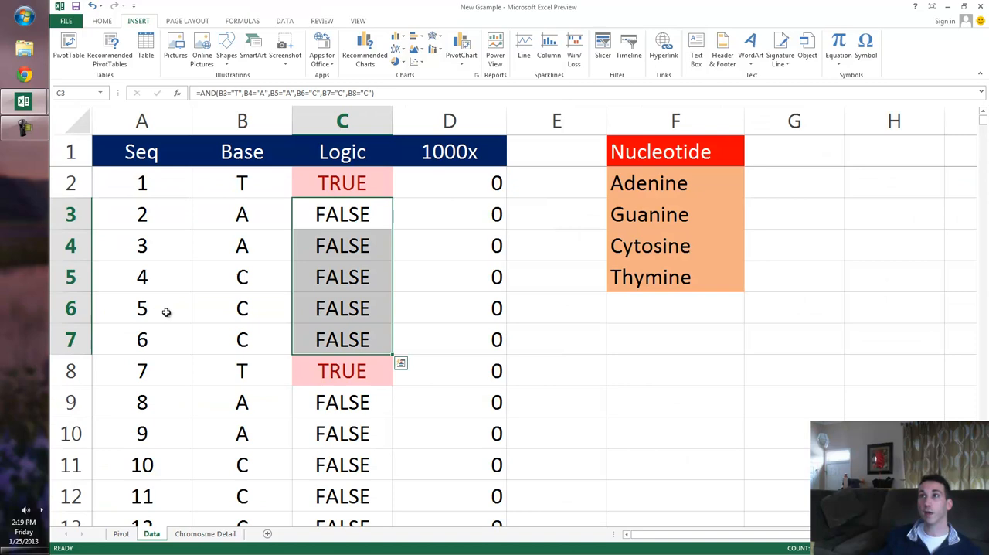
key(Left)
key(Up)
key(shift+Down)
key(shift+Down)
key(shift+Down)
key(shift+Down)
key(shift+Down)
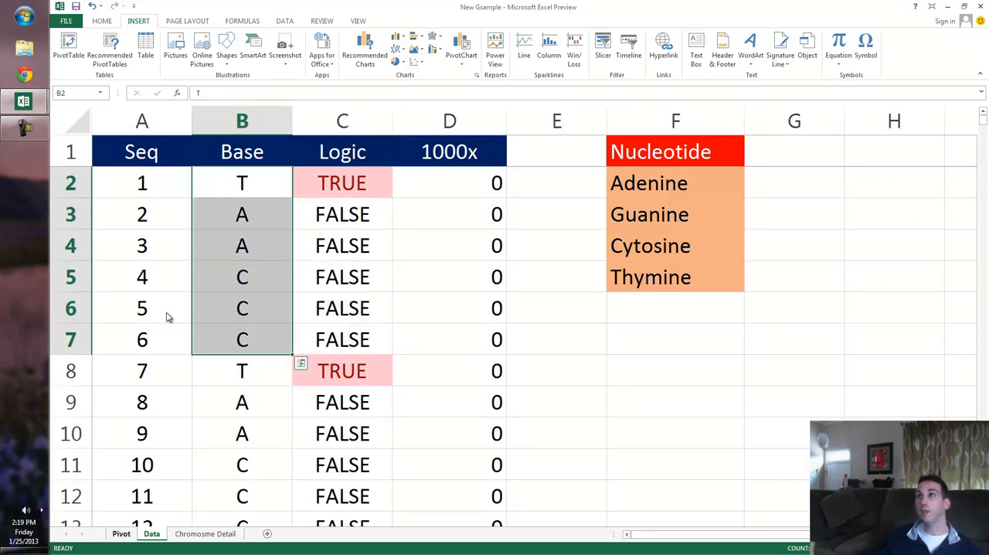
Return to the Pivot sheet and move the Base field from the rows to the columns of the pivot table.
key(ctrl+Page_Up)
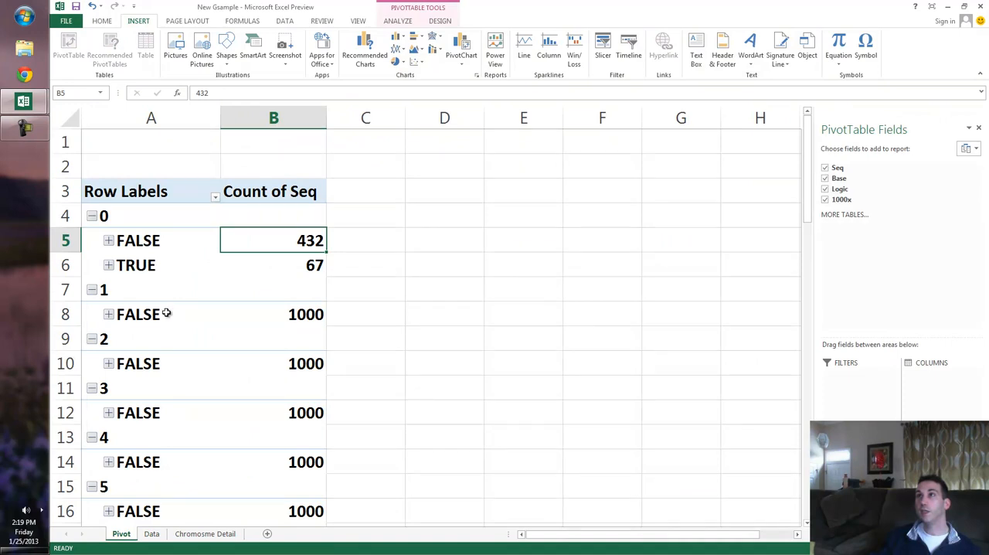
key(Down)
key(Down)
key(Down)
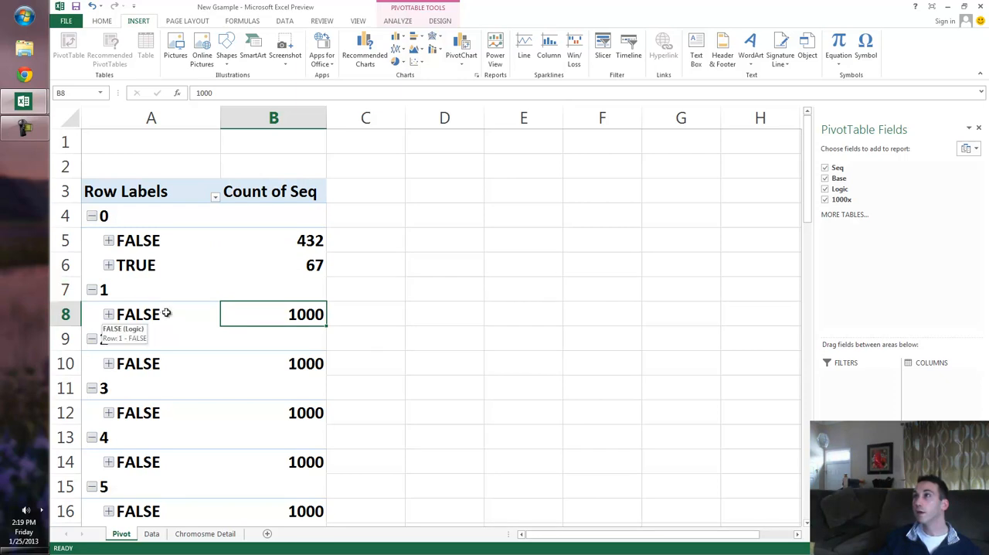
drag(859, 470, 942, 378)
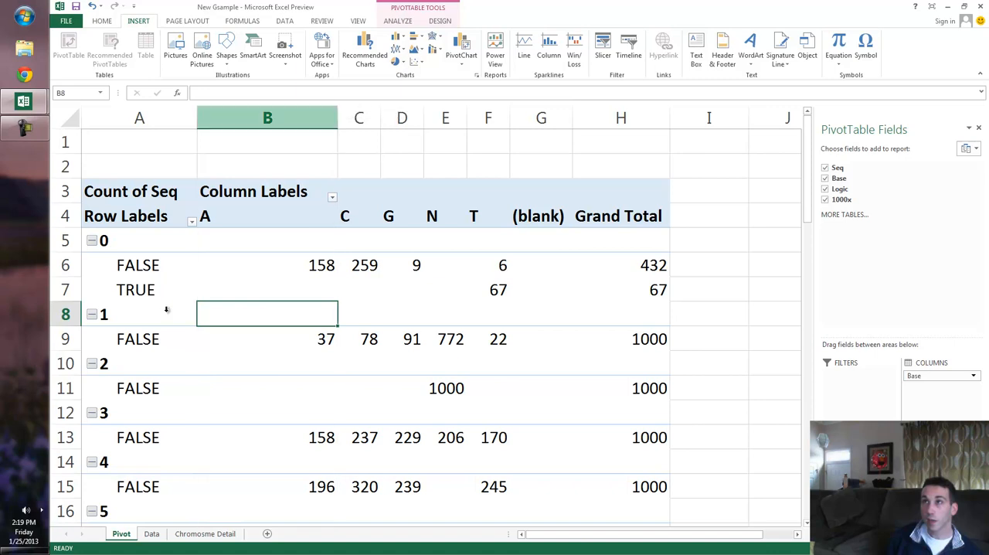
Rename the pivot table's Column Labels header as Bases.
key(Up)
key(Up)
key(Up)
key(Up)
key(Up)
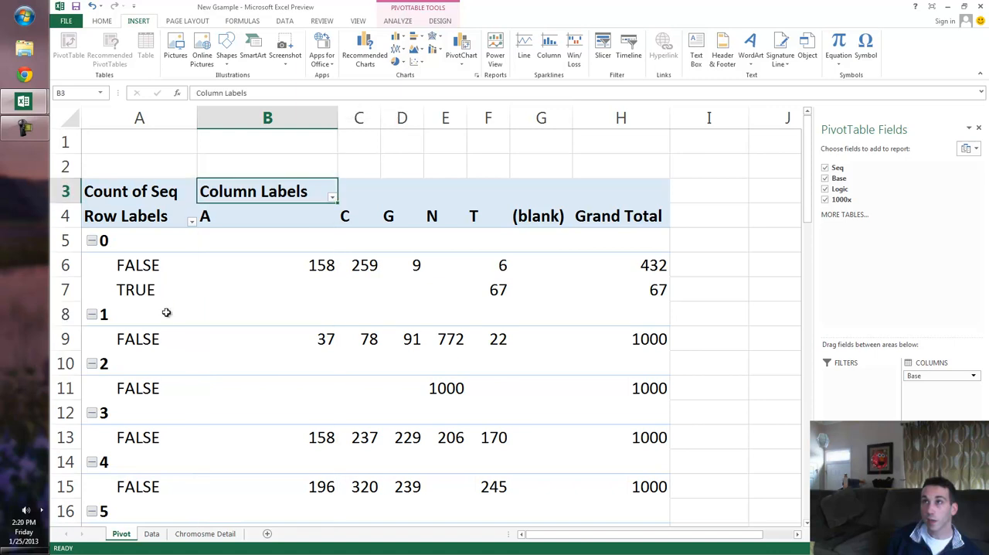
text(Bases)
key(Return)
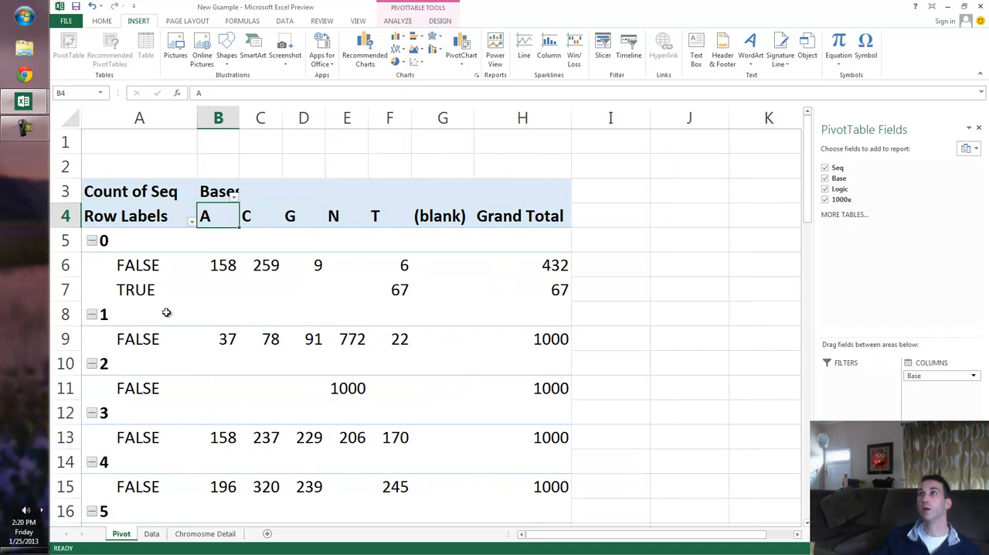
Filter the Base column labels to exclude the (blank) item.
key(alt+Down)
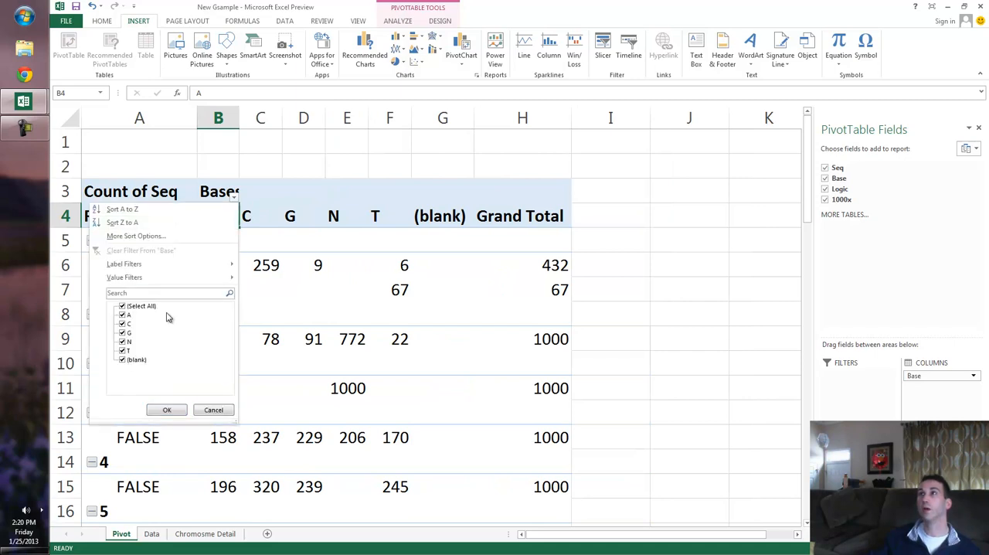
key(End)
key(space)
key(Tab)
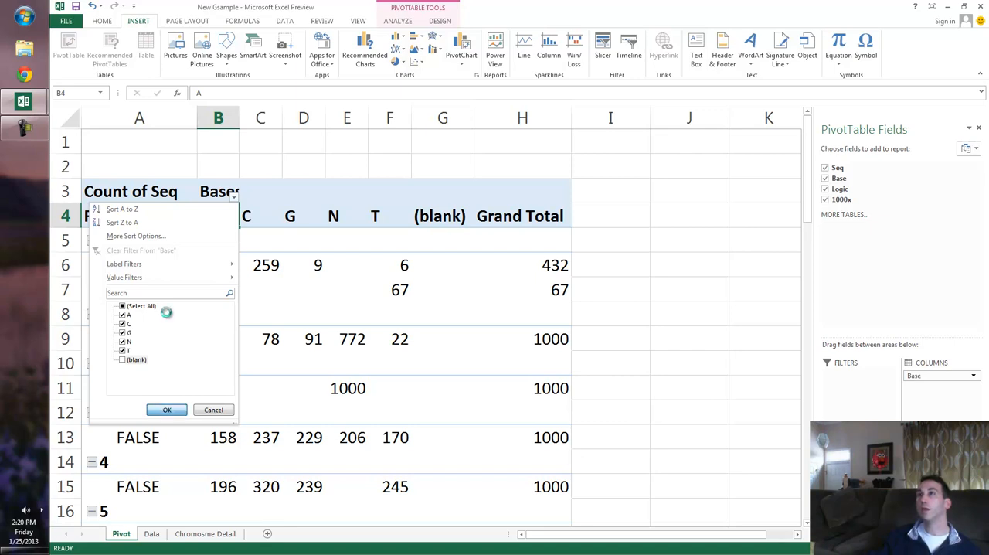
key(Return)
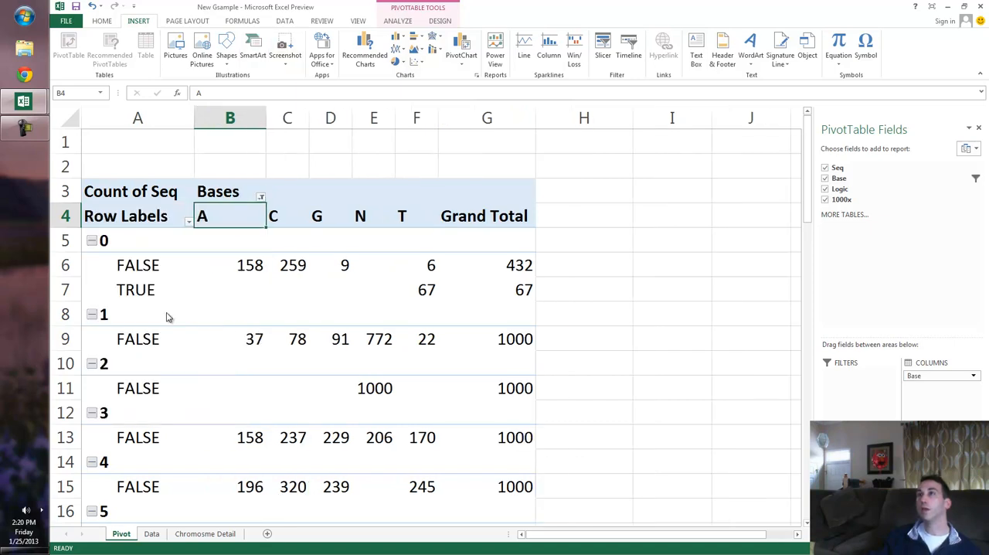
Turn off the pivot table's grand totals for both rows and columns.
key(alt+j)
key(y)
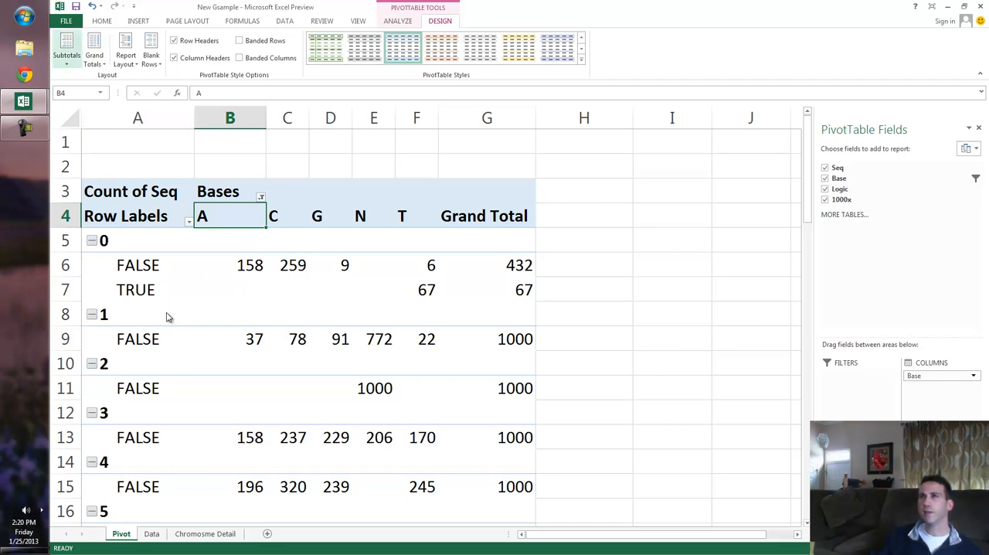
click(94, 50)
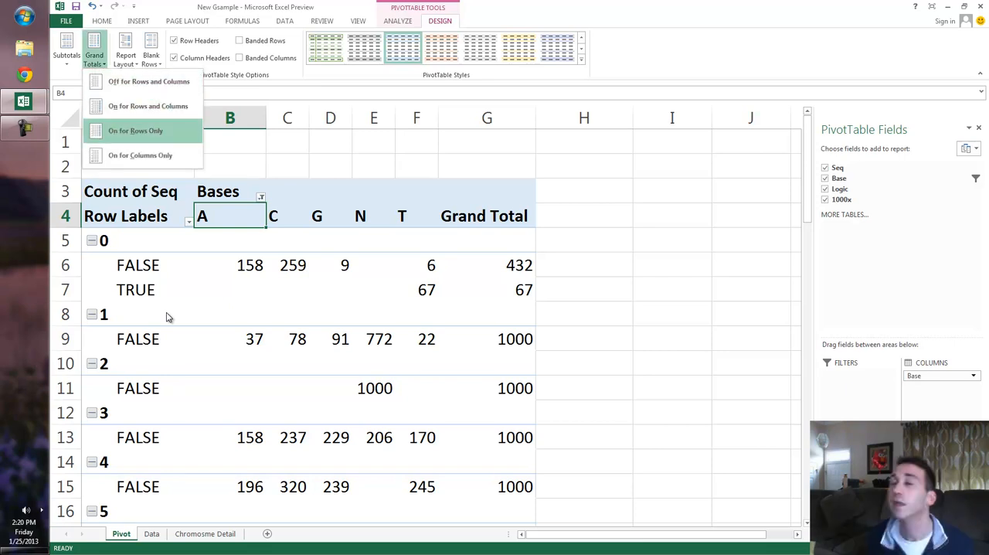
key(Up)
key(Up)
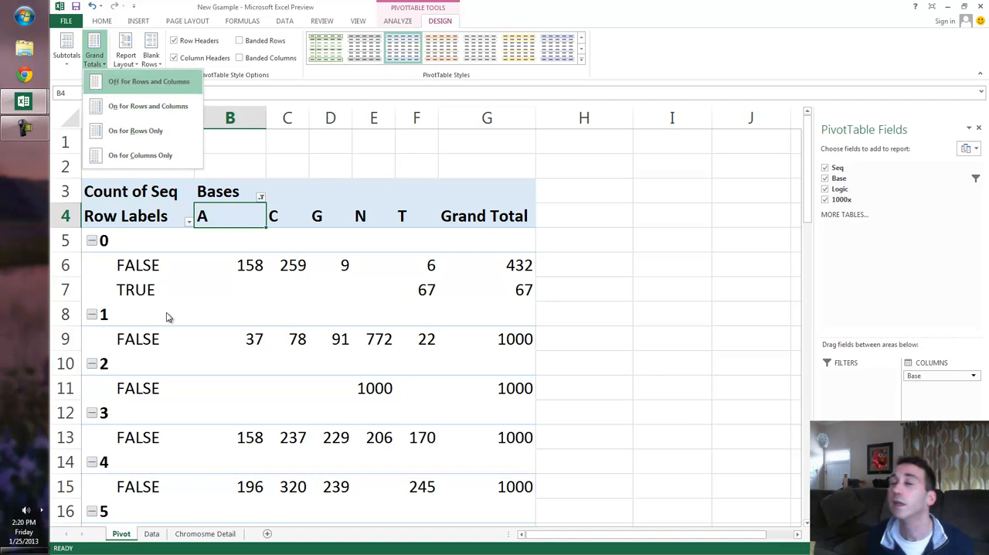
key(Return)
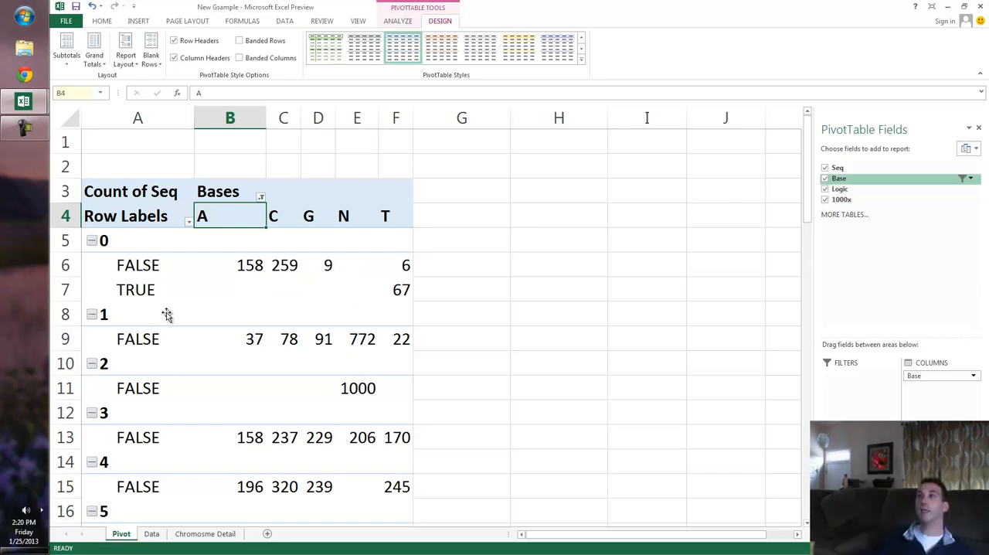
Add the Seq field to the pivot rows below Logic, and undock the field list over the sheet.
drag(166, 314, 168, 317)
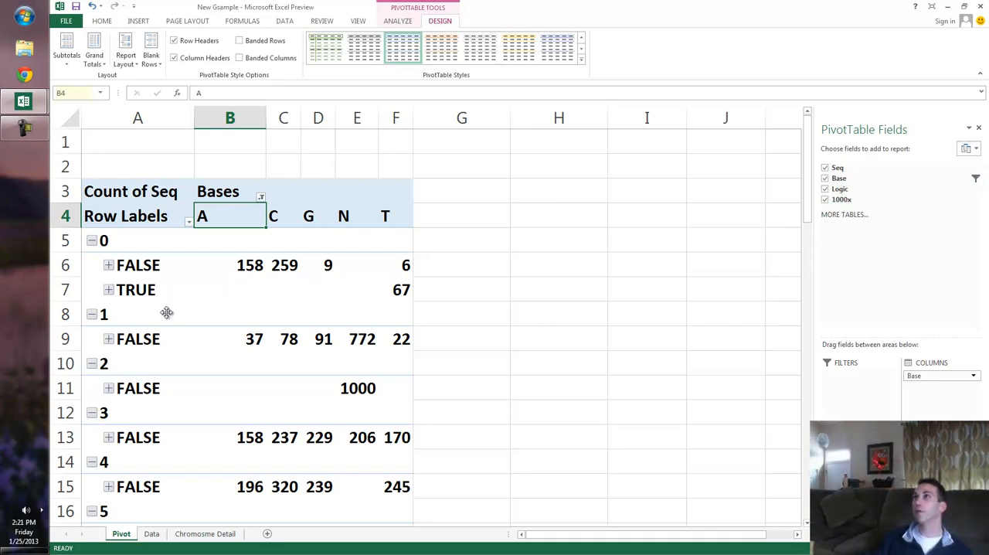
drag(864, 130, 654, 155)
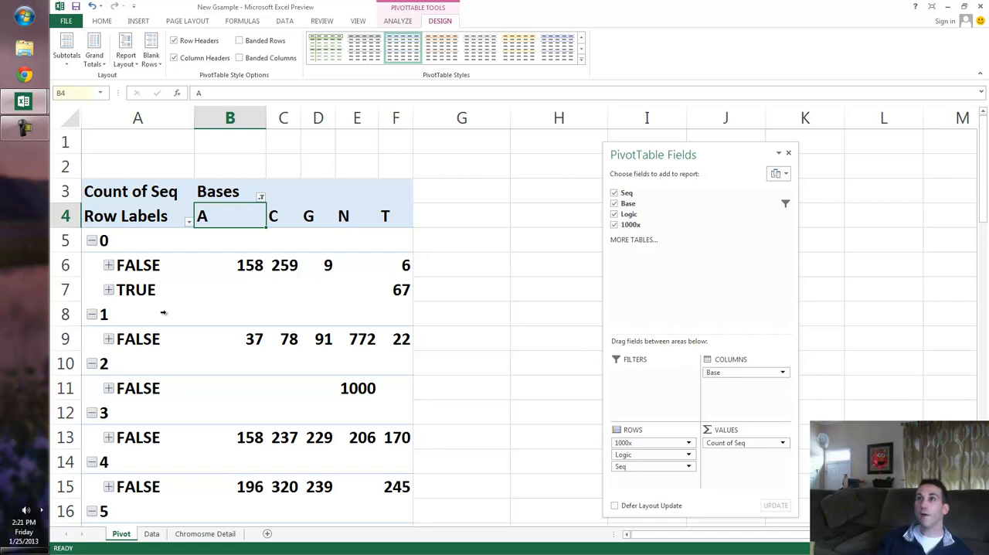
Expand TRUE under group 0 to examine its Seq values, and undo the expansion.
double_click(167, 313)
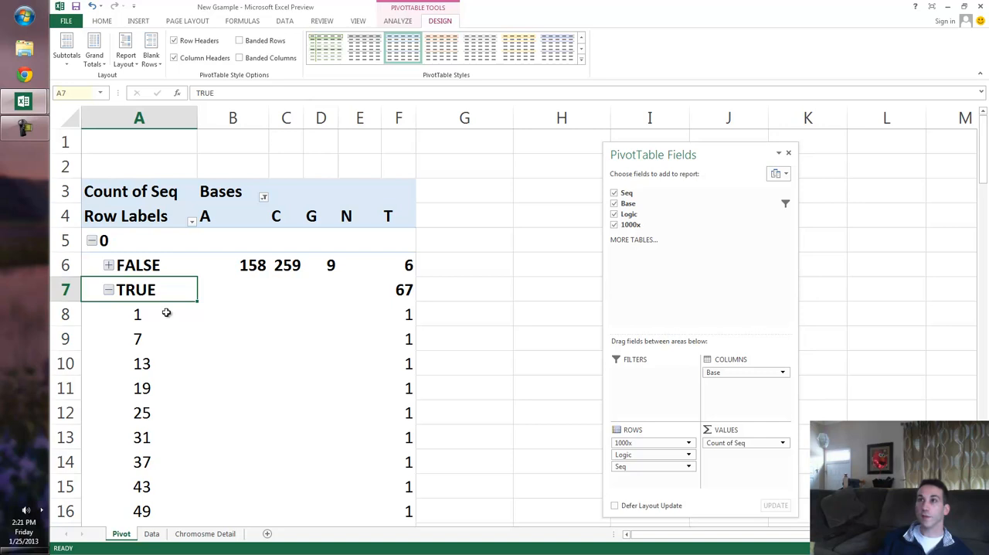
scroll(166, 312, down, 3)
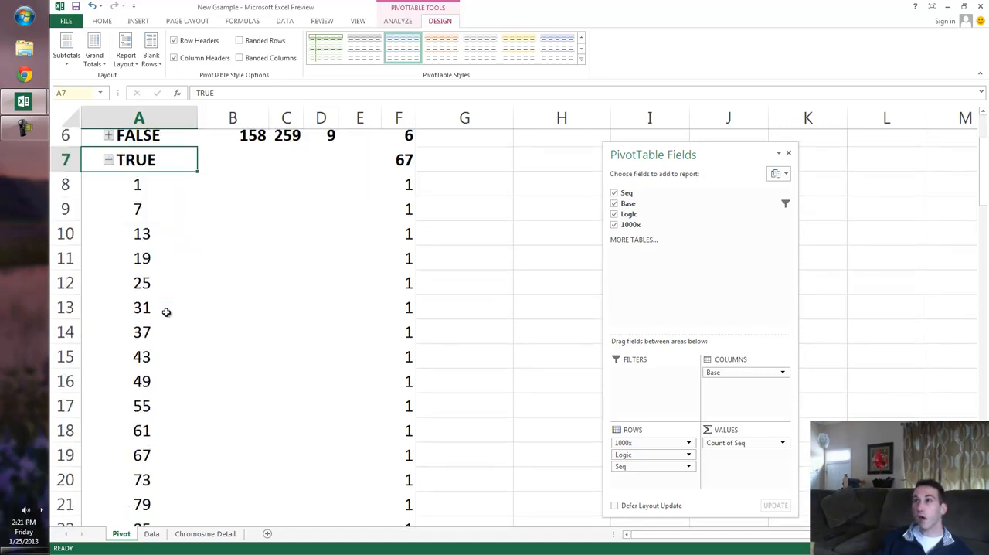
scroll(167, 311, up, 3)
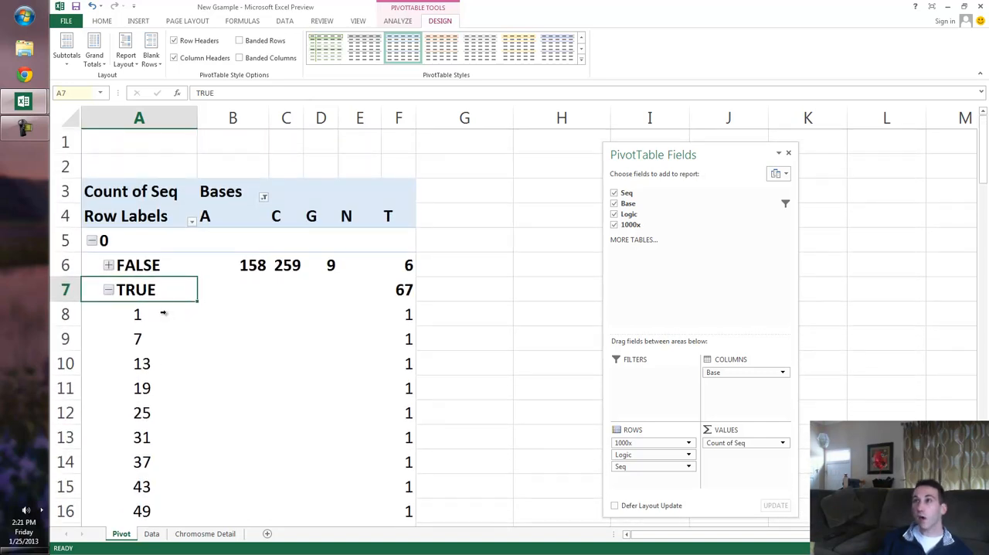
key(ctrl+z)
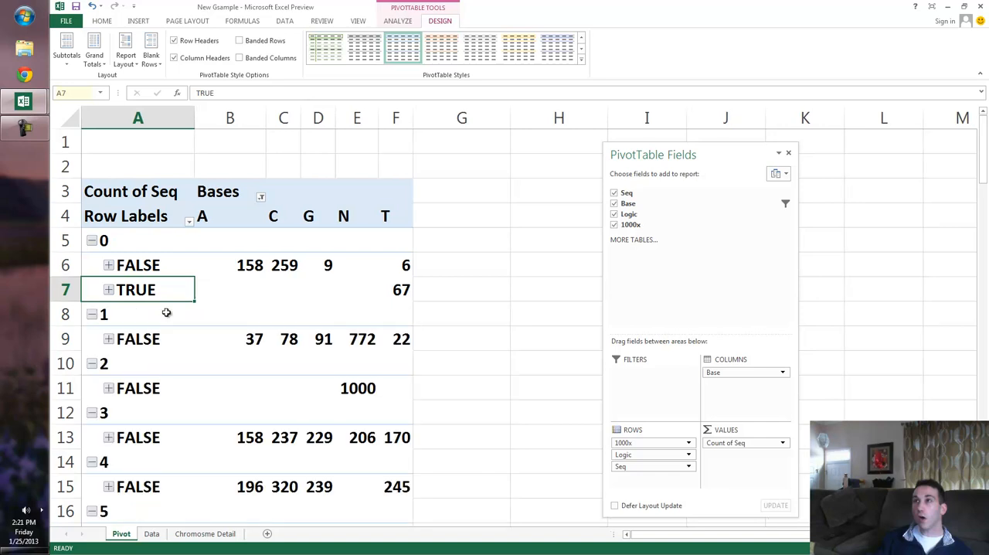
Check the N base counts in column E and insert a clustered column PivotChart from the pivot table.
click(357, 339)
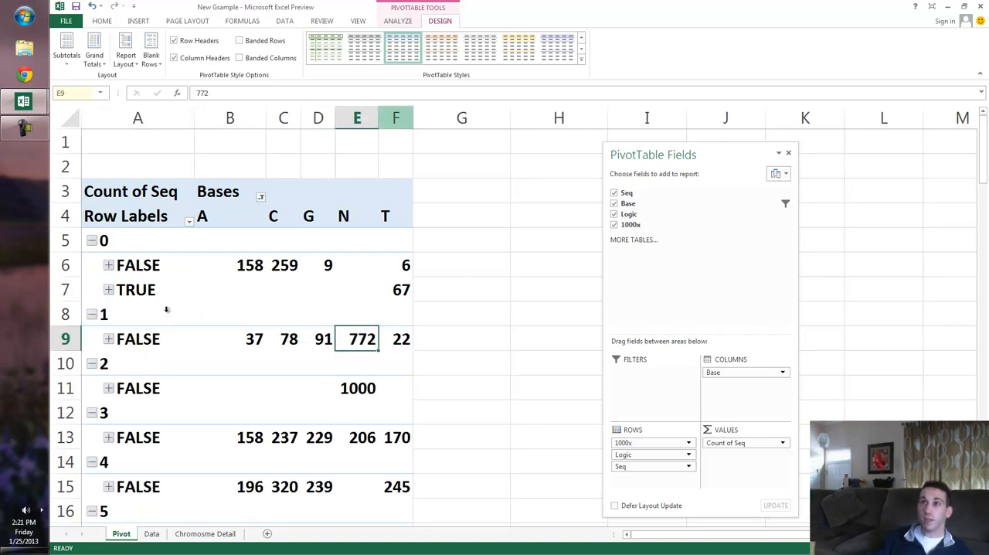
click(357, 119)
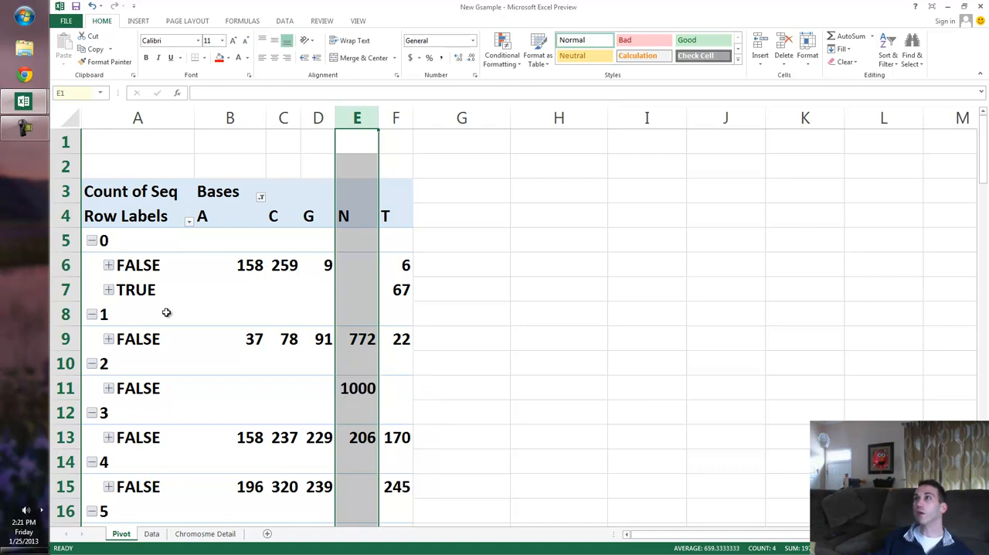
click(323, 341)
click(398, 20)
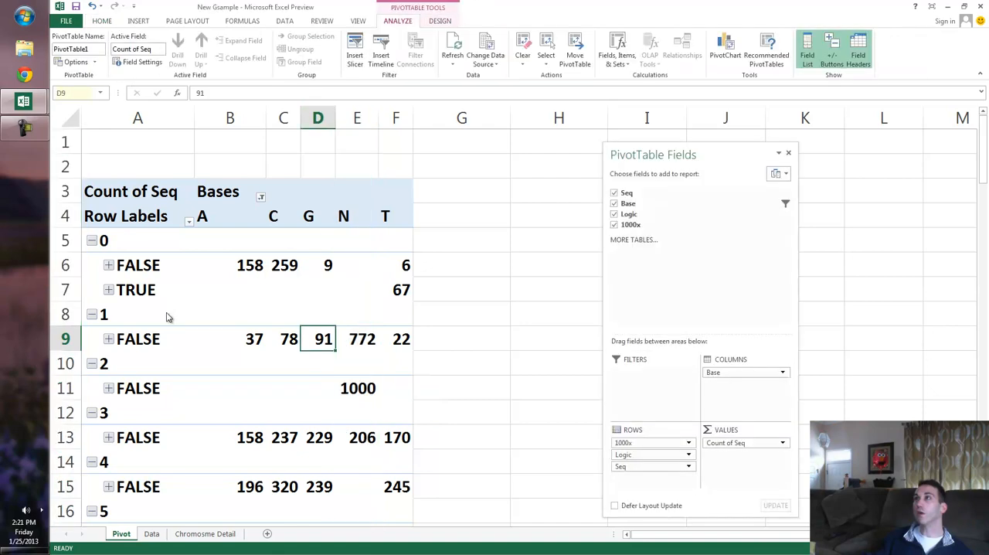
click(724, 48)
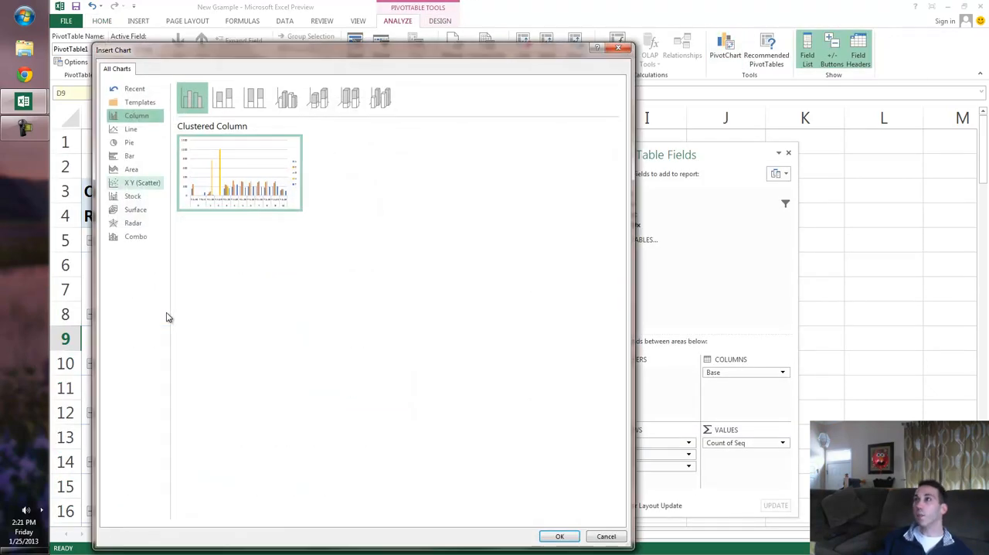
key(Return)
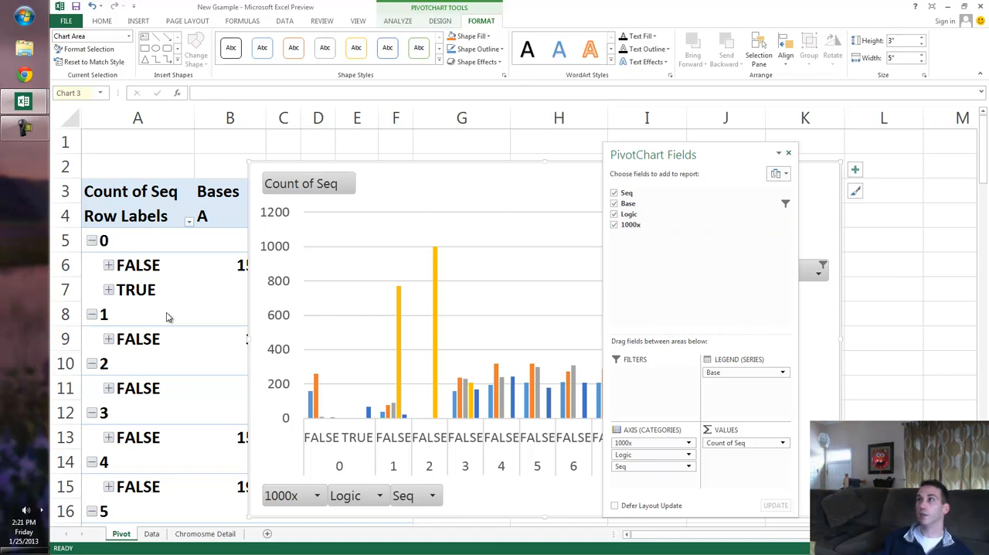
Close the PivotChart field list and move the chart beside the pivot table so it covers none of its columns.
click(788, 153)
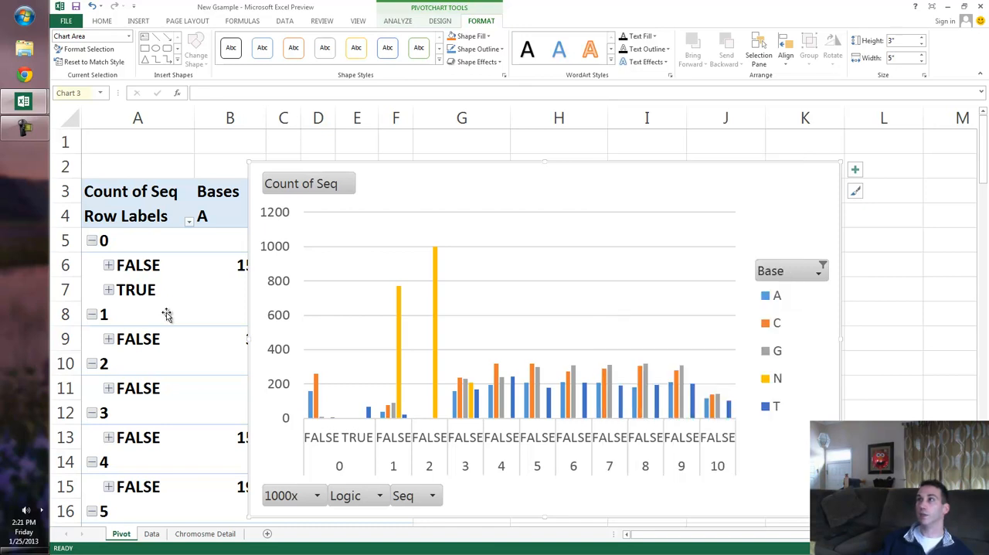
drag(556, 184, 714, 218)
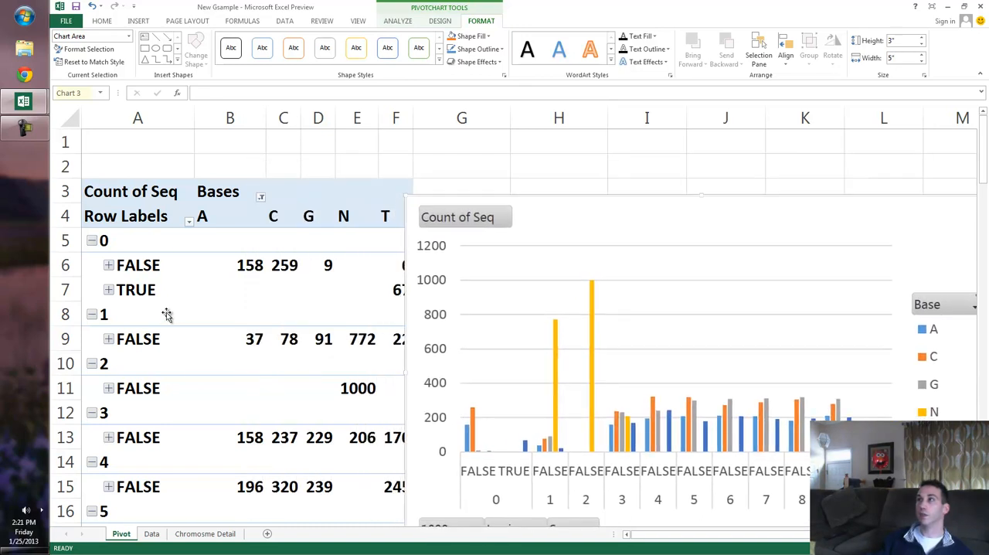
drag(629, 203, 690, 190)
click(357, 338)
Examine the base counts and Logic values of groups 0 through 10 in the pivot table alongside the chart.
scroll(357, 339, down, 4)
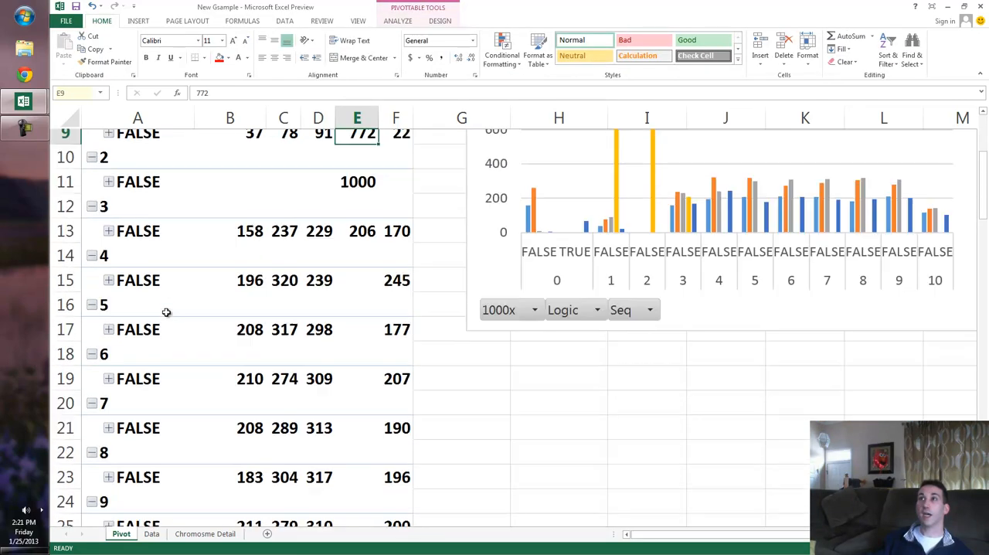
scroll(165, 312, up, 4)
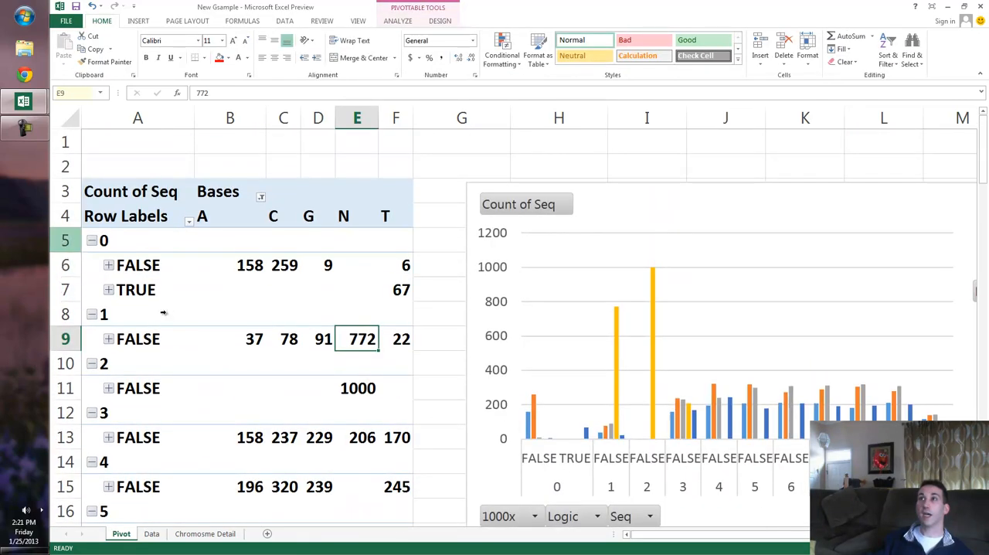
click(66, 241)
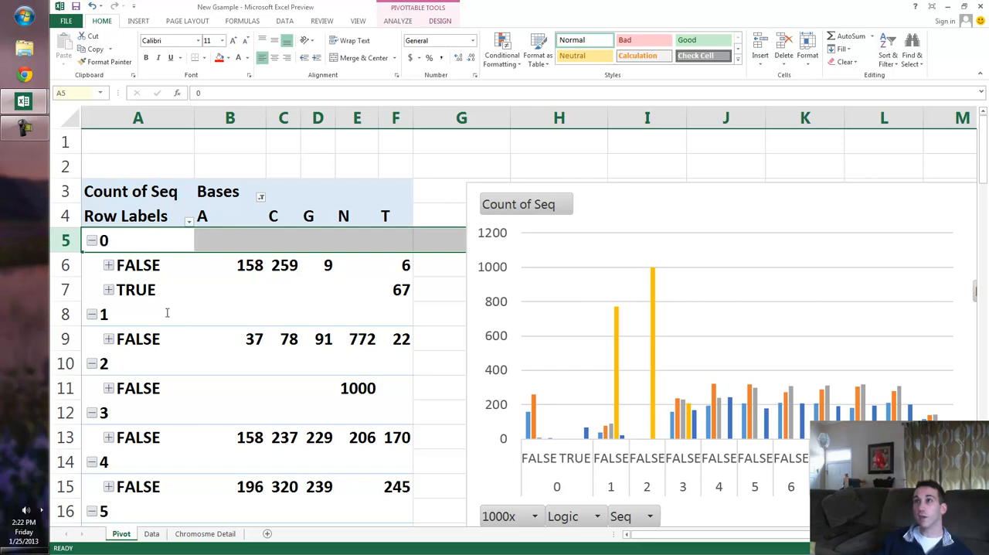
scroll(166, 312, down, 7)
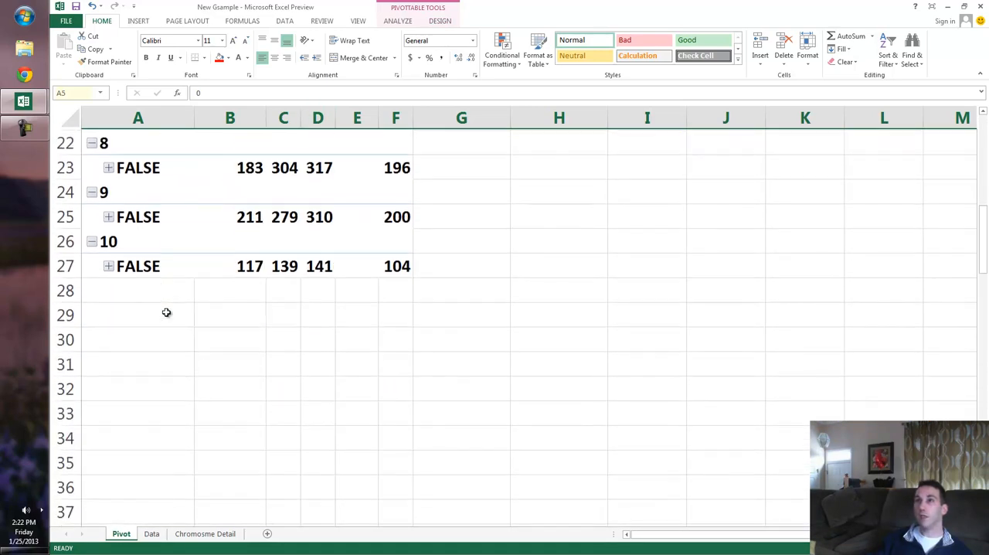
scroll(166, 313, up, 4)
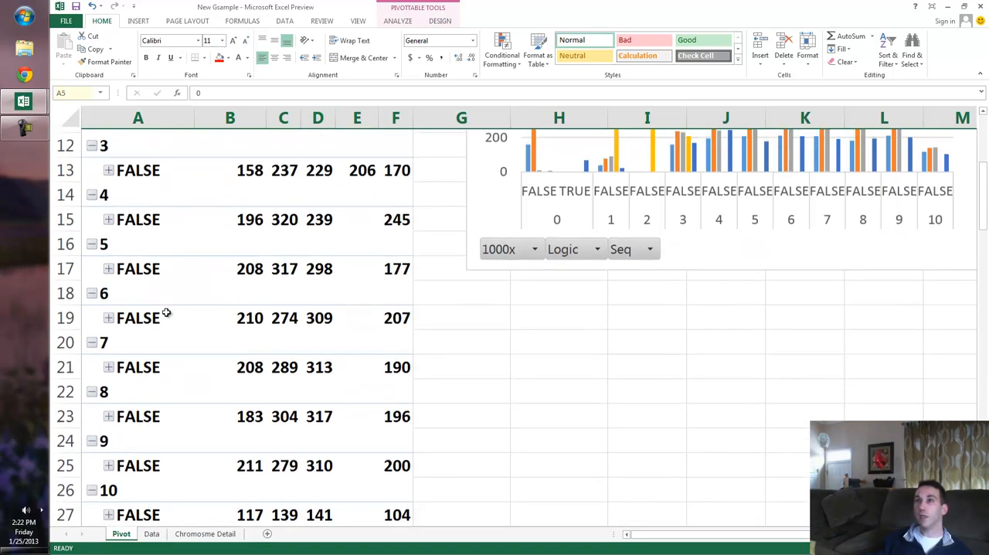
scroll(166, 312, up, 4)
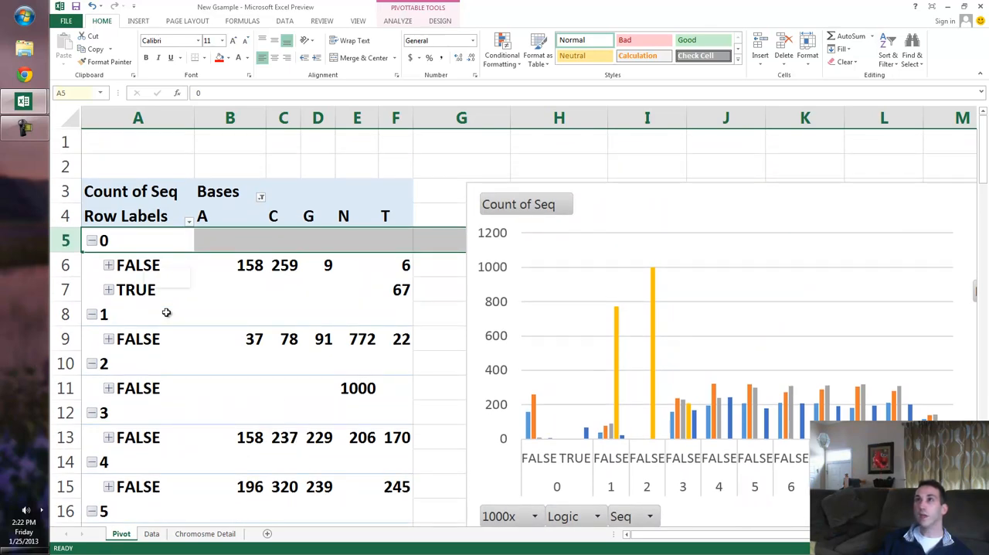
scroll(166, 312, down, 5)
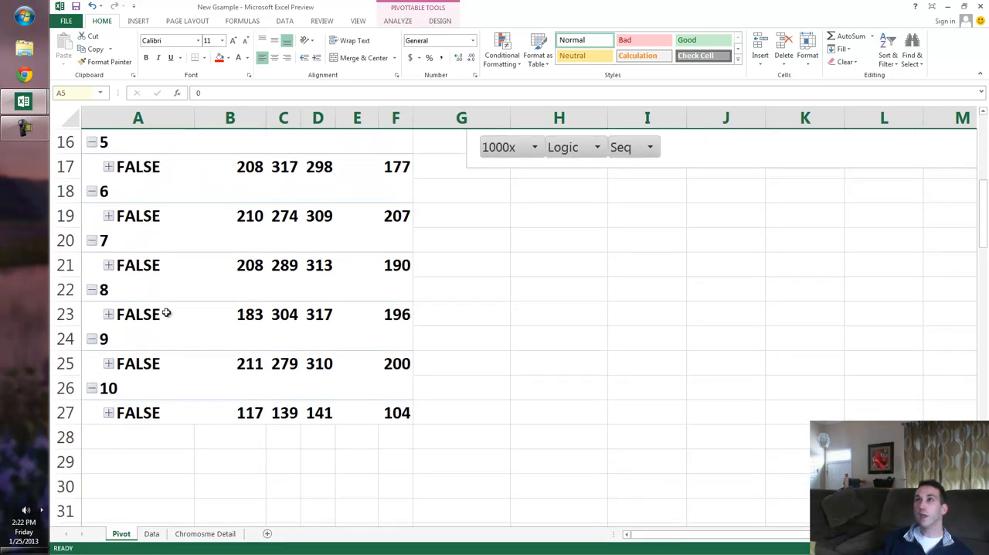
scroll(166, 313, up, 4)
scroll(166, 313, up, 1)
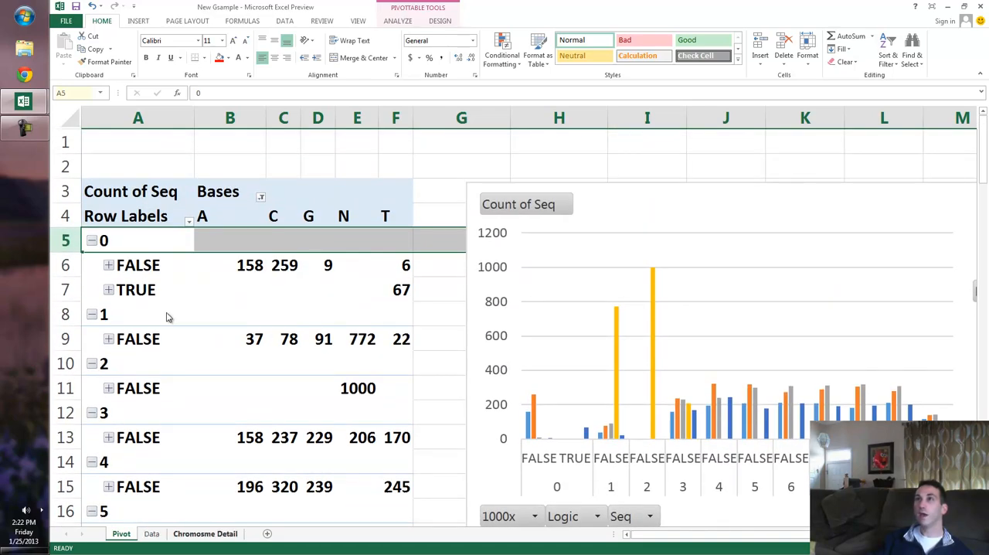
Fill the first TAACCC sequence, cells B2:B7 of the Base column on the Data sheet, with red.
key(ctrl+Page_Down)
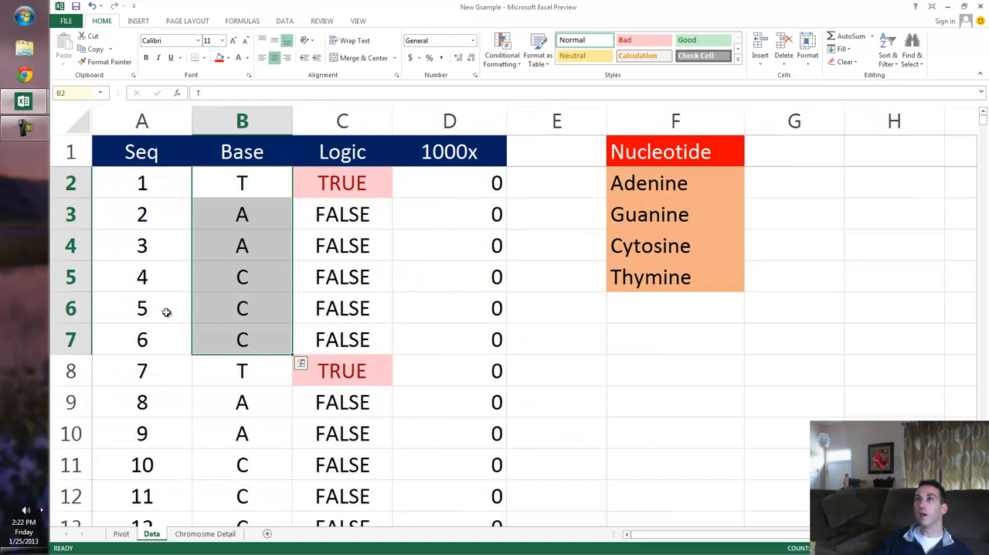
key(shift+Down)
key(shift+Down)
key(shift+Down)
key(shift+Down)
key(shift+Down)
key(shift+Down)
key(Down)
key(Down)
key(Down)
key(Down)
key(Down)
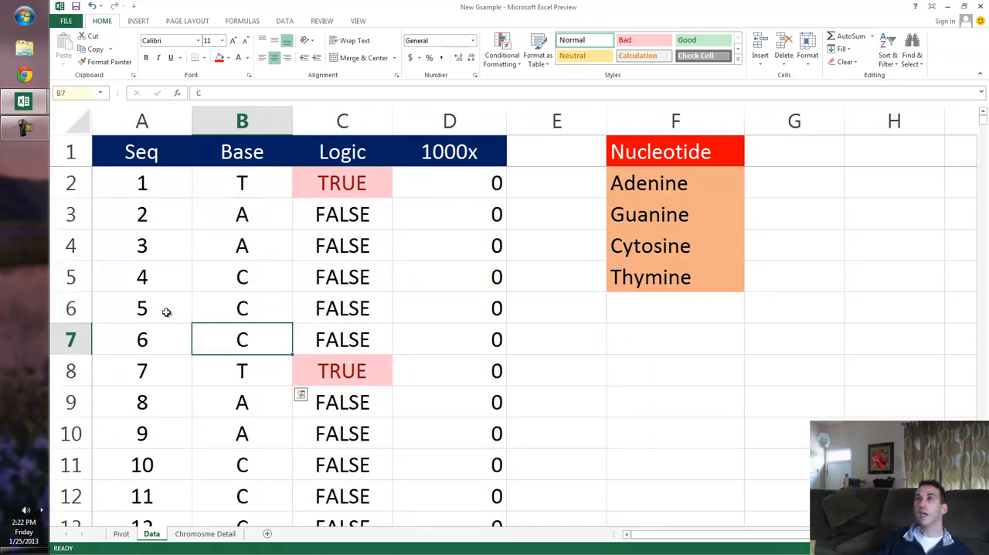
key(shift+Up)
key(shift+Up)
key(shift+Up)
key(shift+Up)
key(shift+Up)
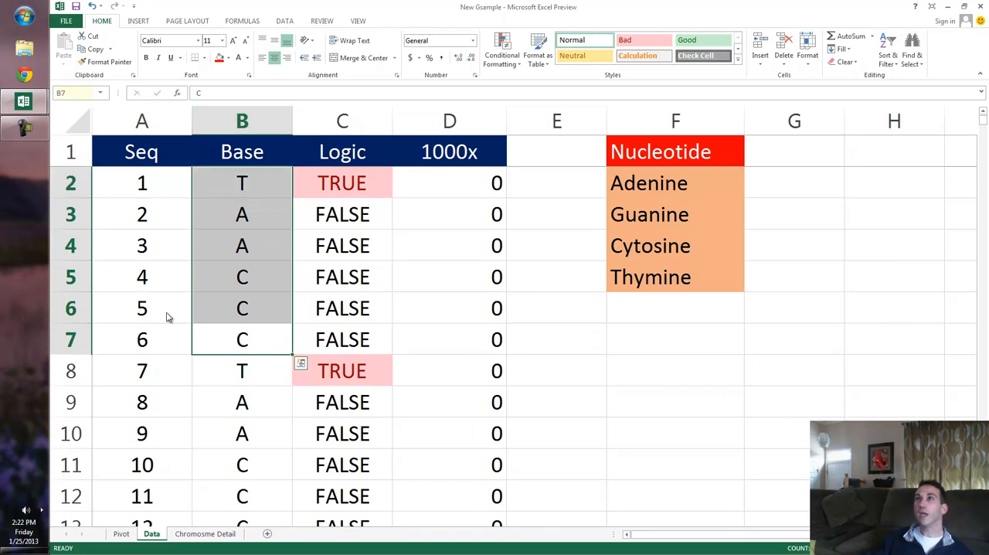
key(alt+h)
key(h)
key(Return)
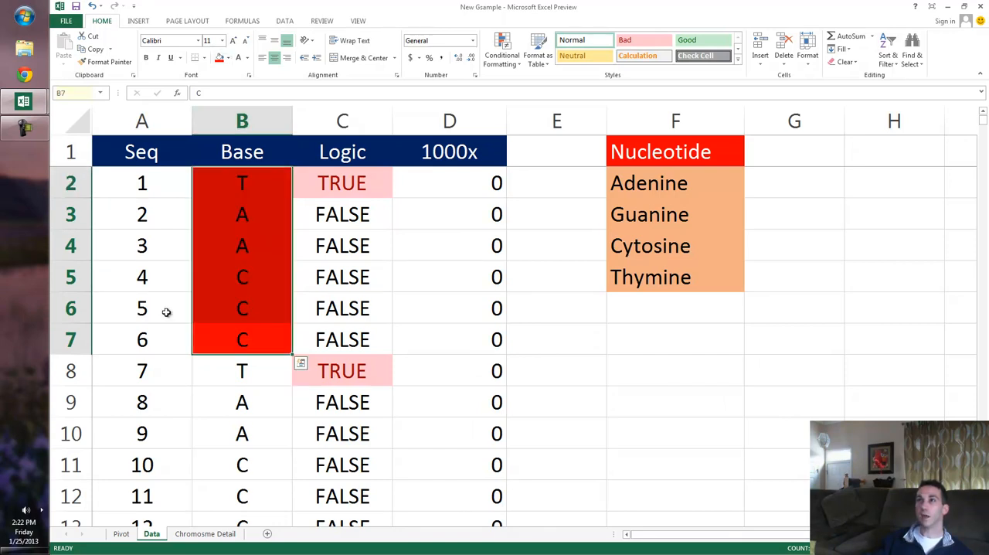
Return to the Pivot sheet and review the Logic values and base counts of the 1000x groups.
key(Up)
key(Up)
key(ctrl+Page_Up)
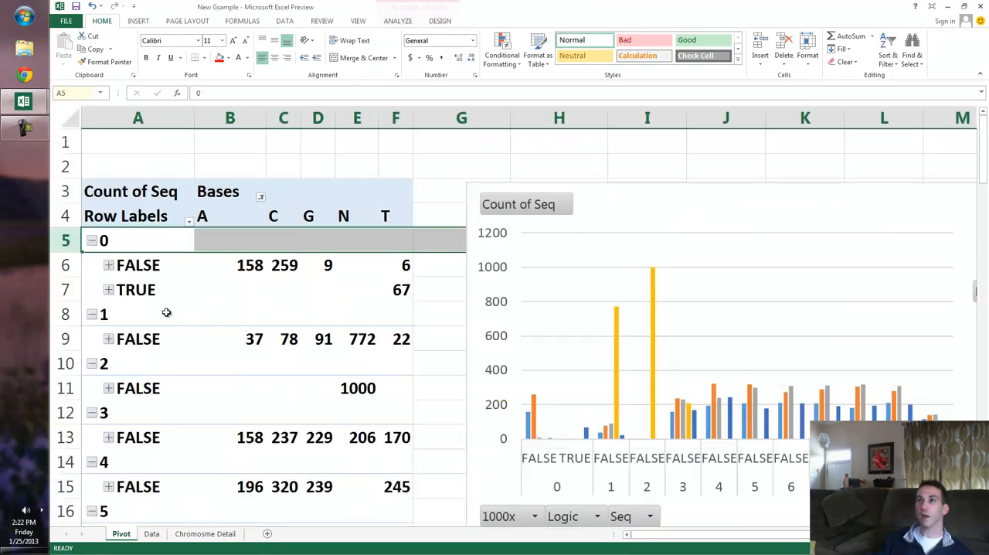
scroll(166, 312, down, 3)
scroll(166, 312, down, 3)
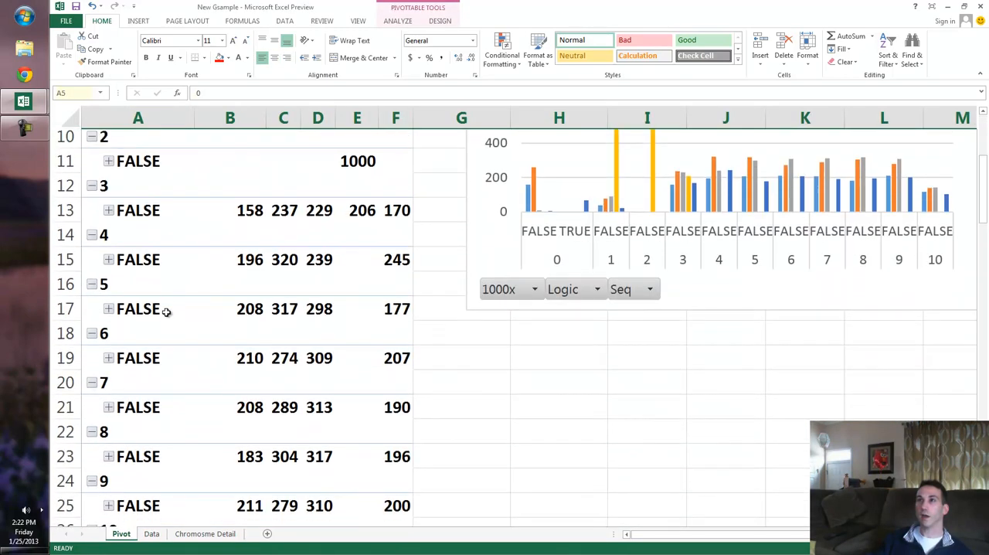
scroll(166, 312, up, 2)
scroll(166, 312, up, 3)
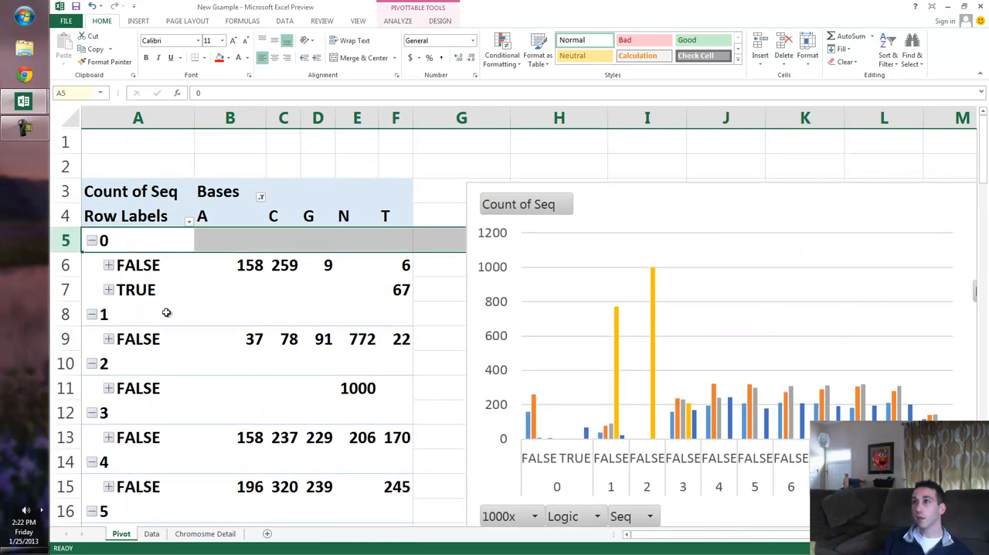
Show the PivotTable field list, place Logic above 1000x in the rows, and collapse the TRUE details.
click(283, 363)
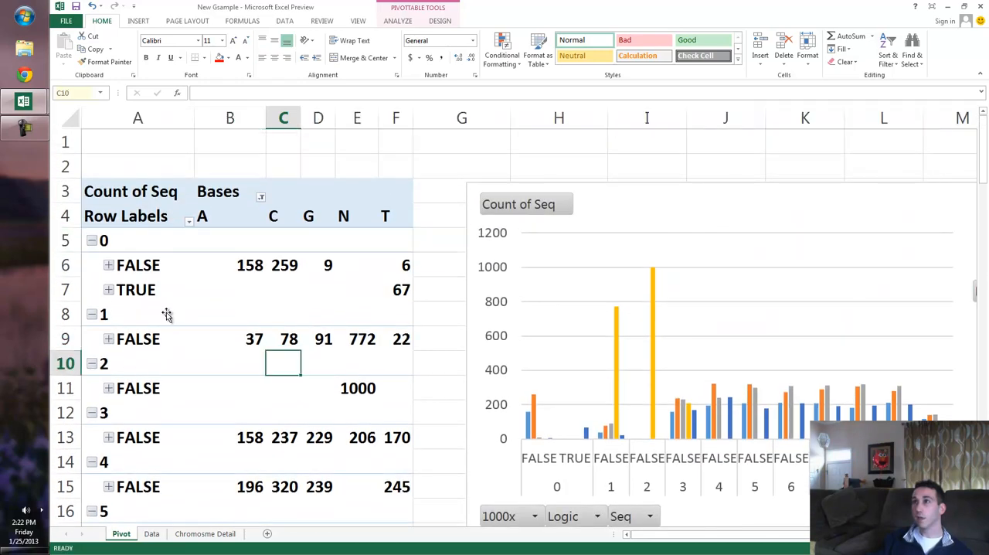
right_click(280, 362)
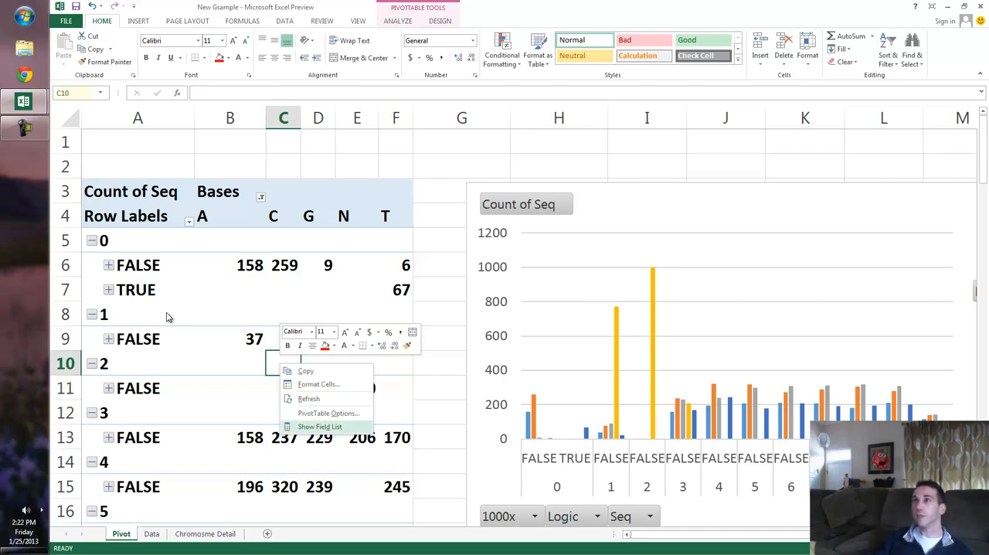
click(319, 427)
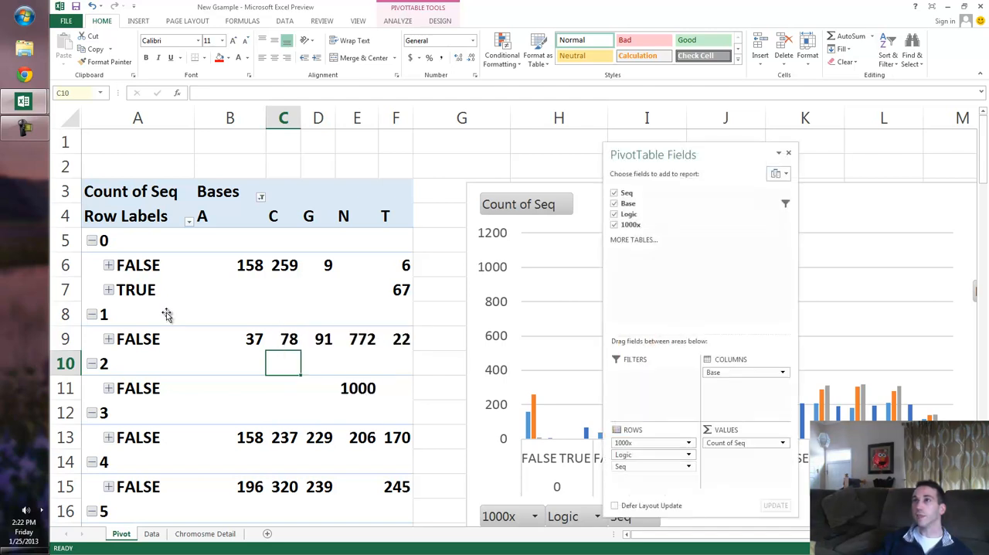
drag(647, 455, 648, 437)
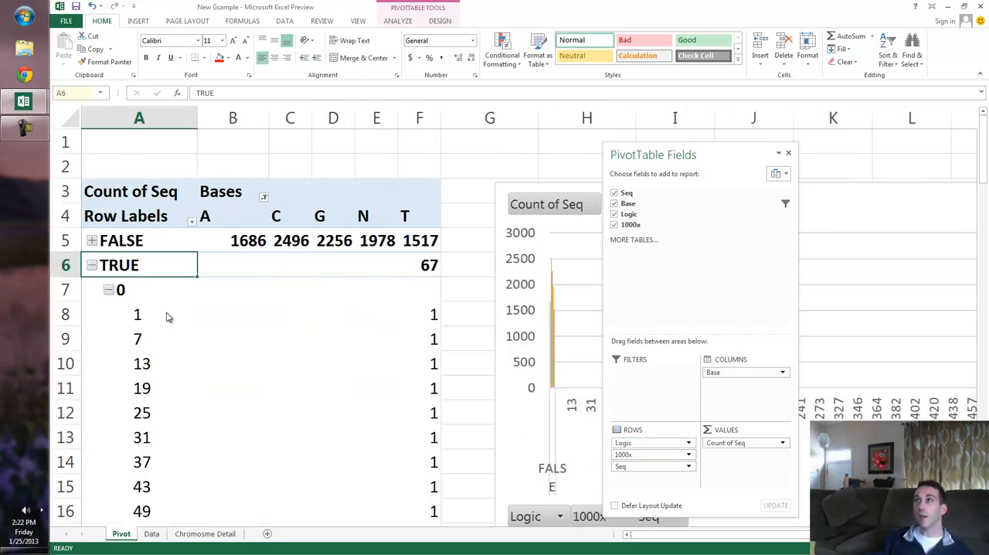
click(109, 290)
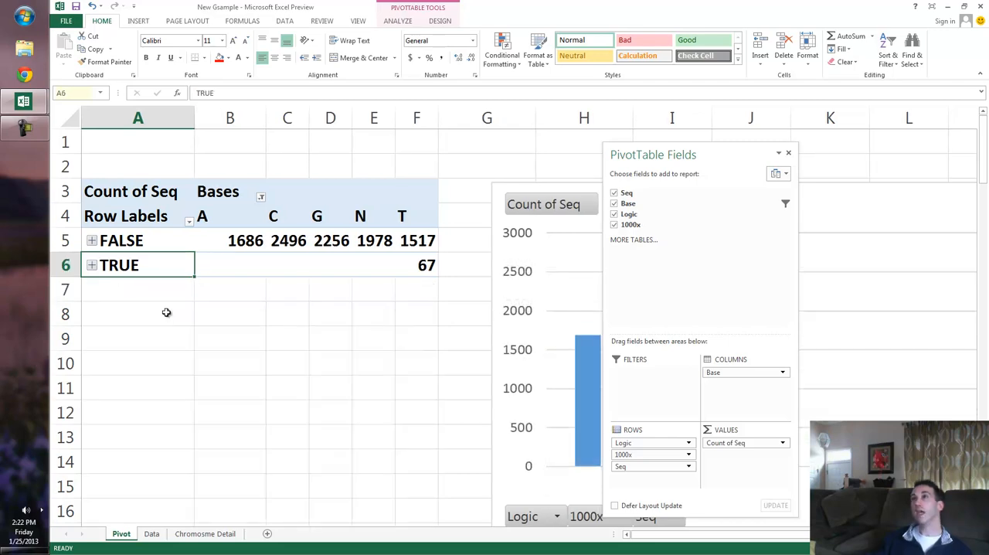
Shorten the formula in C2 of the Data sheet to =AND(B2="T",B3="A",B4="A",B5="C").
key(ctrl+Page_Down)
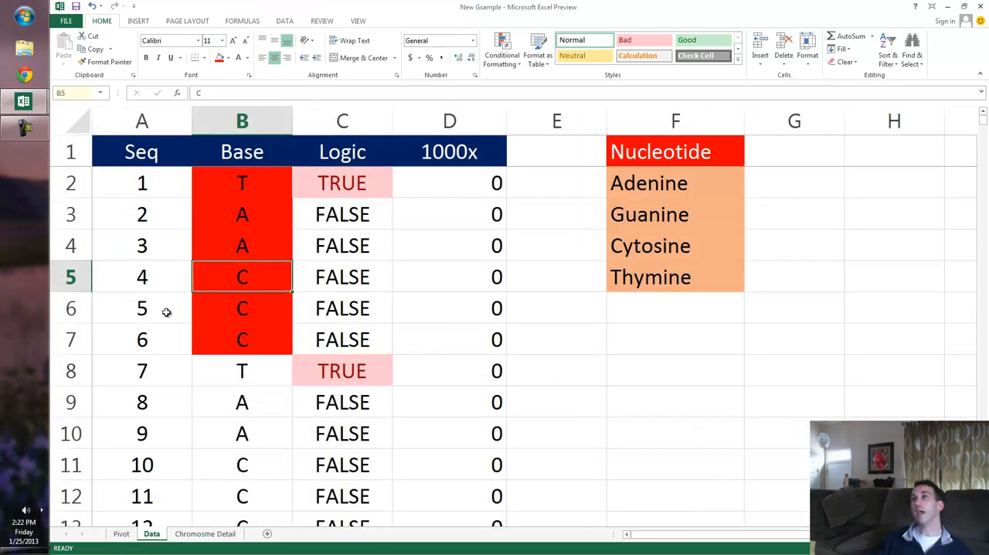
key(Right)
key(Up)
key(Up)
key(Up)
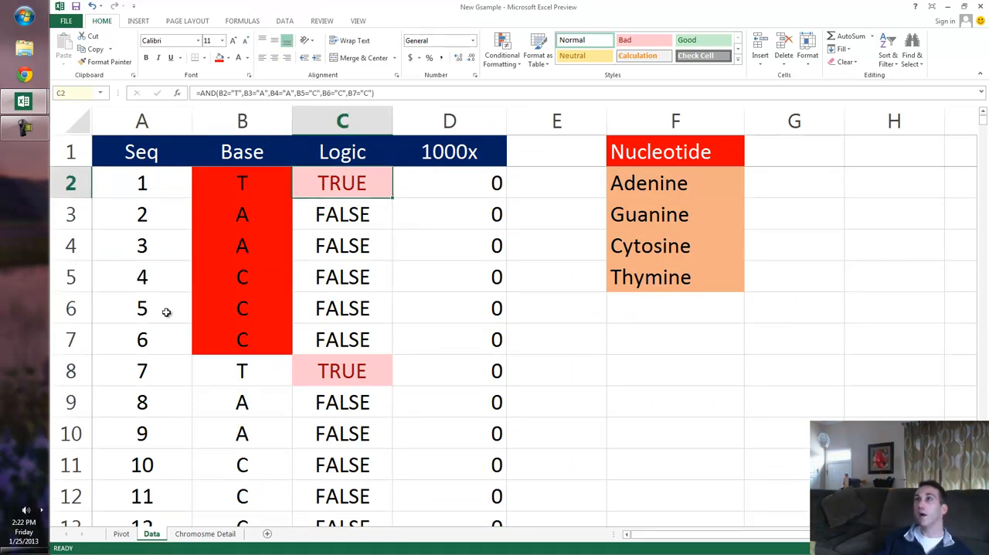
key(F2)
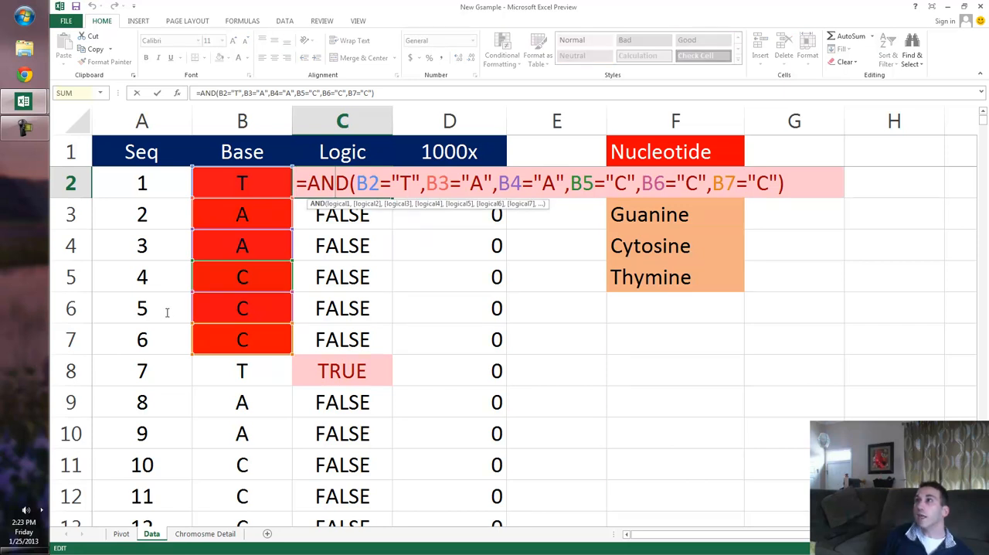
click(769, 183)
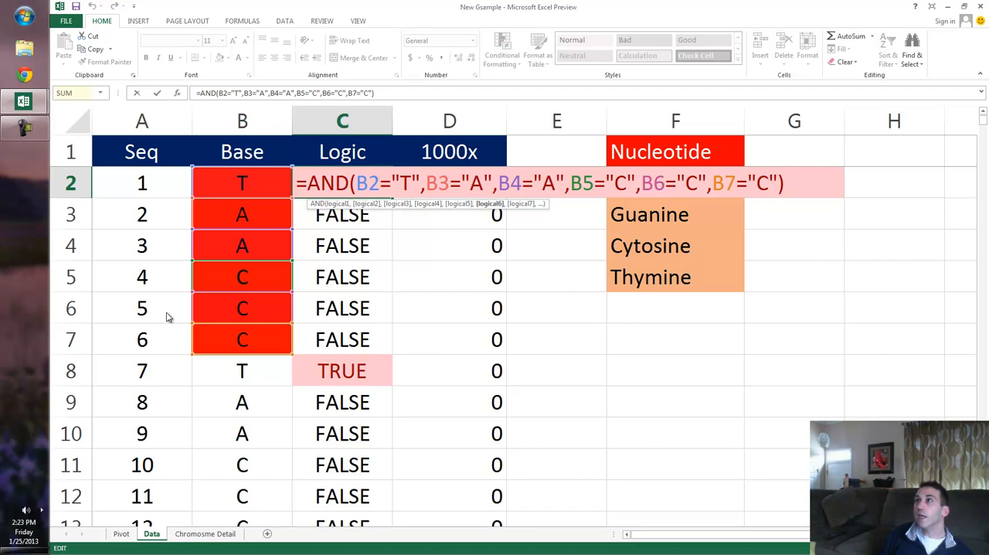
key(BackSpace)
key(BackSpace)
key(BackSpace)
key(BackSpace)
key(BackSpace)
key(BackSpace)
key(BackSpace)
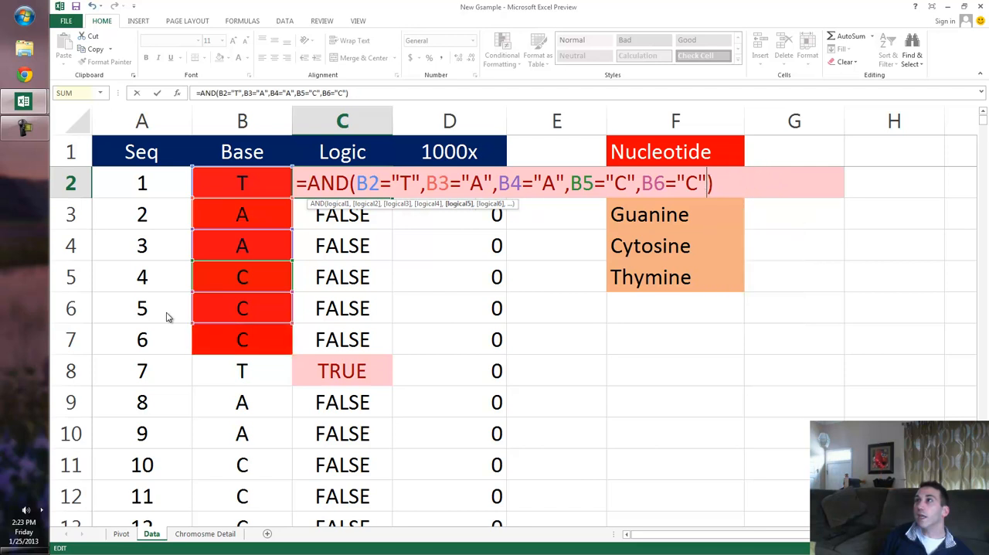
key(BackSpace)
key(BackSpace)
key(BackSpace)
key(BackSpace)
key(BackSpace)
key(BackSpace)
key(BackSpace)
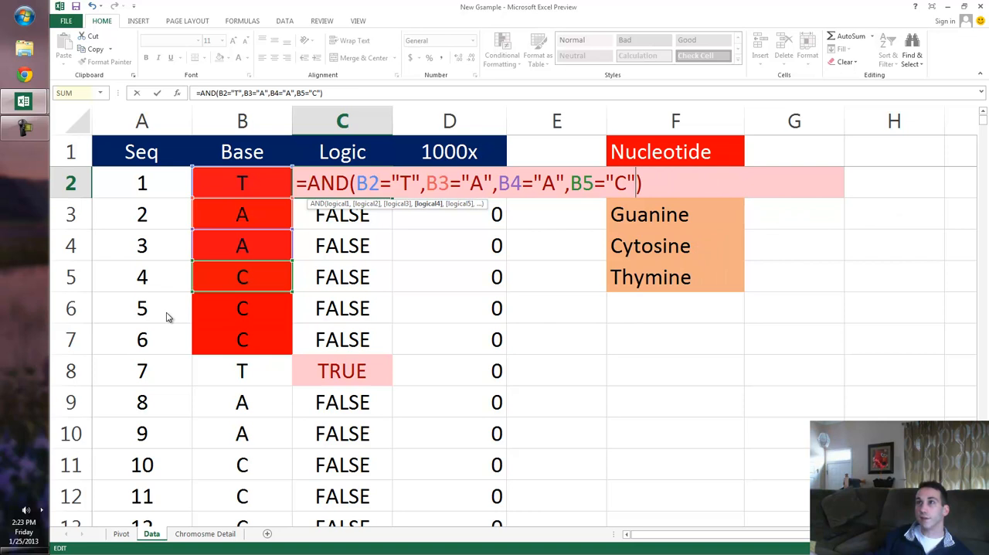
key(Return)
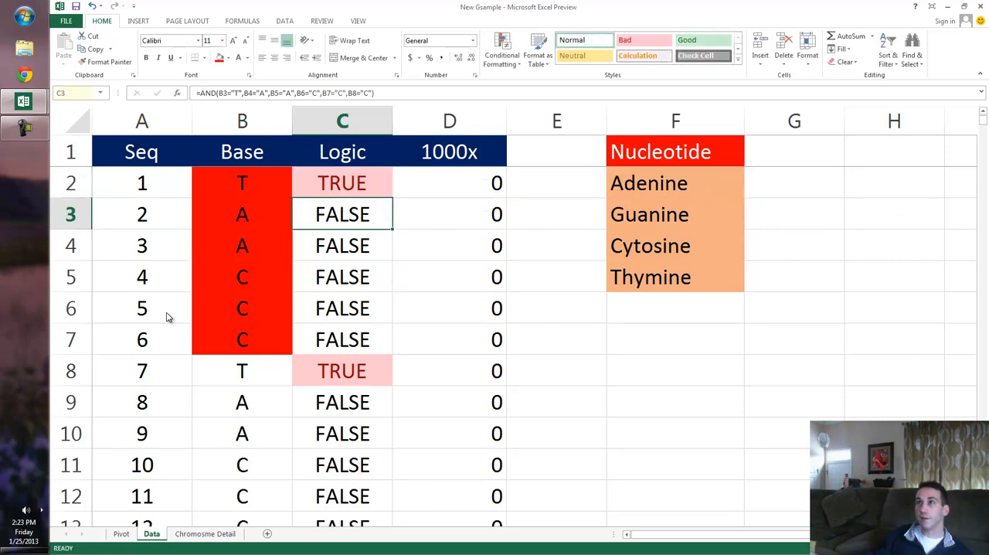
Remove the fill color from B6:B7 so only the TAAC bases in B2:B5 are highlighted.
drag(242, 309, 242, 339)
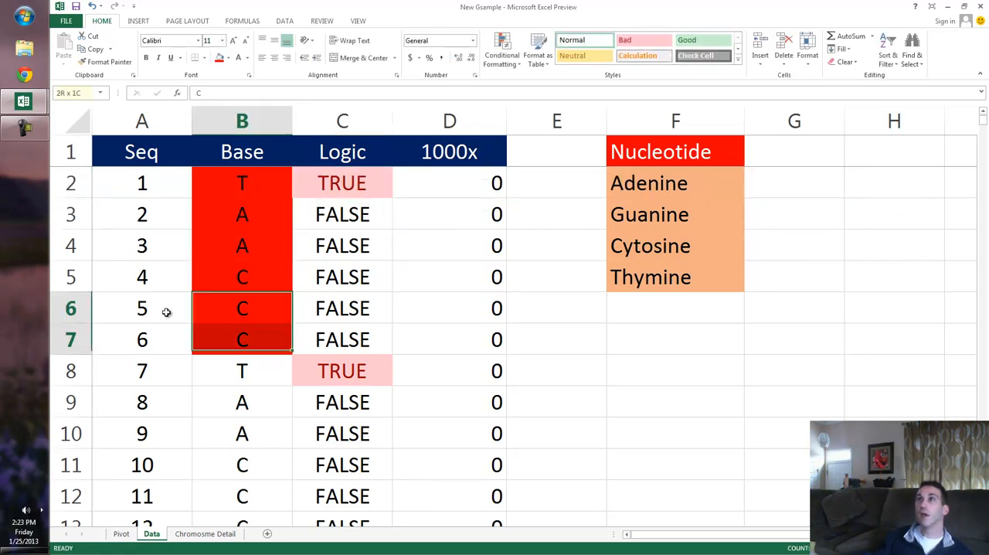
drag(166, 312, 166, 311)
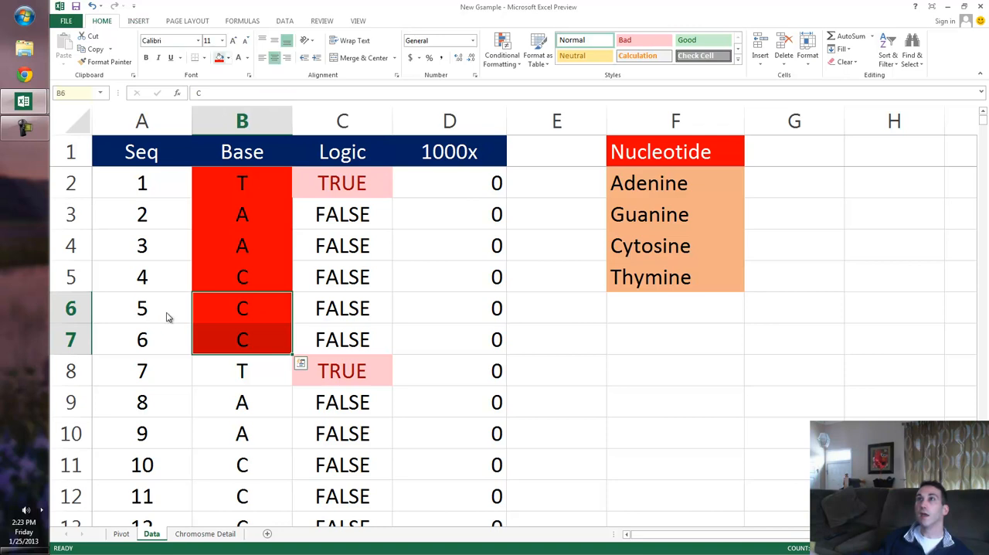
key(alt+h)
key(h)
key(Down)
key(Down)
key(Down)
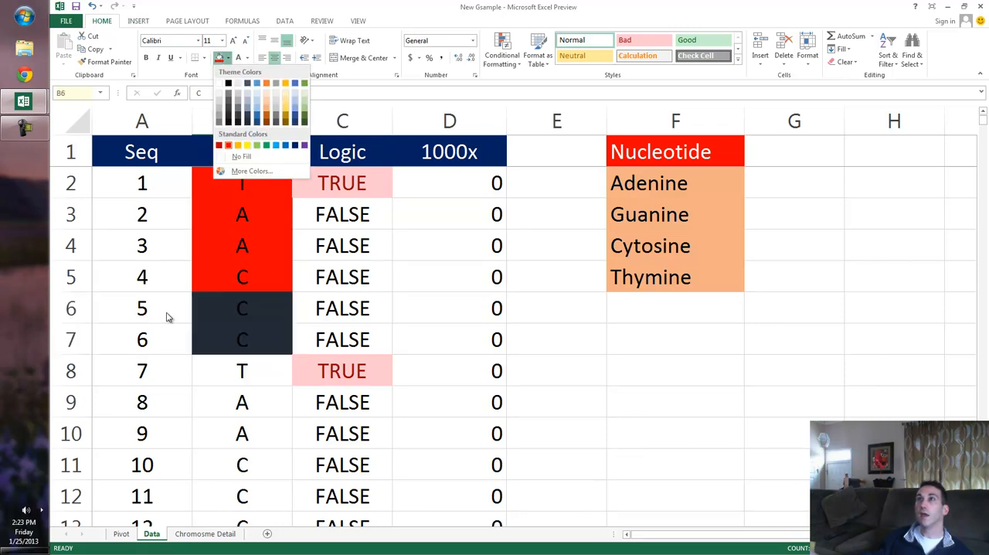
key(Return)
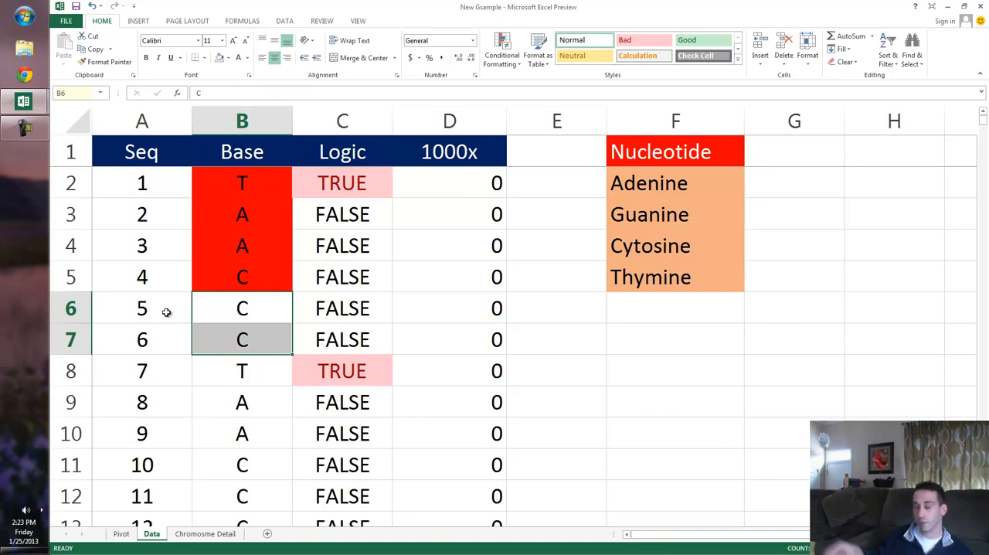
Copy the shortened AND formula from C2 down the Logic column to row 10001.
key(Right)
key(Up)
key(Up)
key(Up)
key(Up)
key(ctrl+c)
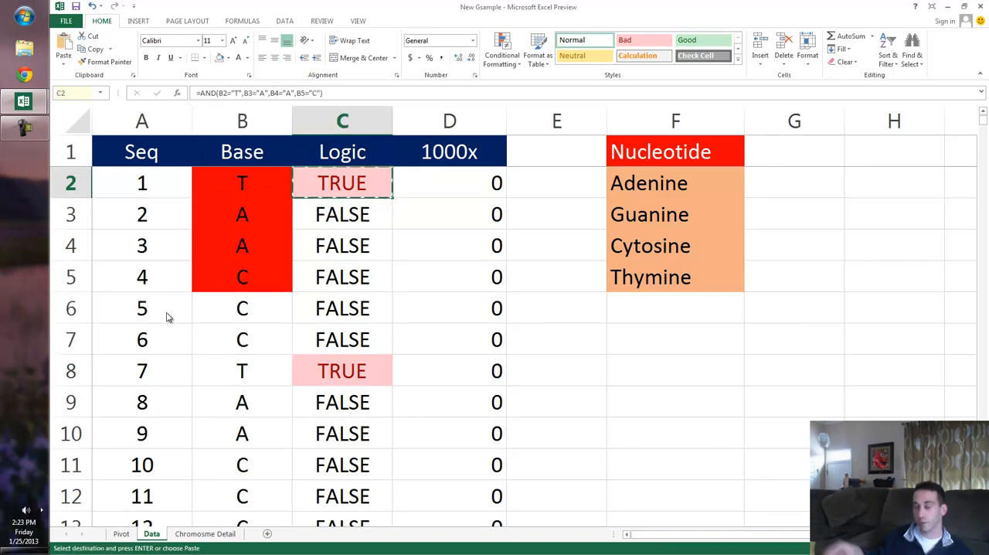
key(shift+Right)
key(ctrl+shift+Down)
key(shift+Left)
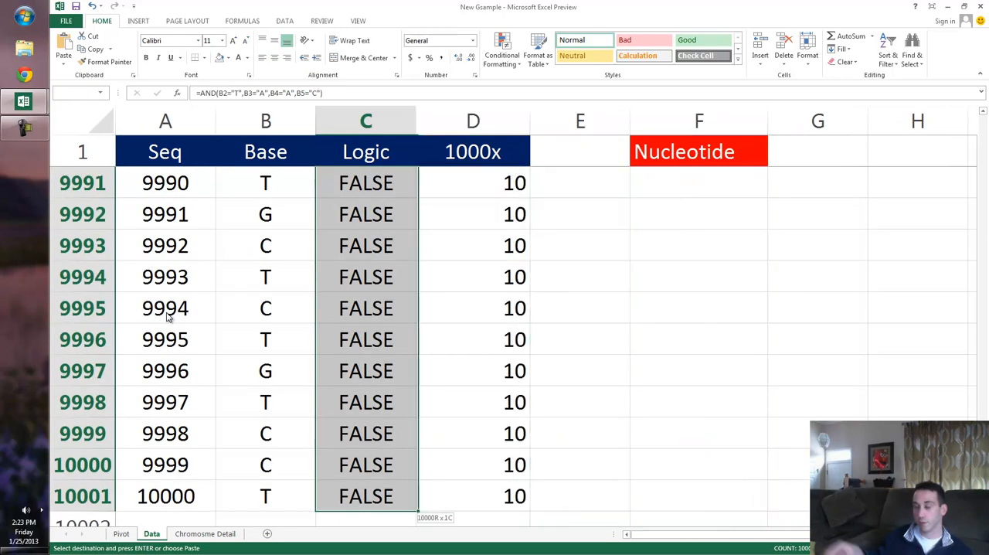
key(ctrl+v)
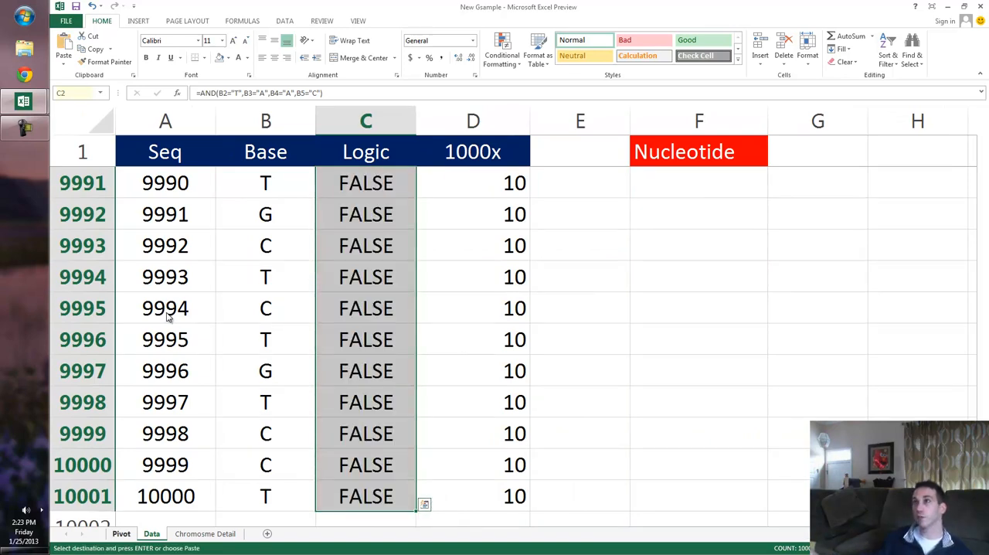
Refresh the pivot table on the Pivot sheet with the recalculated Logic values.
key(ctrl+Page_Up)
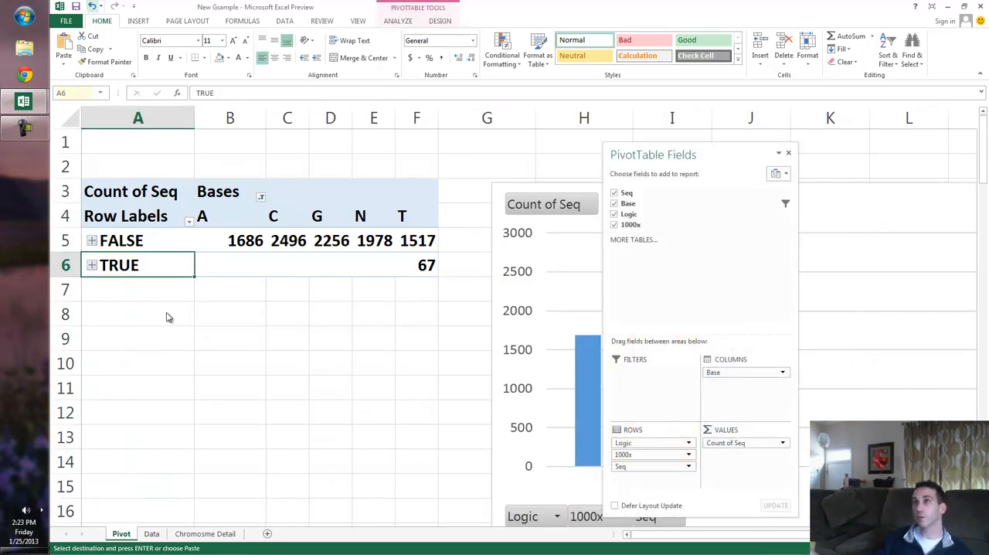
right_click(166, 312)
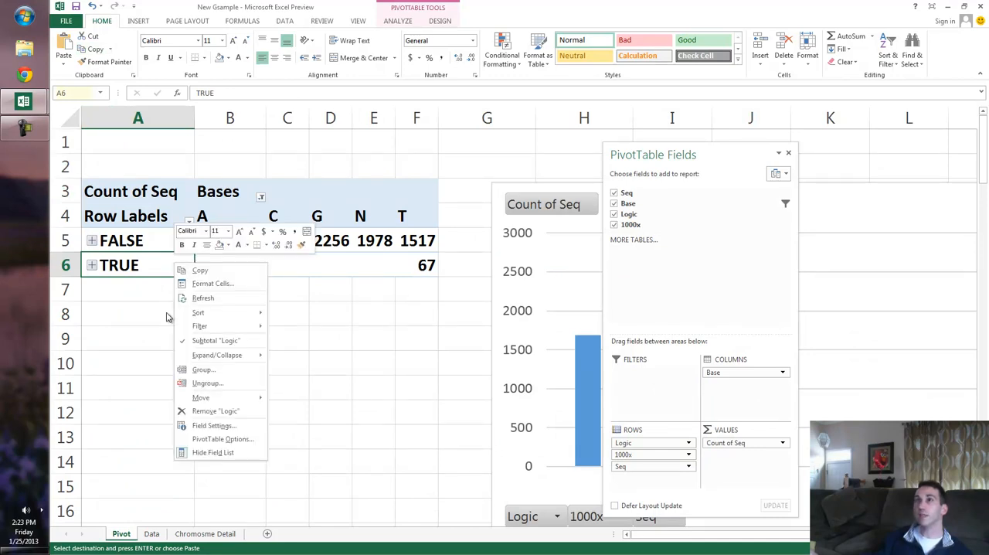
key(Down)
key(Down)
key(Down)
key(Return)
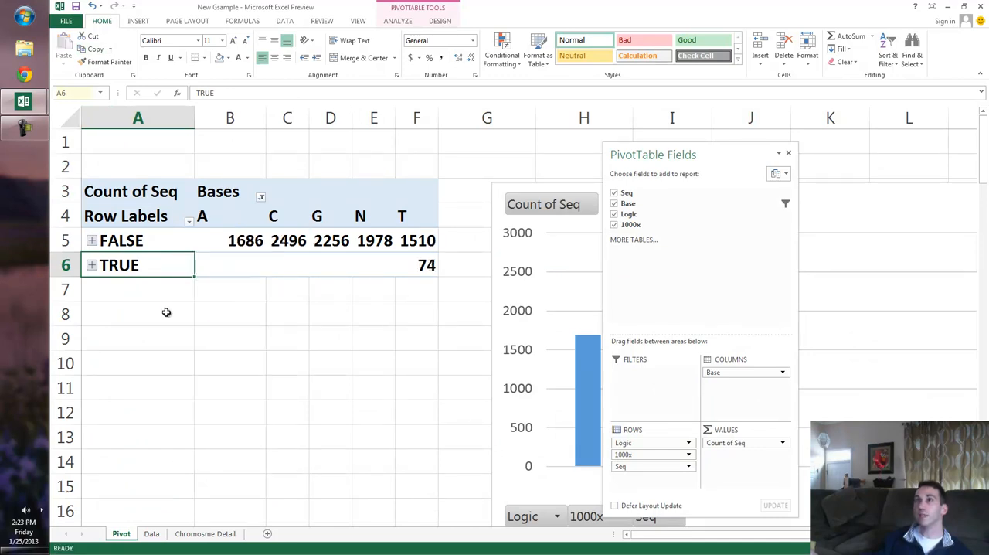
Expand TRUE in the pivot table and collapse its 1000x groups 0, 3, 4, 8 and 9 to their totals.
key(alt+a)
key(j)
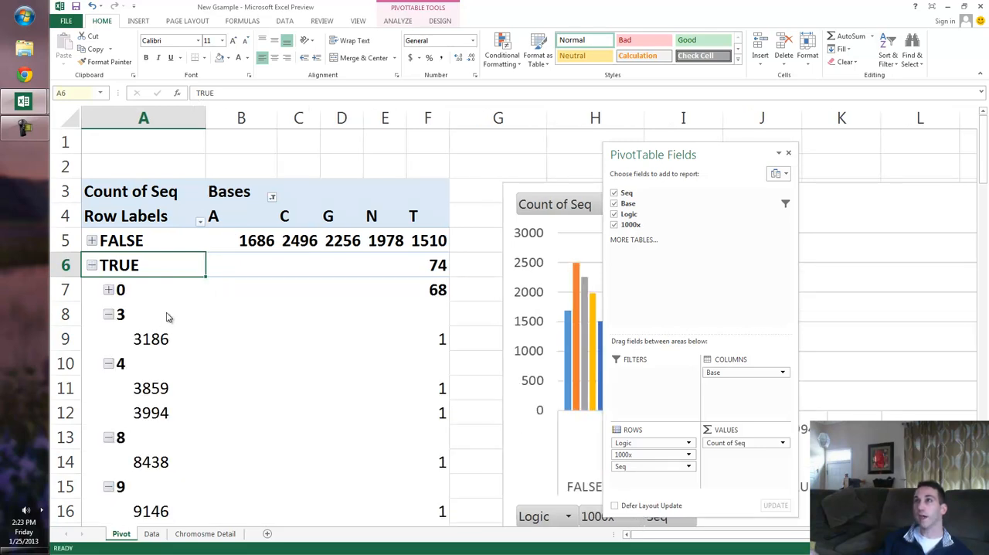
double_click(167, 316)
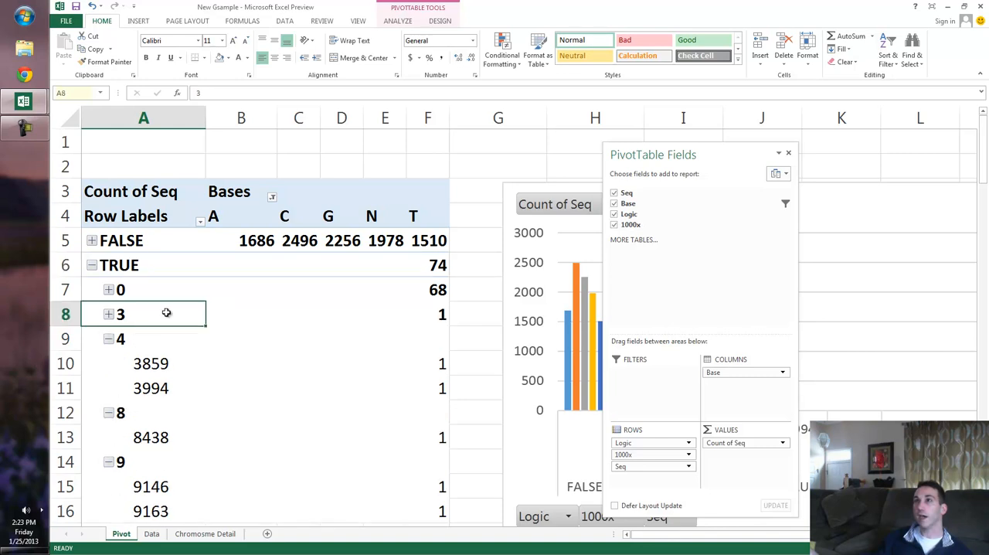
key(Down)
key(alt+a)
key(h)
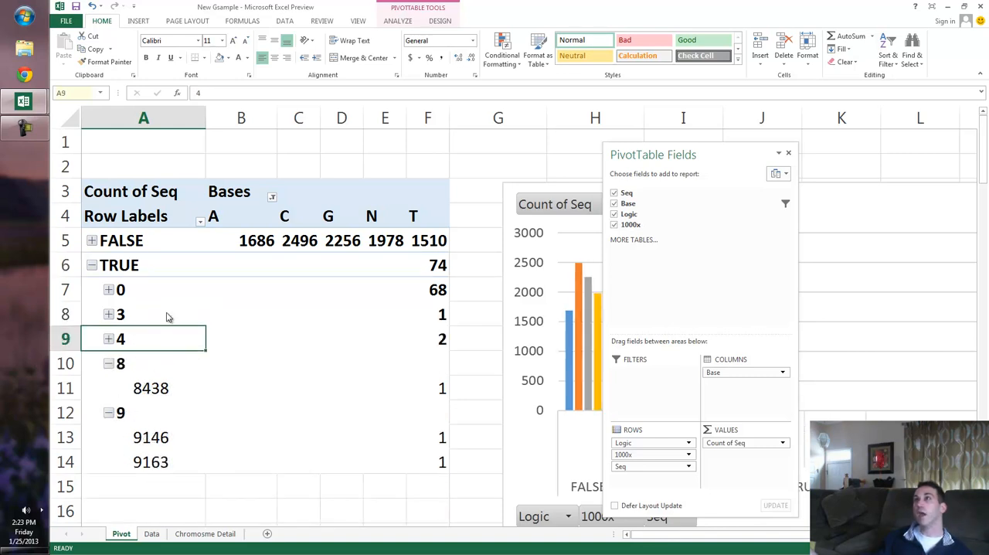
key(Down)
key(alt+a)
key(h)
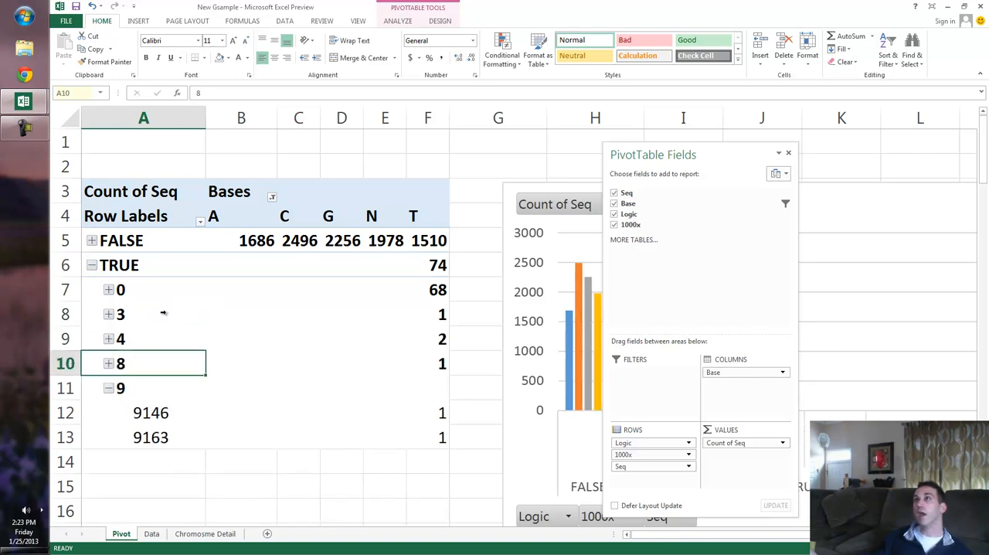
key(Down)
key(alt+a)
key(h)
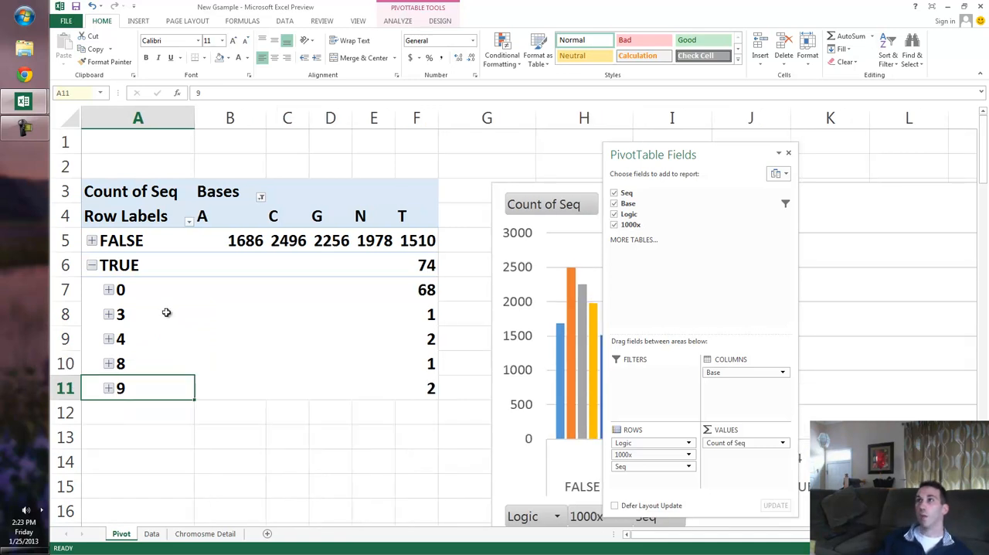
Move the PivotChart over the pivot table's base count columns, leaving the row labels uncovered.
drag(492, 340, 167, 315)
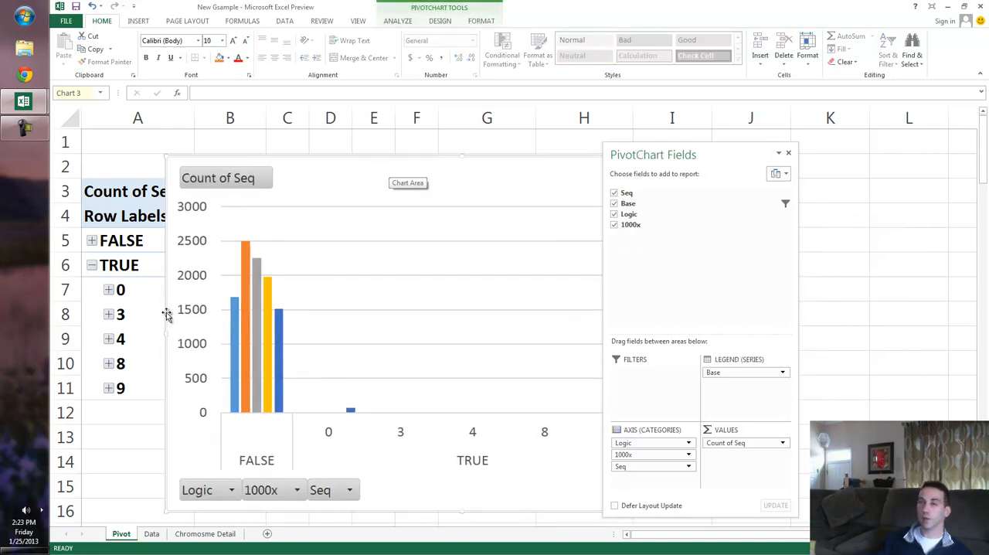
Undo the last PivotChart moves so the chart sits beside the pivot table instead of over it.
key(ctrl+z)
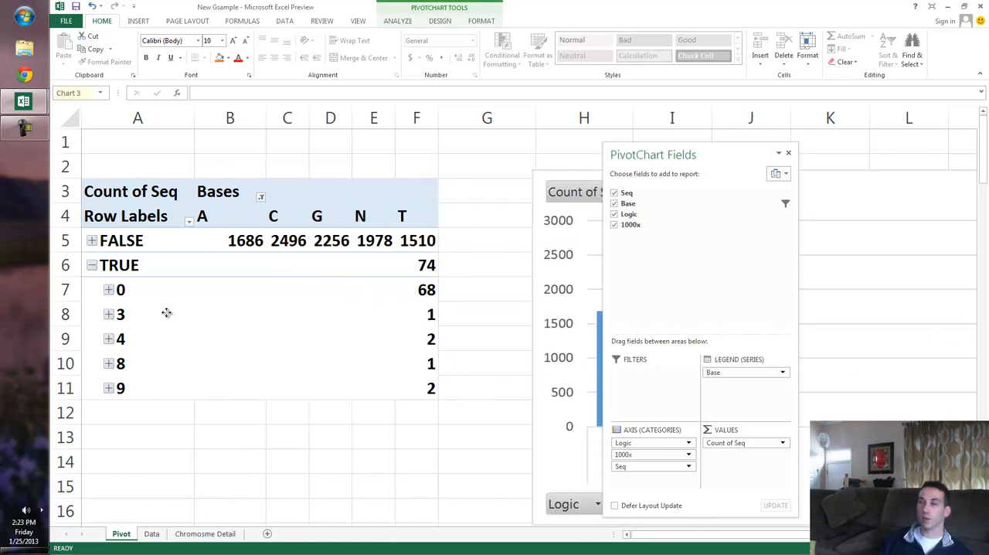
key(ctrl+z)
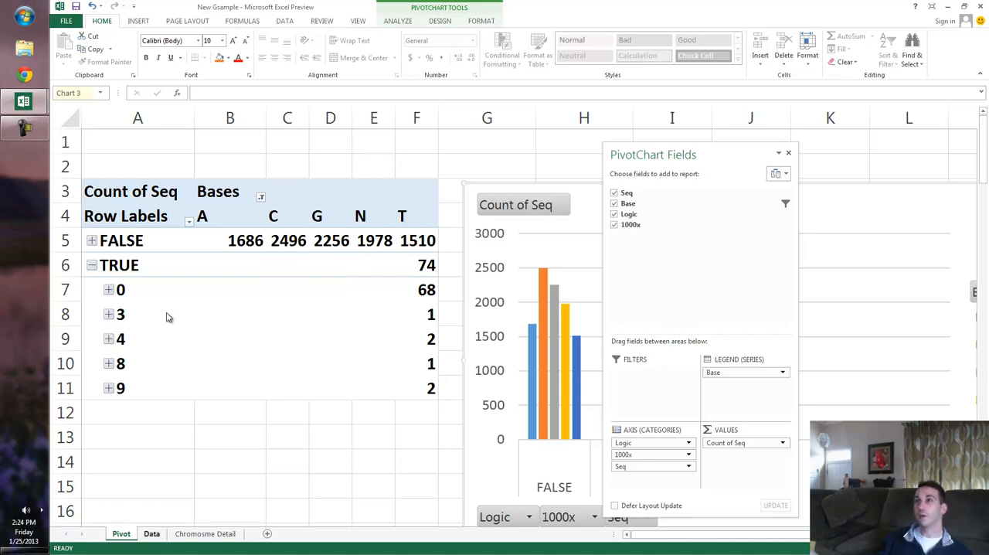
Check the AND formula near the end of the Data sheet's Logic column, and return to the Pivot sheet.
key(ctrl+Page_Down)
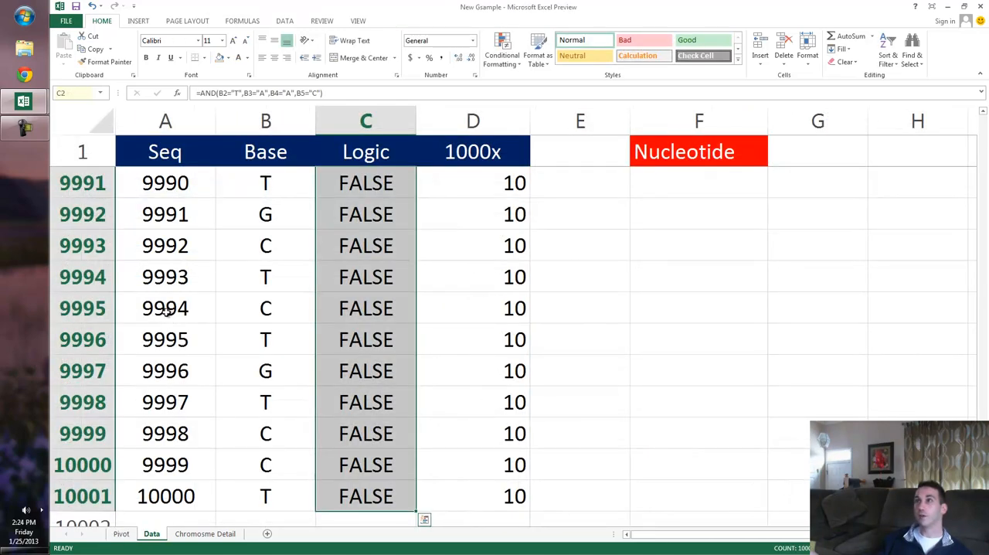
click(365, 246)
scroll(167, 312, up, 13)
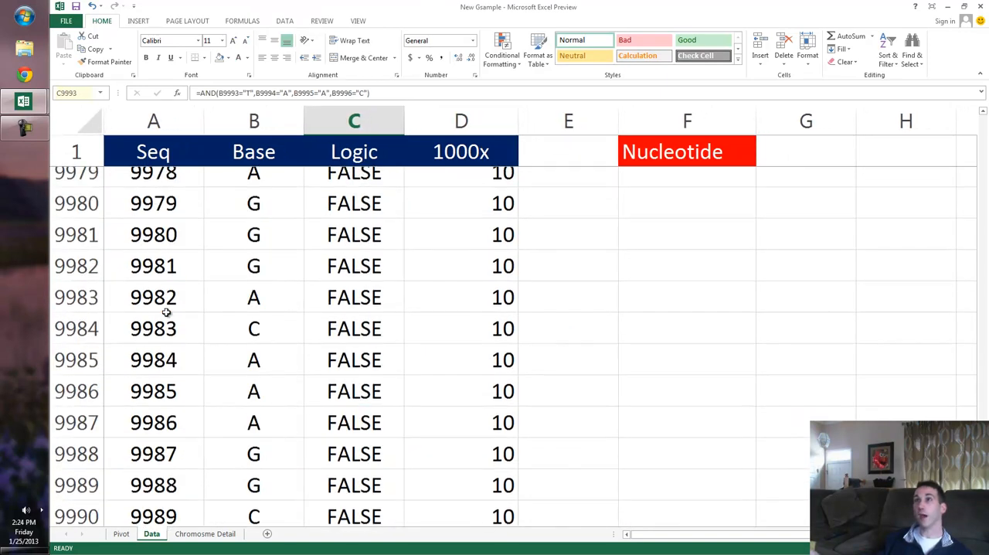
scroll(167, 311, up, 13)
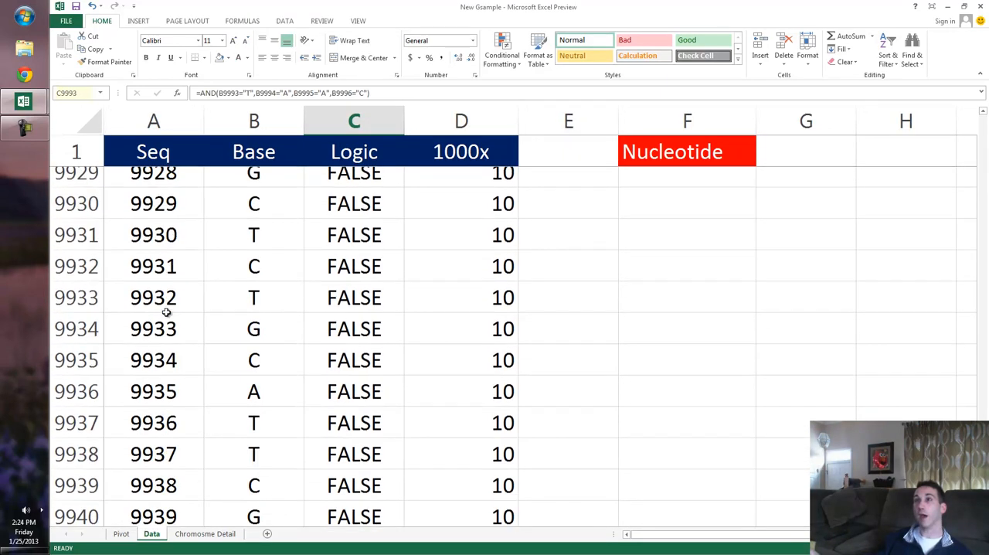
key(ctrl+Page_Up)
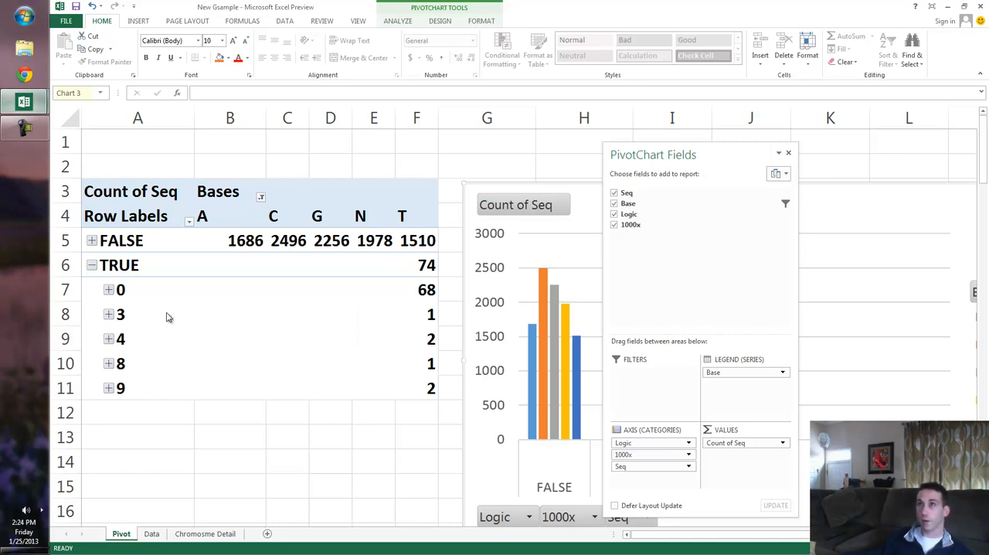
Switch to the NIH_sequencing_inventory_040412 workbook and examine its sequencing projects and Primary Phenotype entries.
key(super+3)
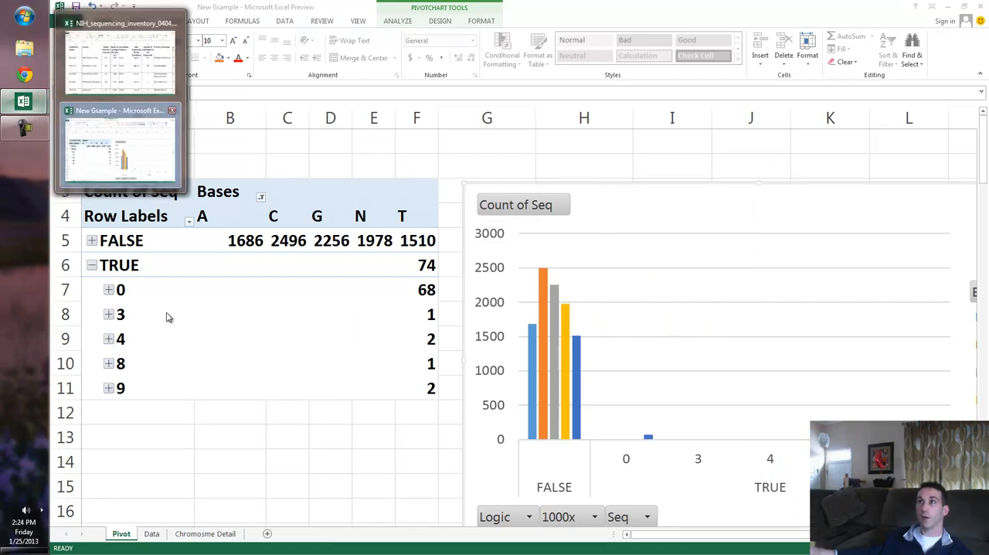
key(super+3)
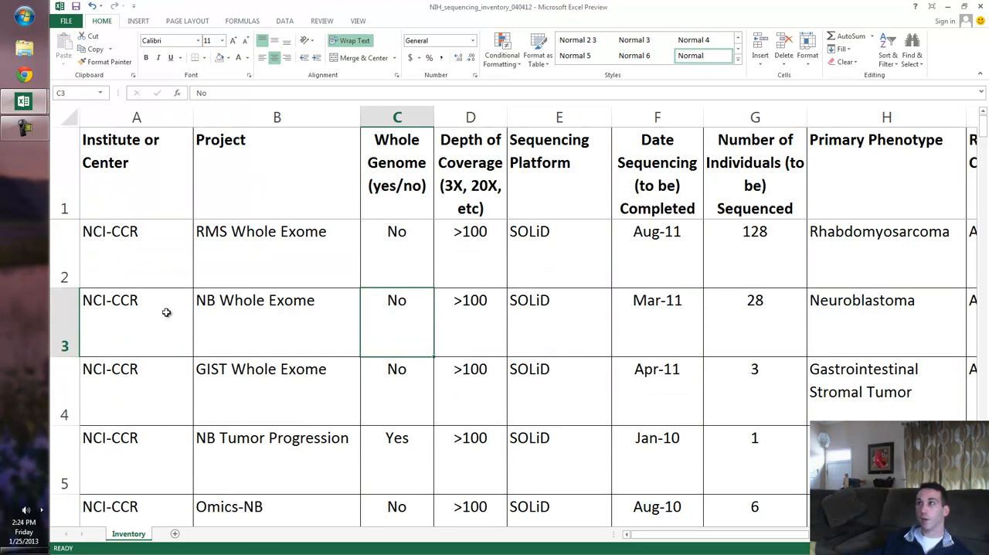
key(Right)
key(Right)
key(Right)
key(Right)
key(Right)
key(Down)
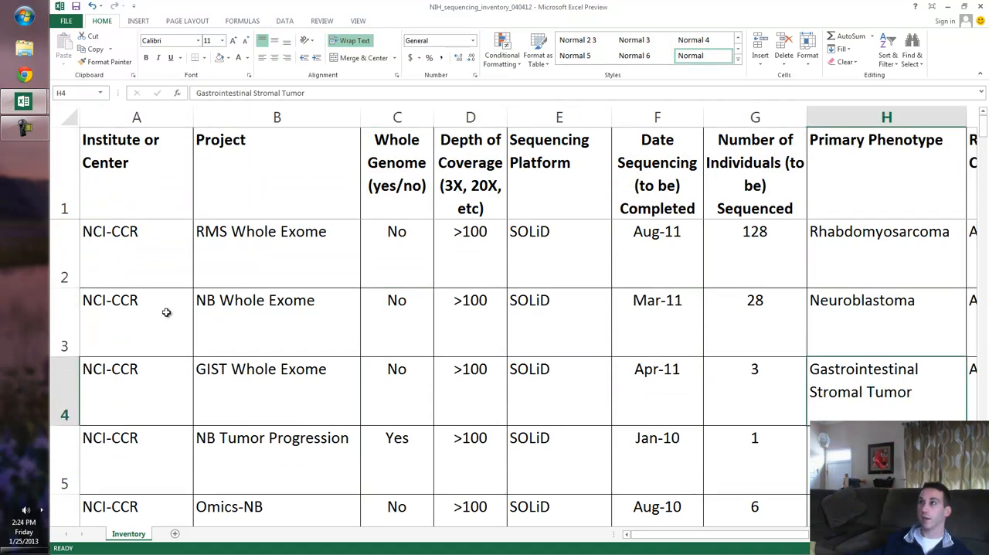
key(Up)
key(Up)
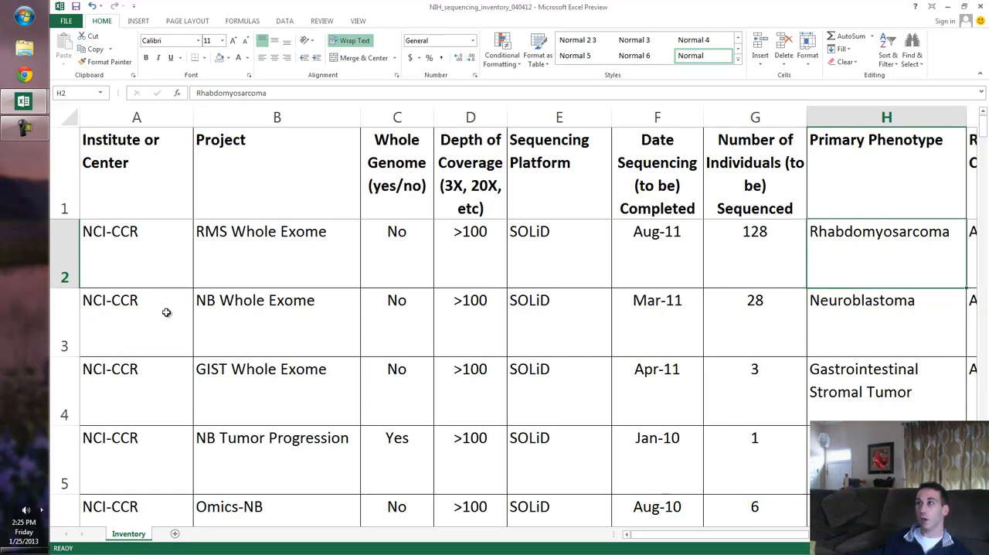
scroll(166, 312, down, 1)
scroll(166, 312, down, 1)
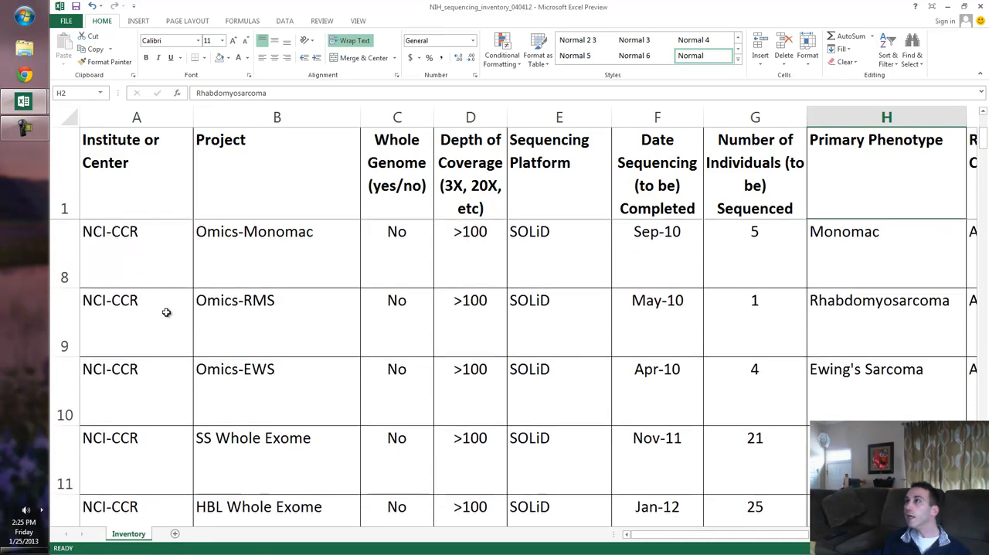
scroll(166, 312, down, 2)
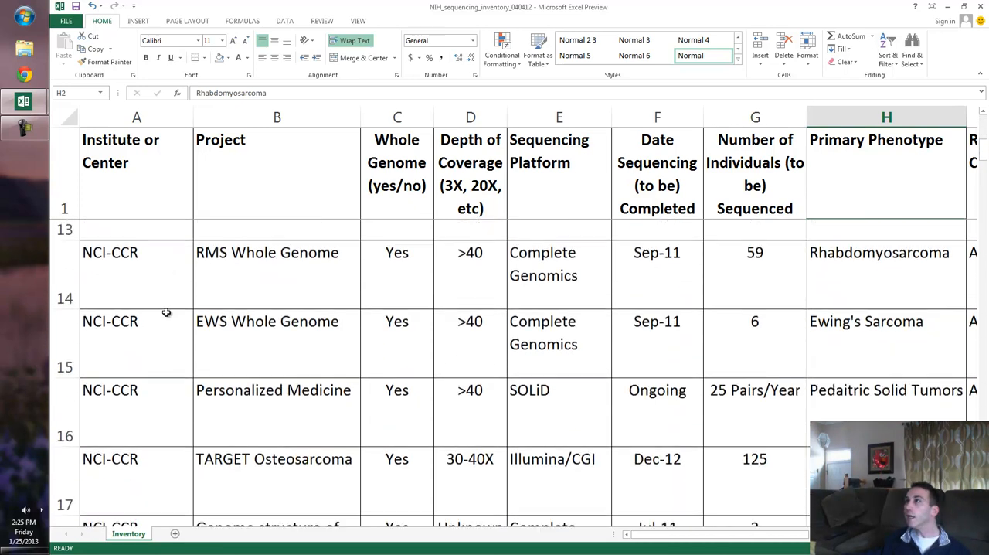
scroll(166, 313, up, 3)
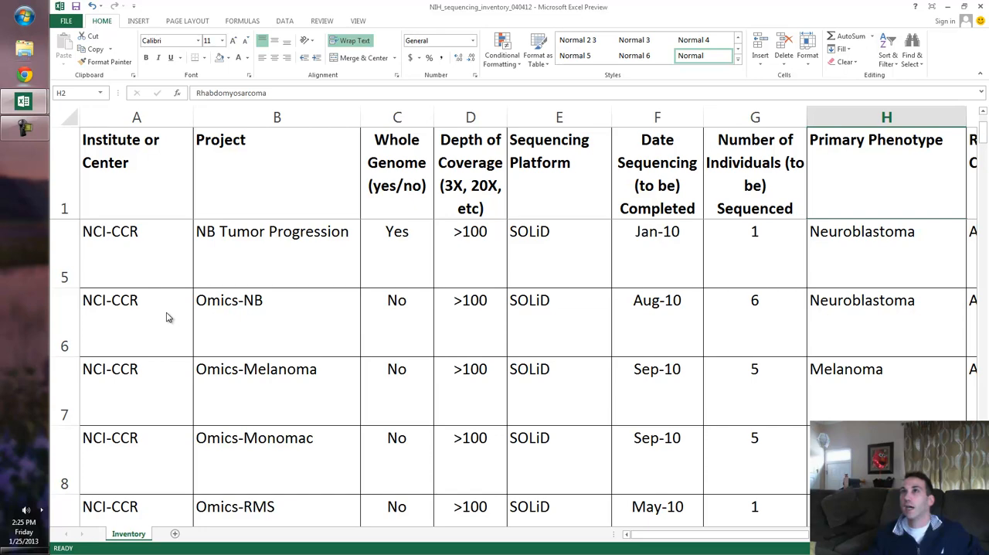
key(super+2)
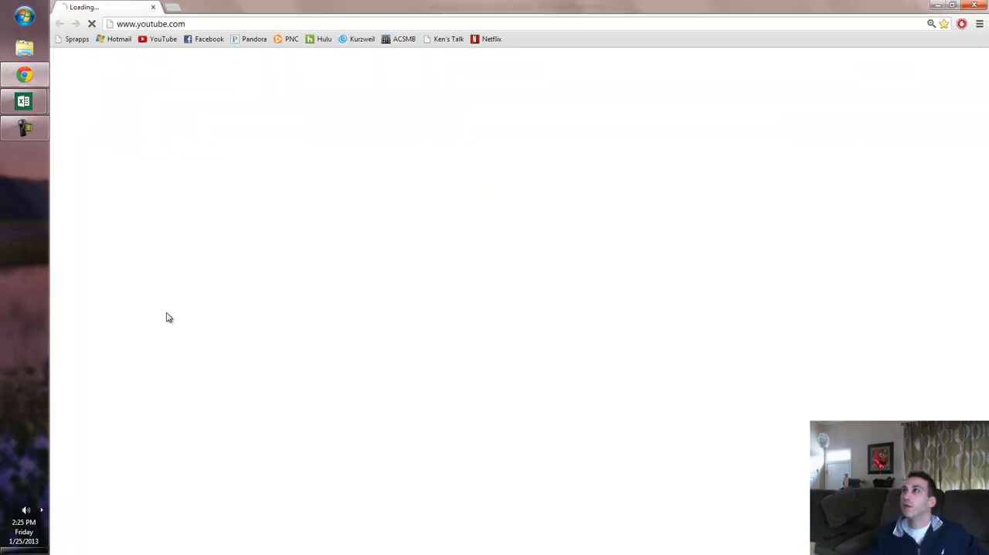
key(alt+Tab)
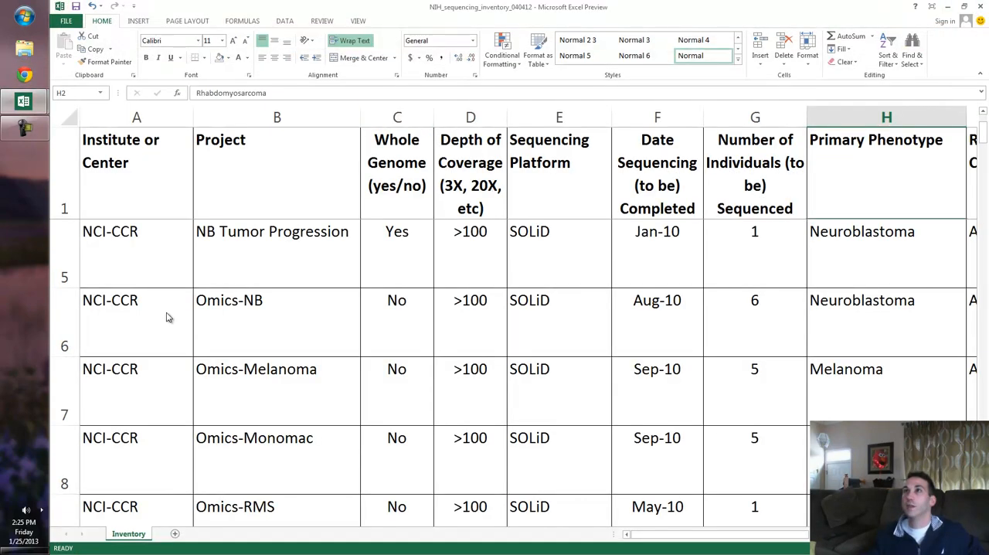
Return to the New Gsample workbook and inspect the Base column and the Logic and 1000x formulas in row 9913.
key(super+3)
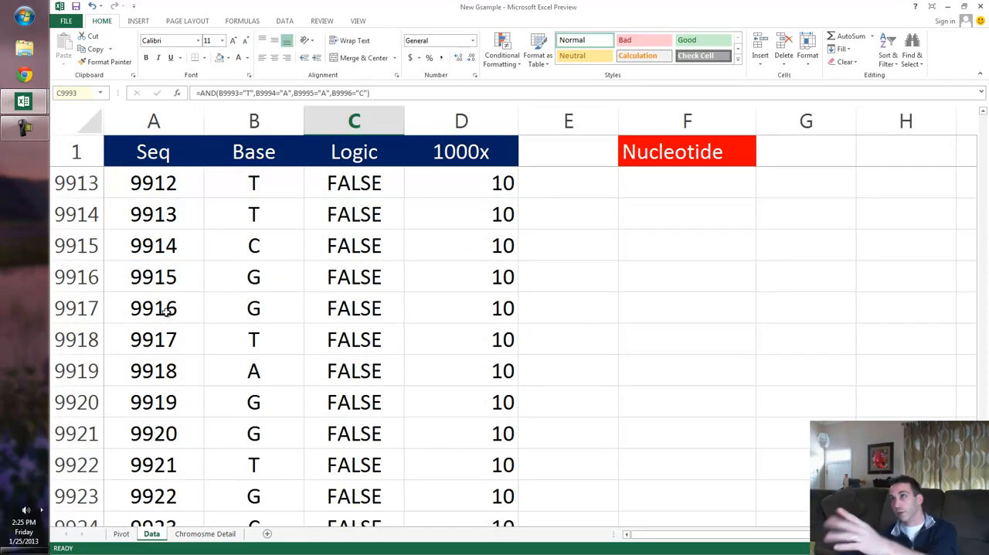
click(251, 122)
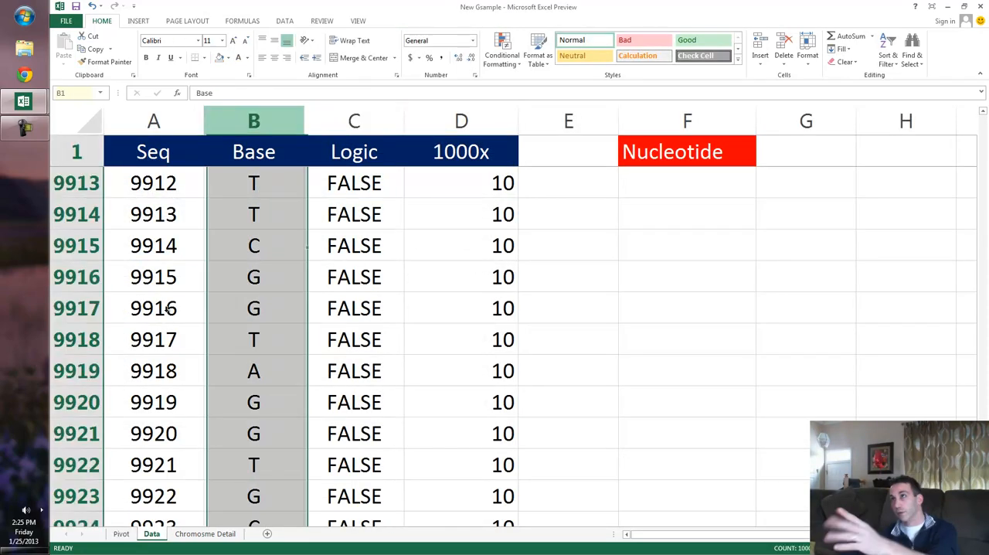
click(354, 183)
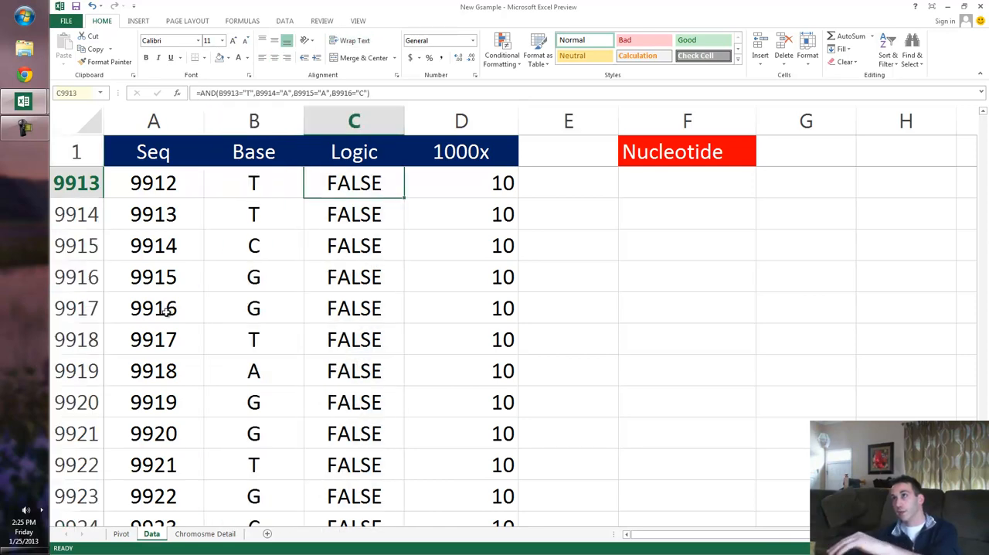
click(461, 183)
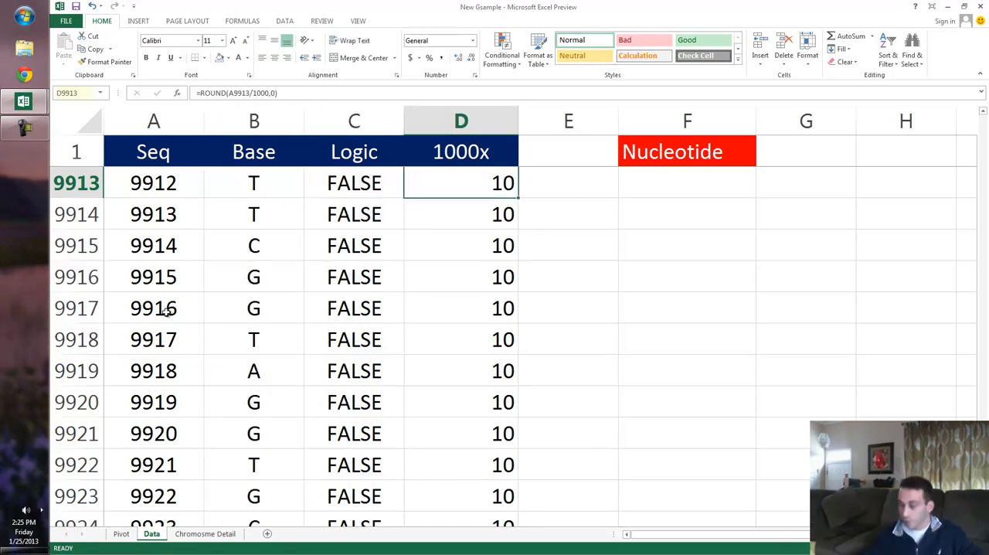
scroll(166, 311, up, 15)
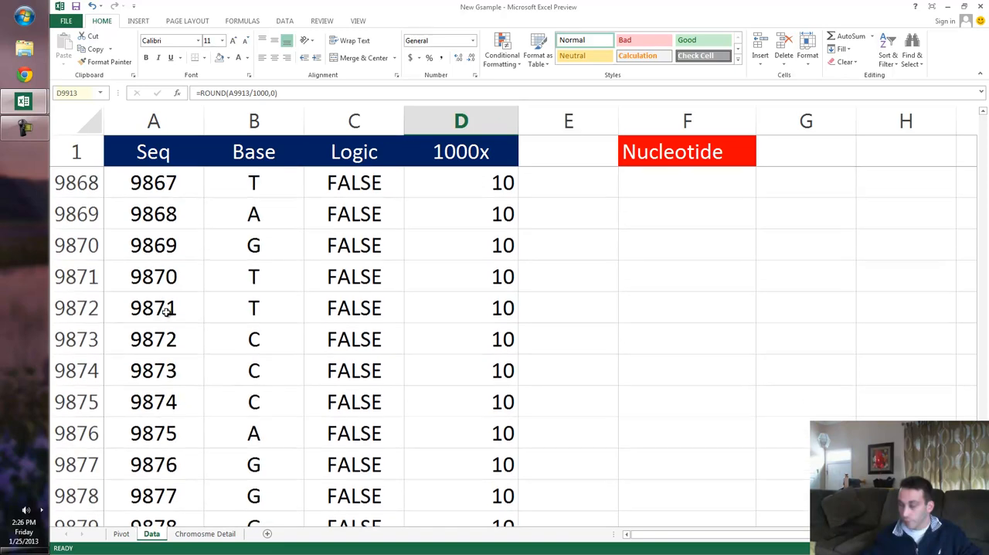
Review the Nucleotide list in F2:F5 of the Data sheet, pairing Adenine with Guanine and Cytosine with Thymine.
click(687, 214)
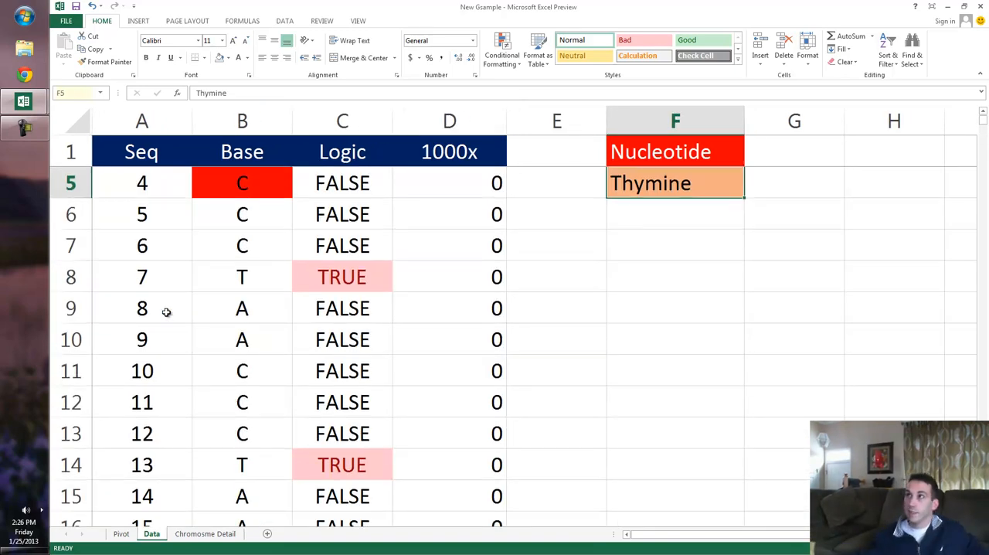
scroll(166, 311, up, 1)
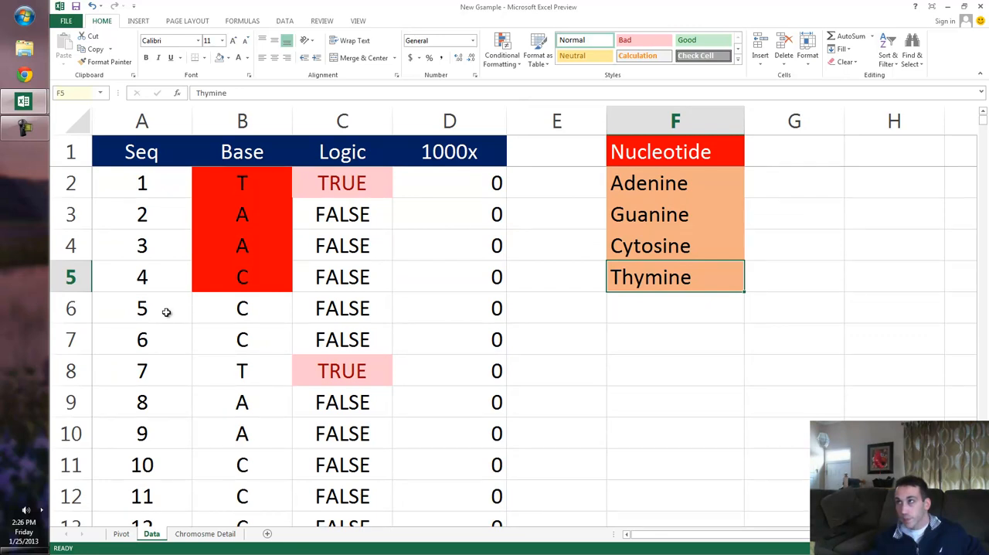
key(Up)
key(Up)
key(Up)
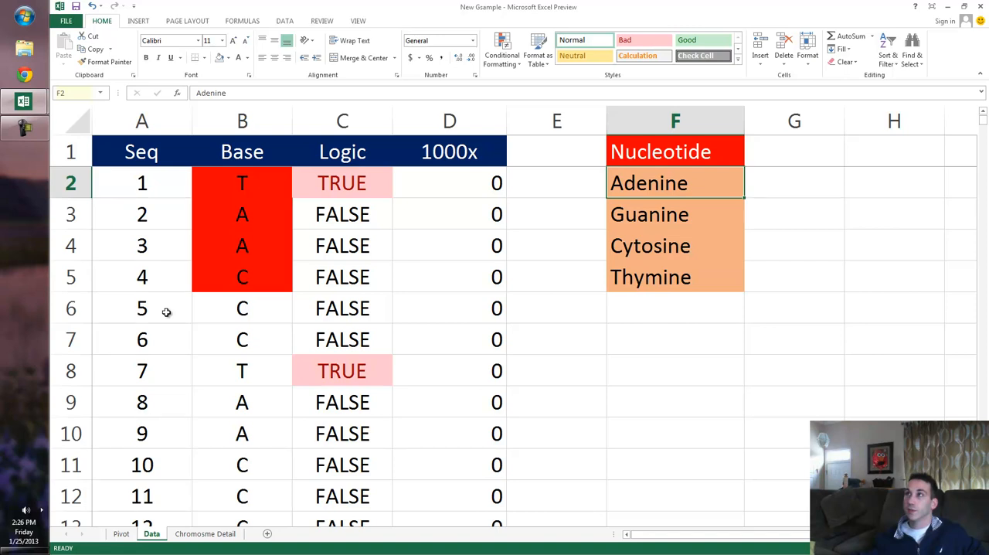
key(Down)
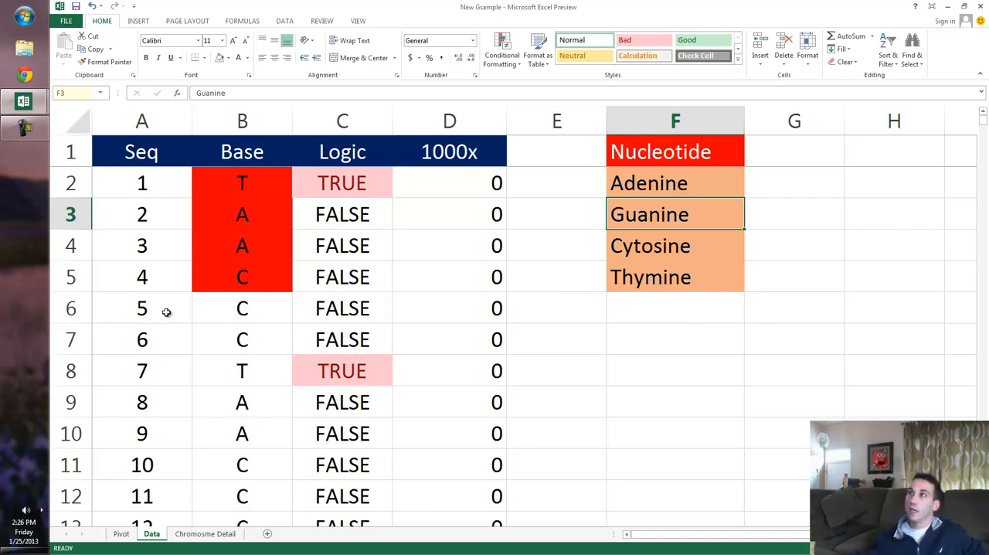
key(Up)
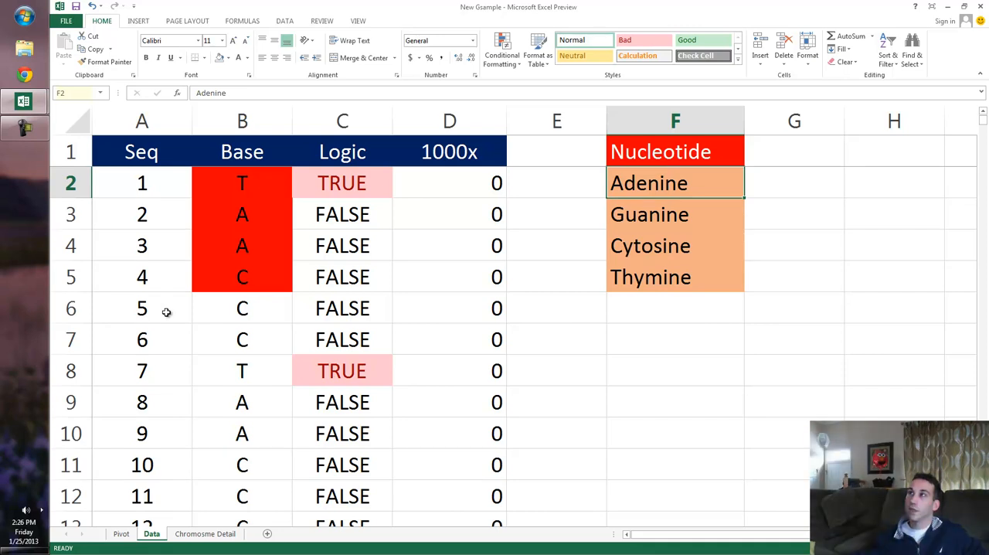
key(Down)
key(Up)
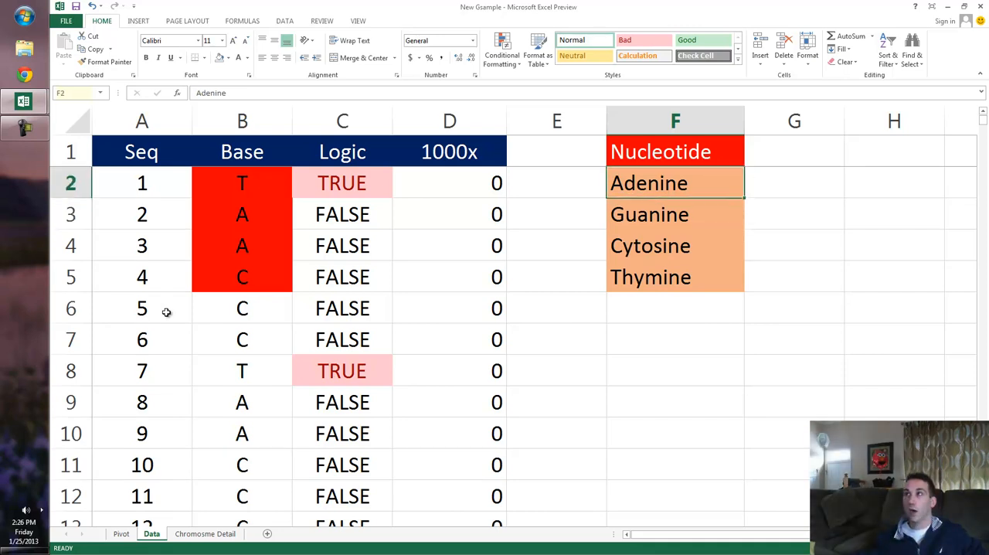
key(shift+Down)
key(shift+Down)
key(shift+Up)
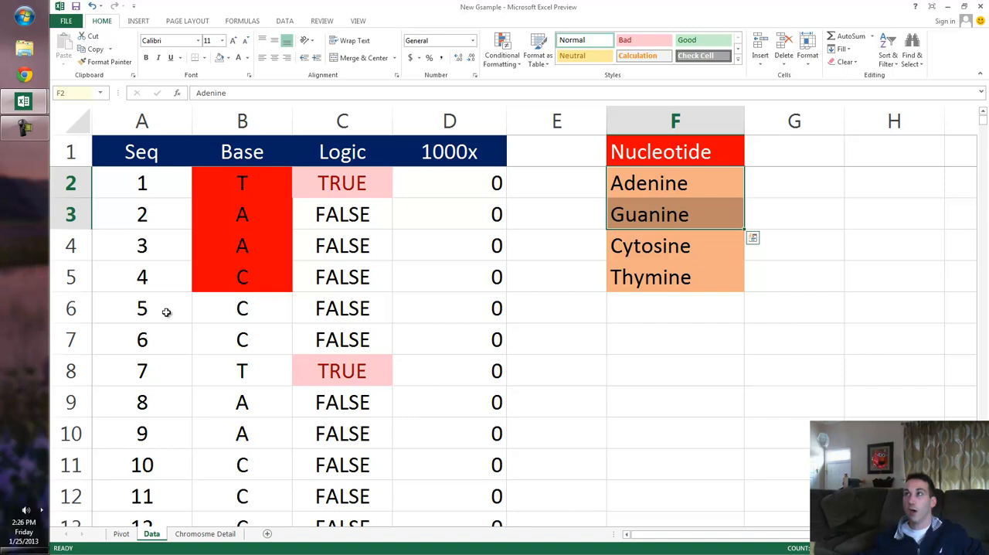
key(Down)
key(Down)
key(shift+Down)
Inspect the 1000x and Logic formulas in row 3, view the Pivot sheet's summary, and return to the Data sheet.
key(Left)
key(Left)
key(Up)
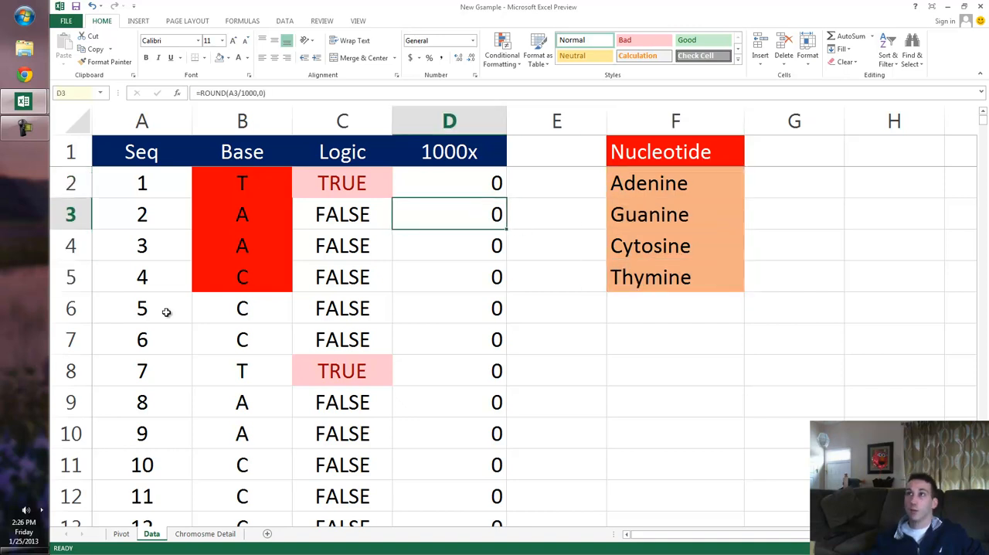
key(Left)
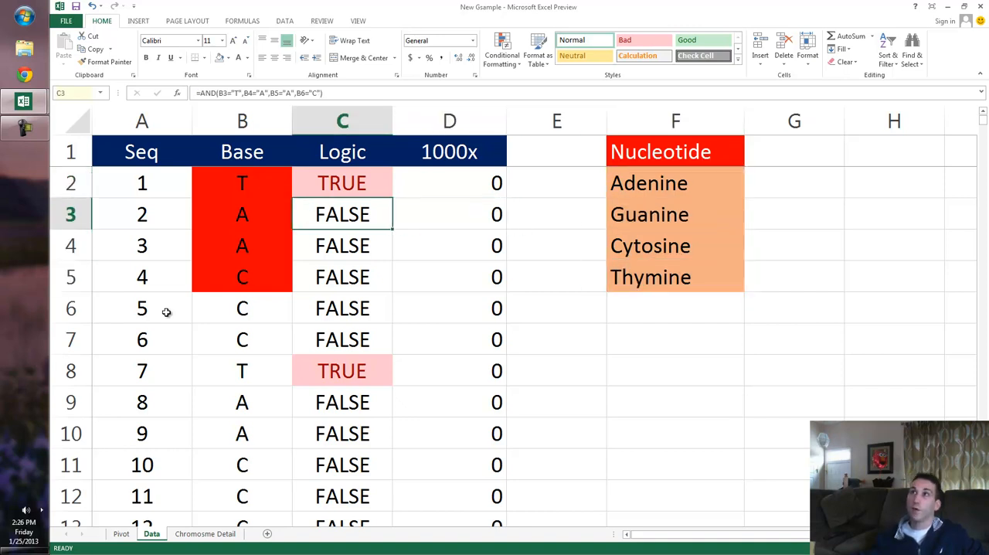
key(ctrl+Page_Up)
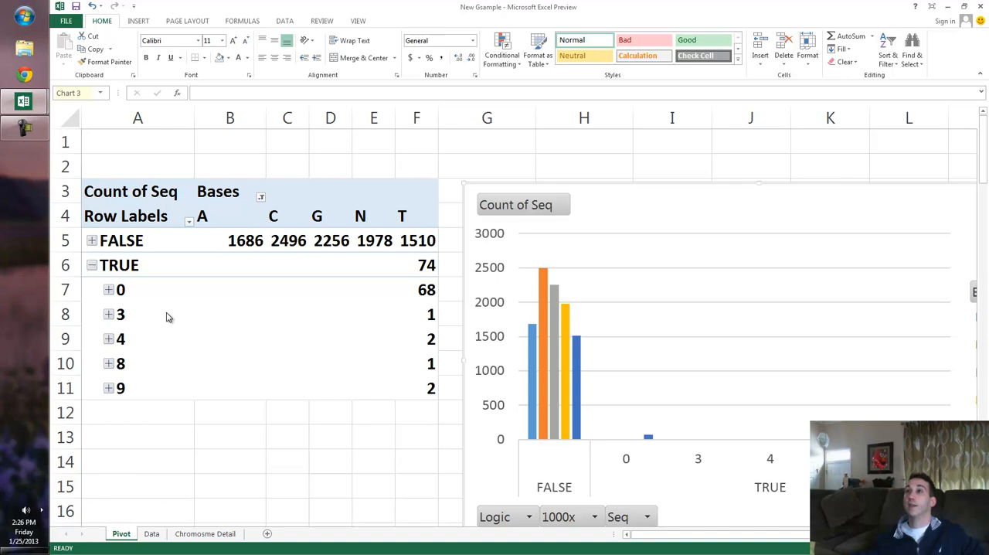
key(ctrl+Page_Down)
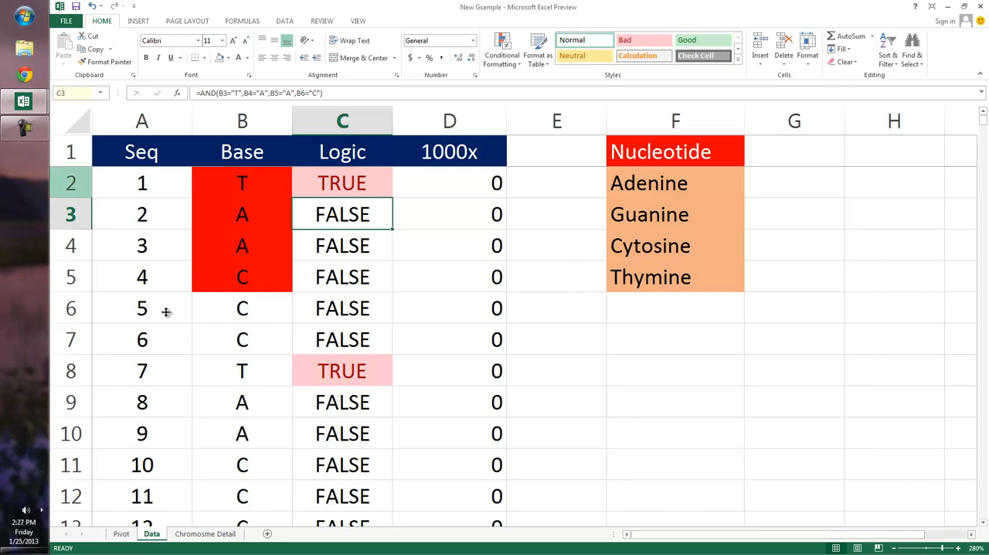
click(24, 128)
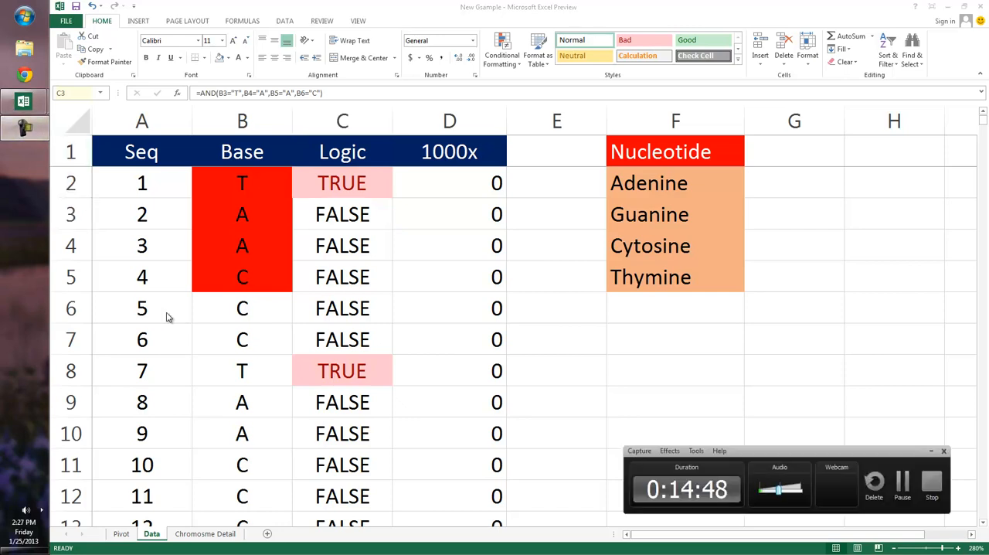